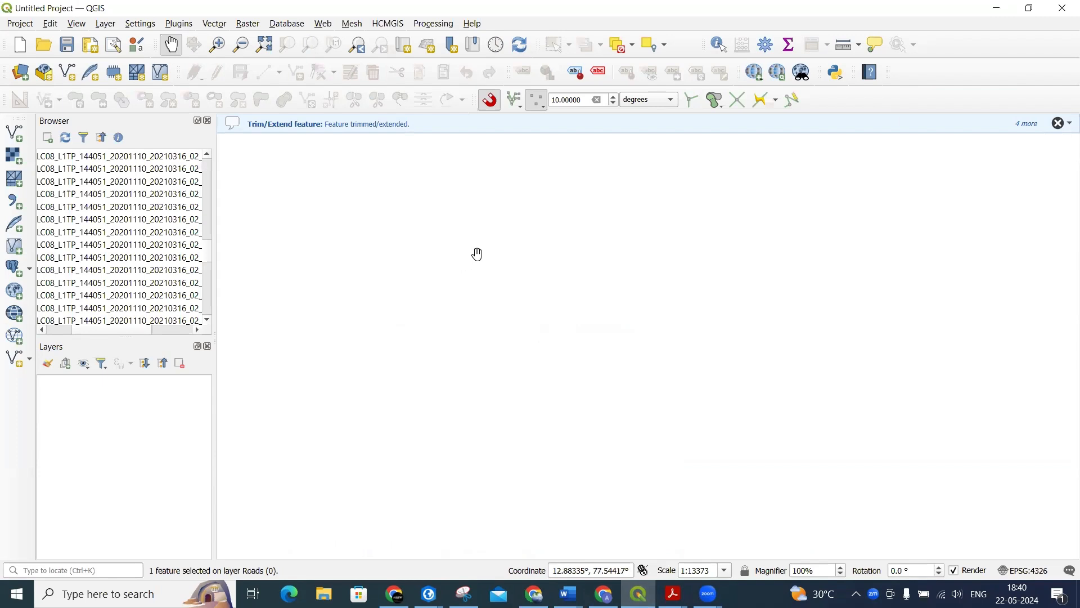
Add the Bangalore_PCS raster from the TOPOSHEETS folder to the project.
click(14, 155)
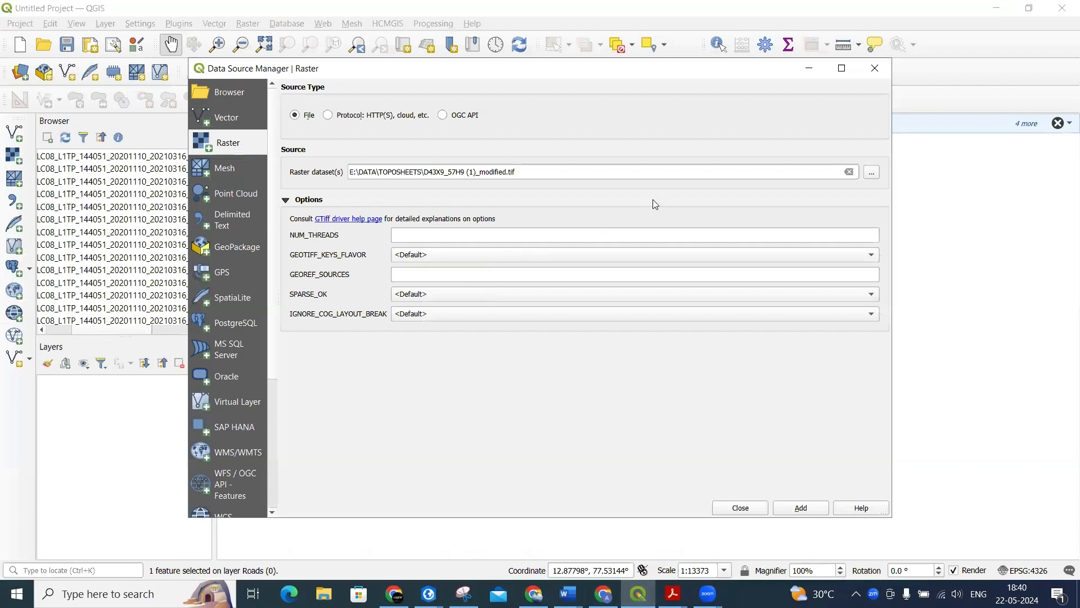
click(871, 172)
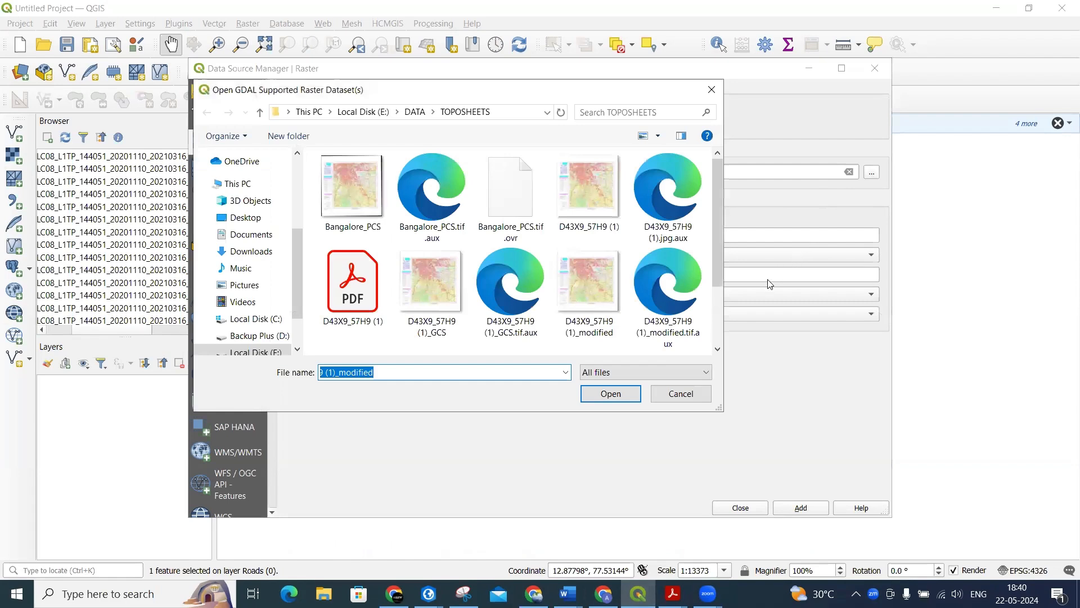
click(378, 220)
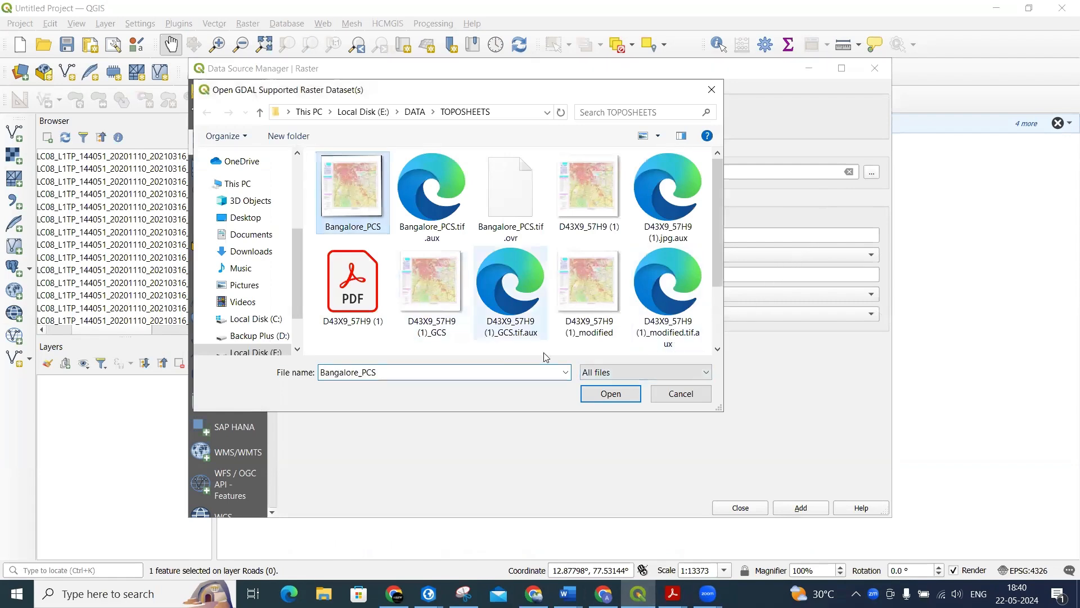
click(611, 393)
click(790, 508)
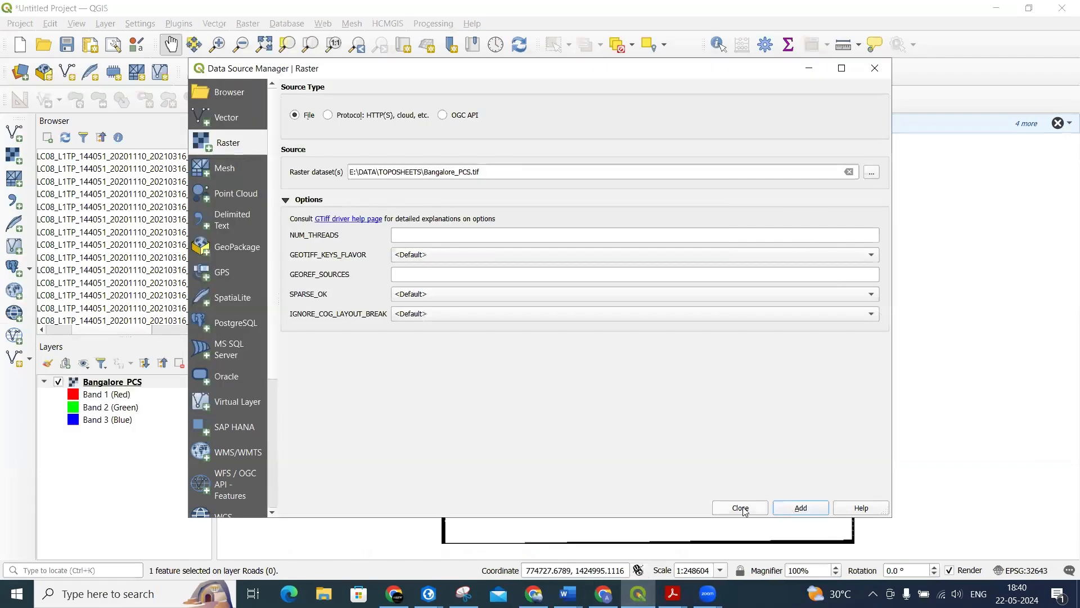
click(742, 508)
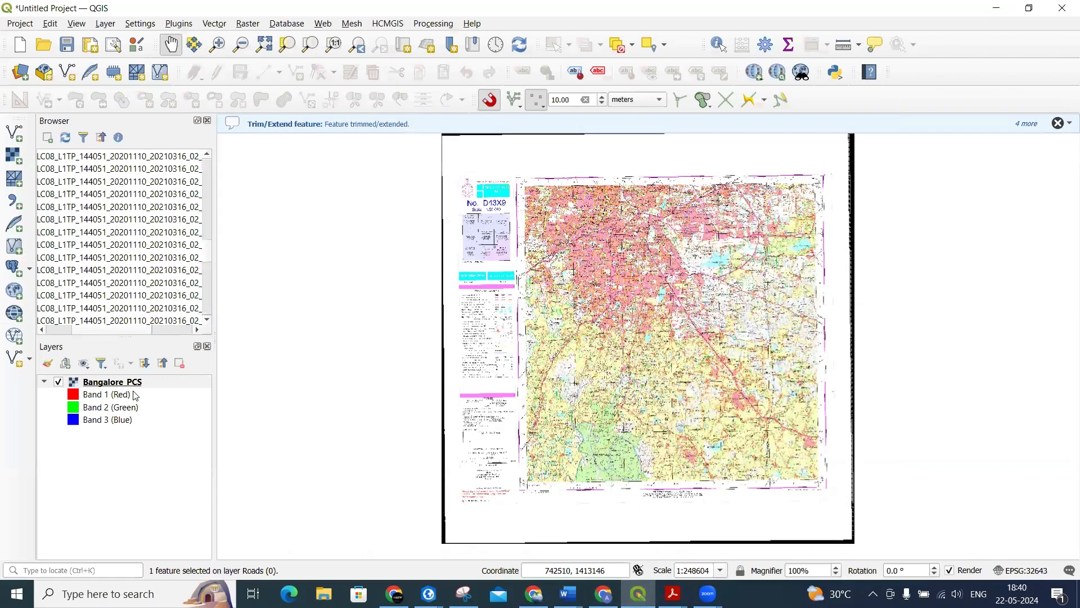
Start a new shapefile layer and set its file name to Lakes1 in the Documents Results folder.
drag(589, 293, 495, 293)
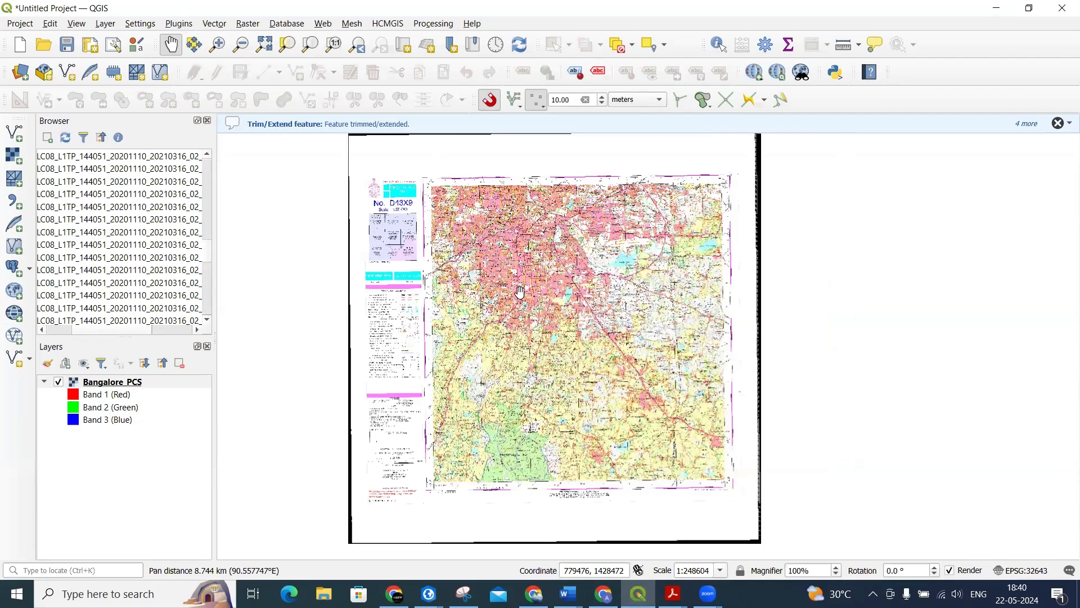
scroll(667, 332, up, 2)
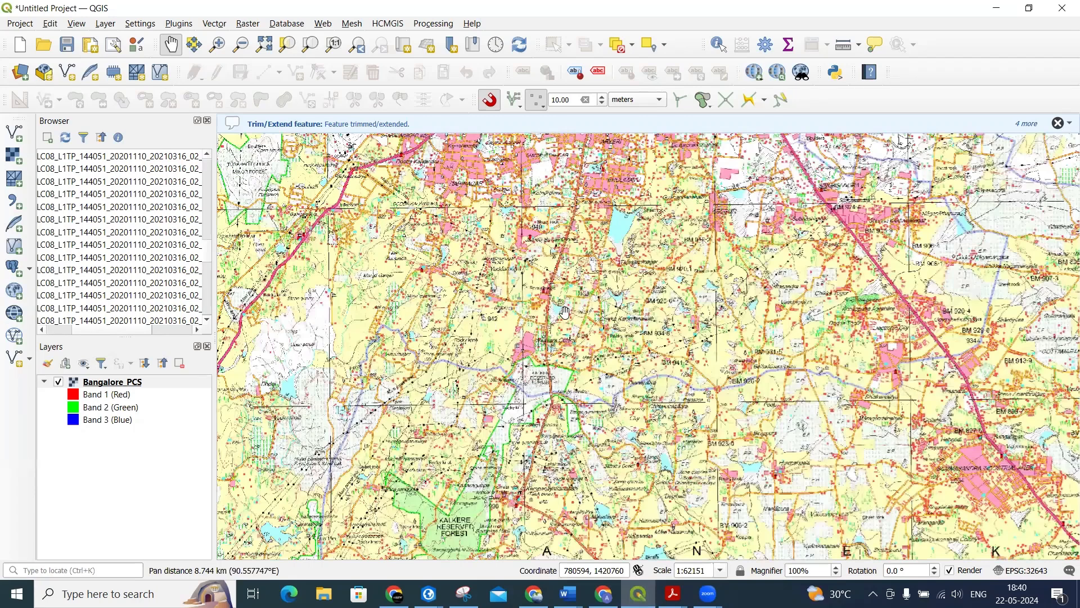
scroll(515, 357, up, 1)
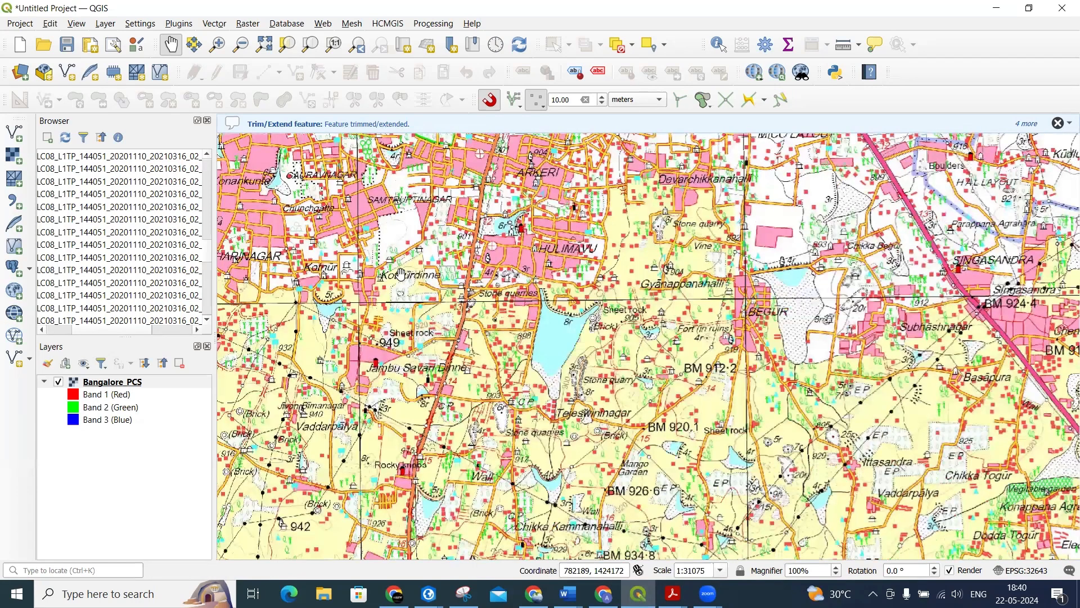
click(106, 24)
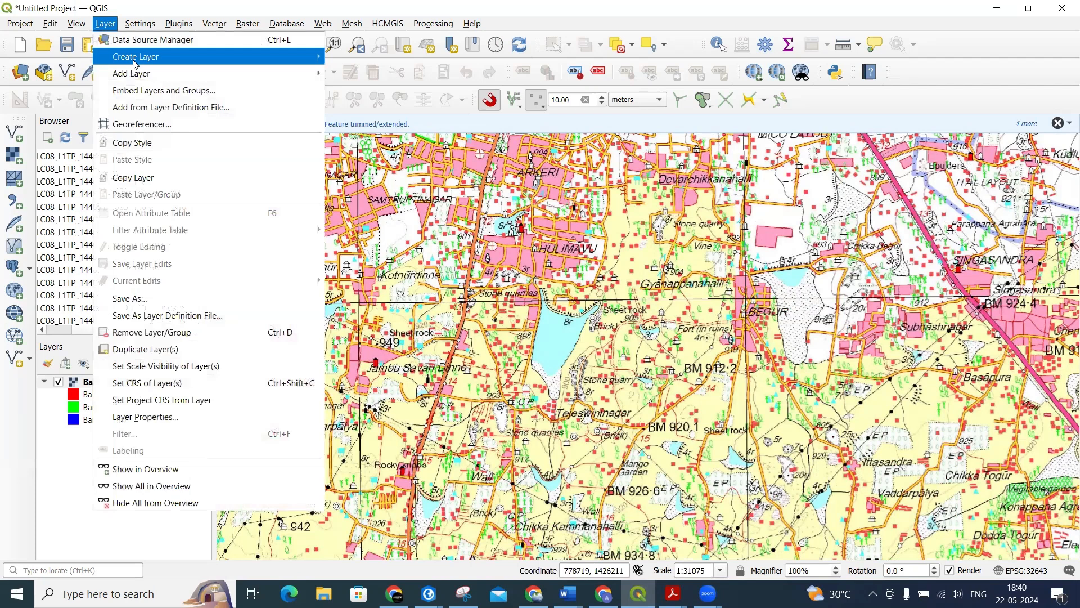
mouse_move(379, 73)
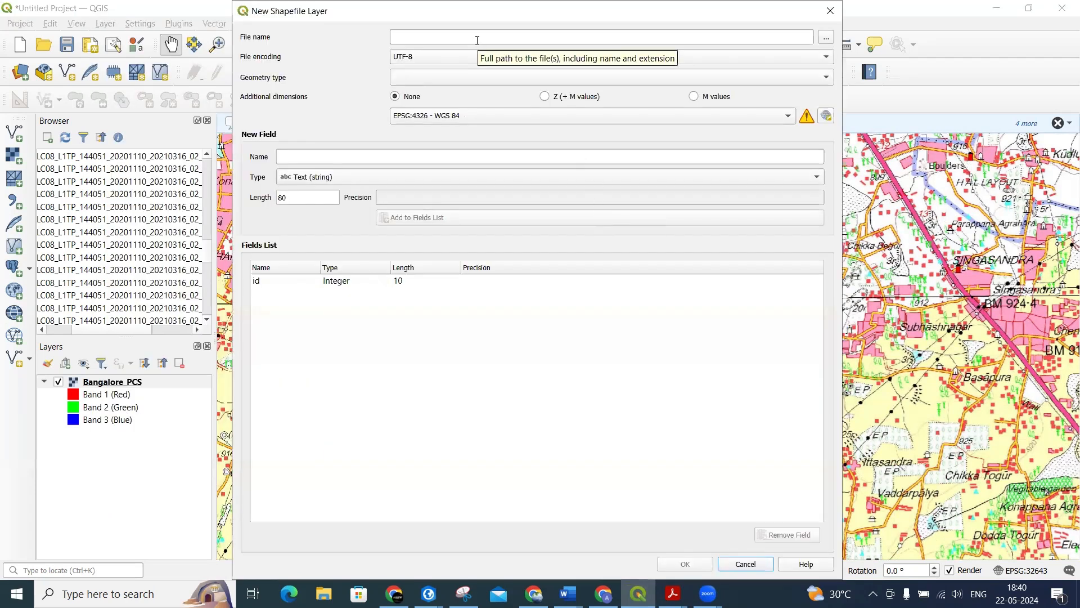
click(826, 37)
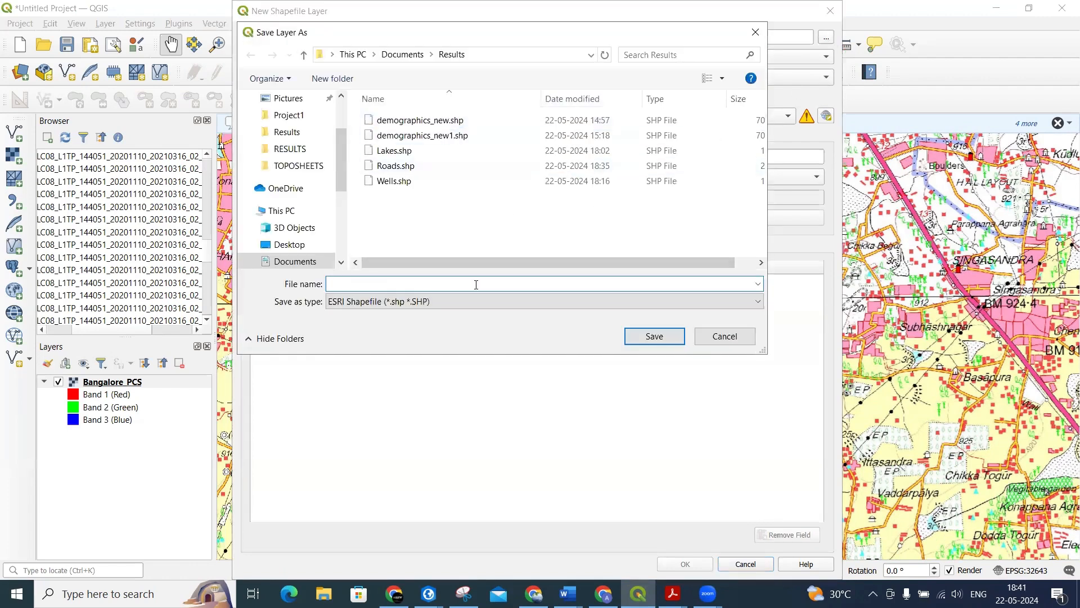
text(Lak)
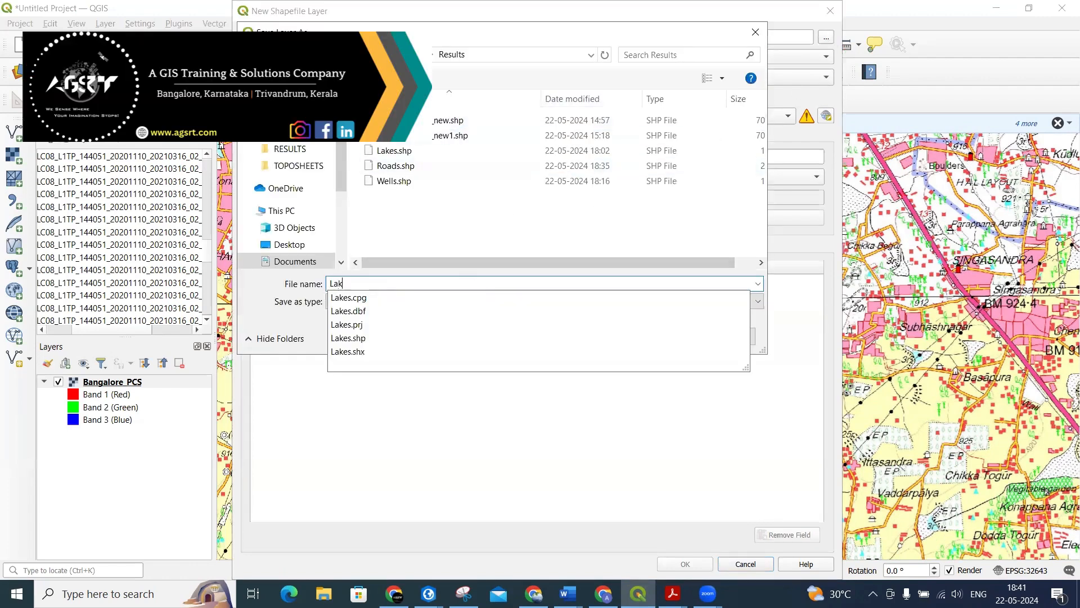
text(es1)
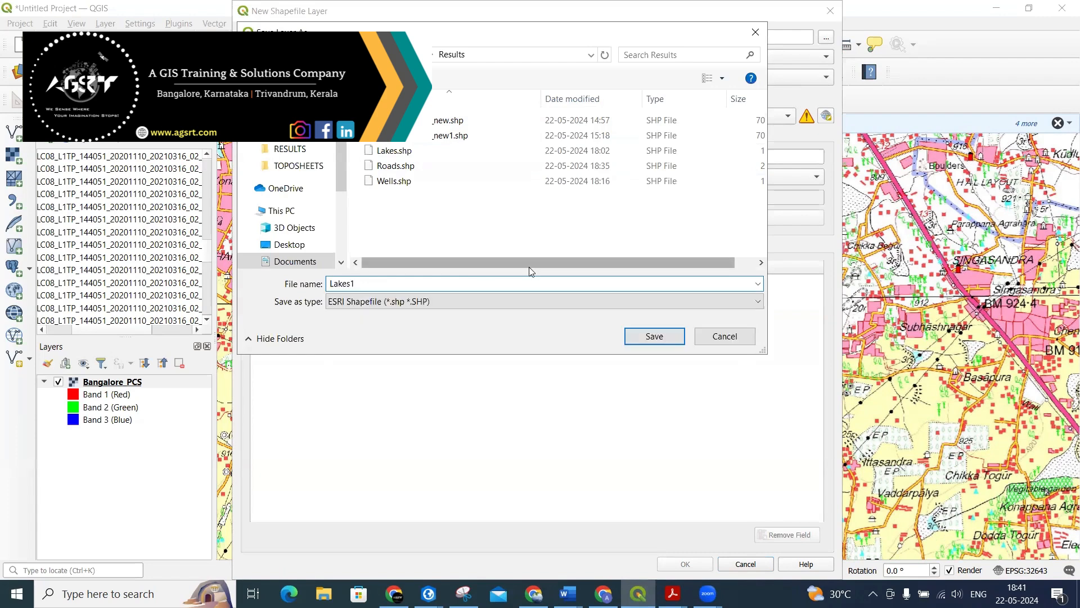
click(648, 336)
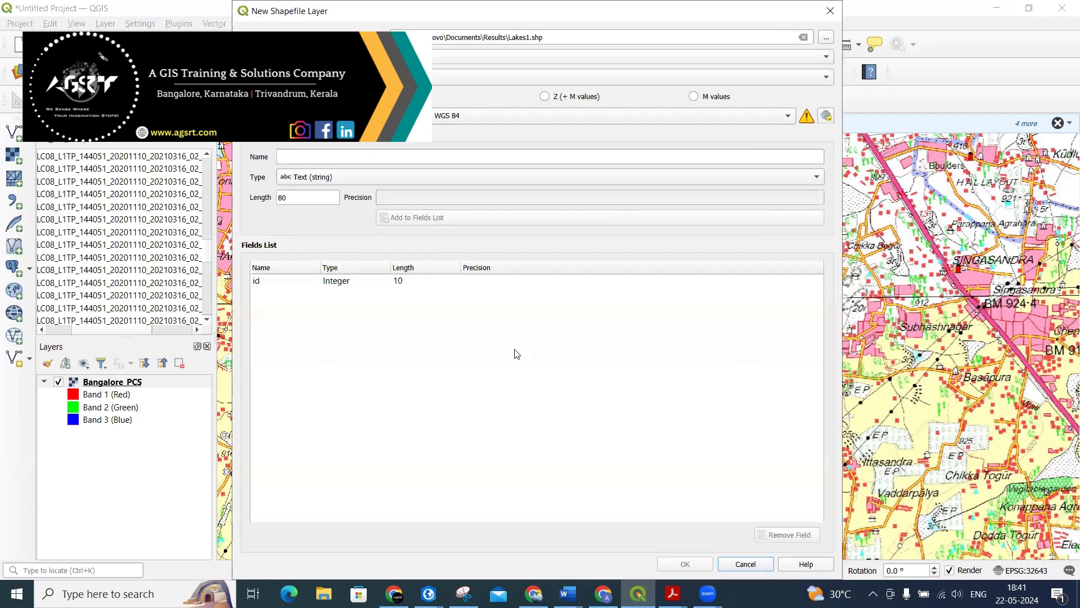
Set the new shapefile's geometry type to Polygon and its CRS to the project CRS, EPSG:32643 - WGS 84 / UTM zone 43N.
click(494, 82)
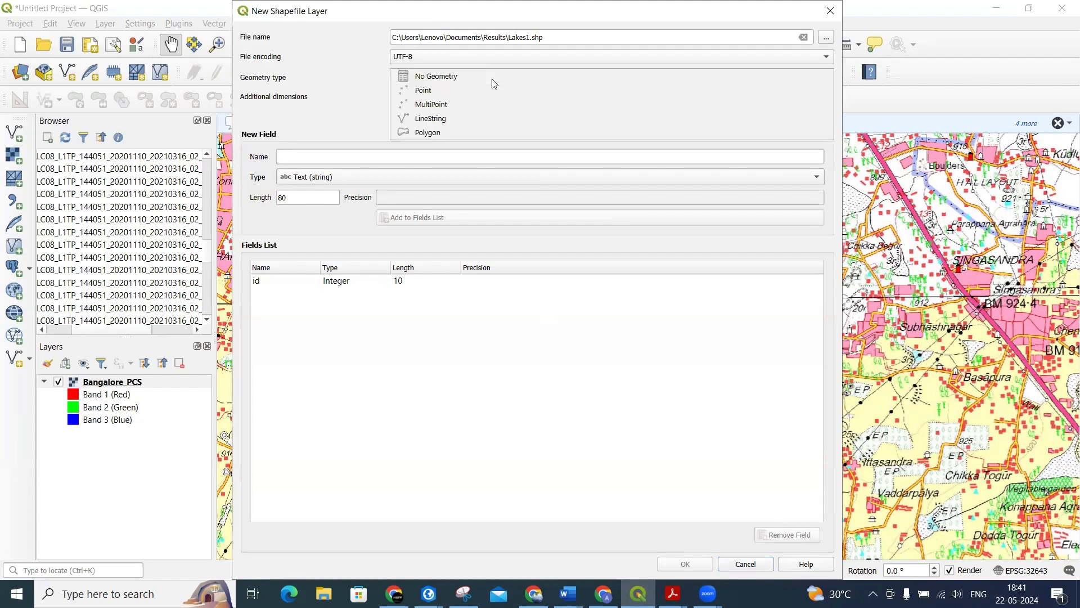
click(481, 133)
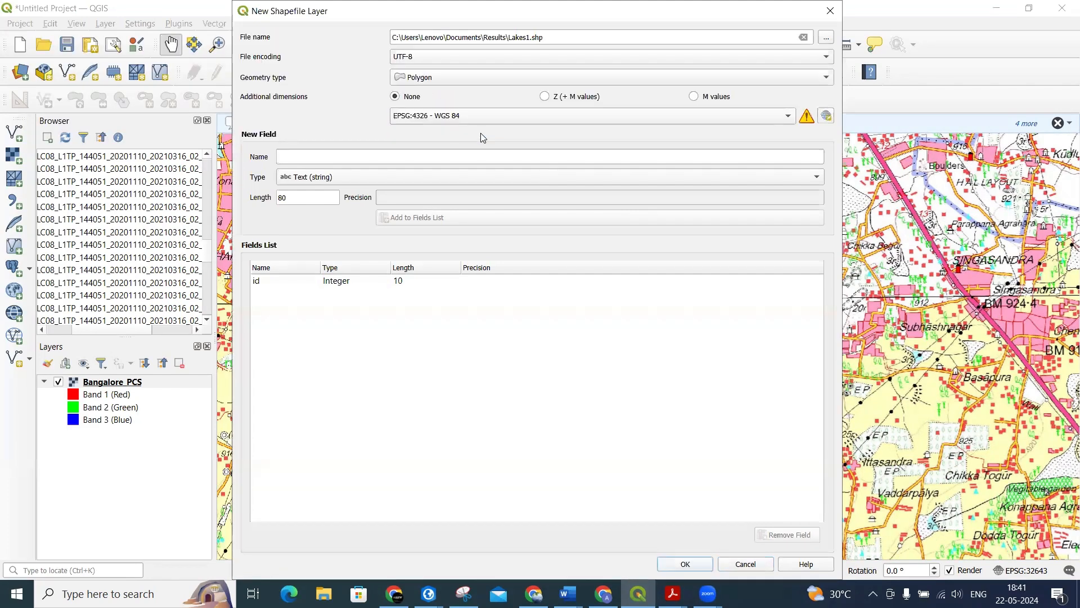
click(788, 117)
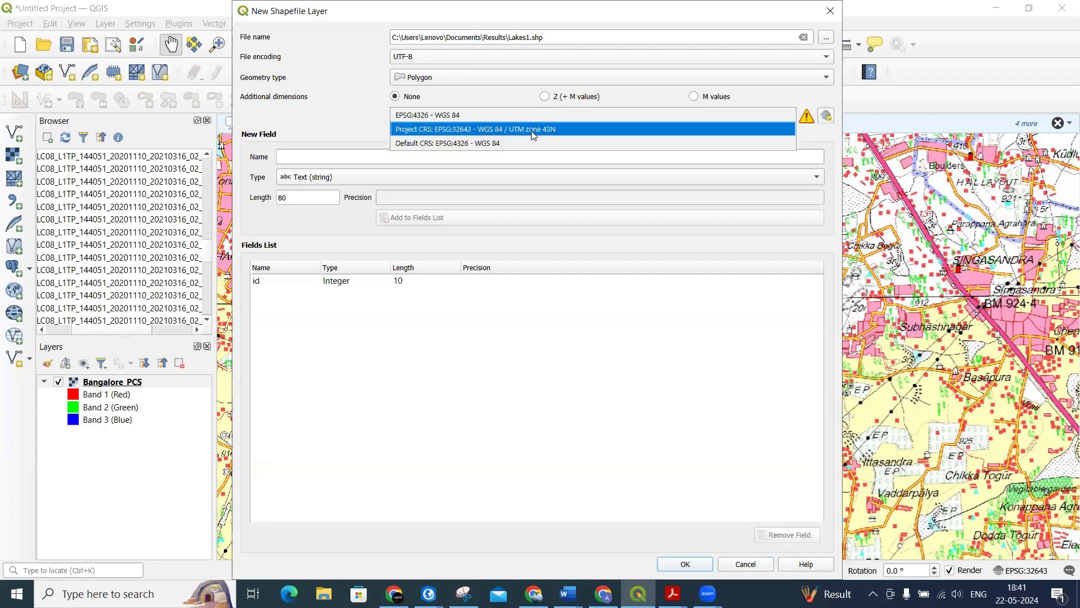
click(575, 133)
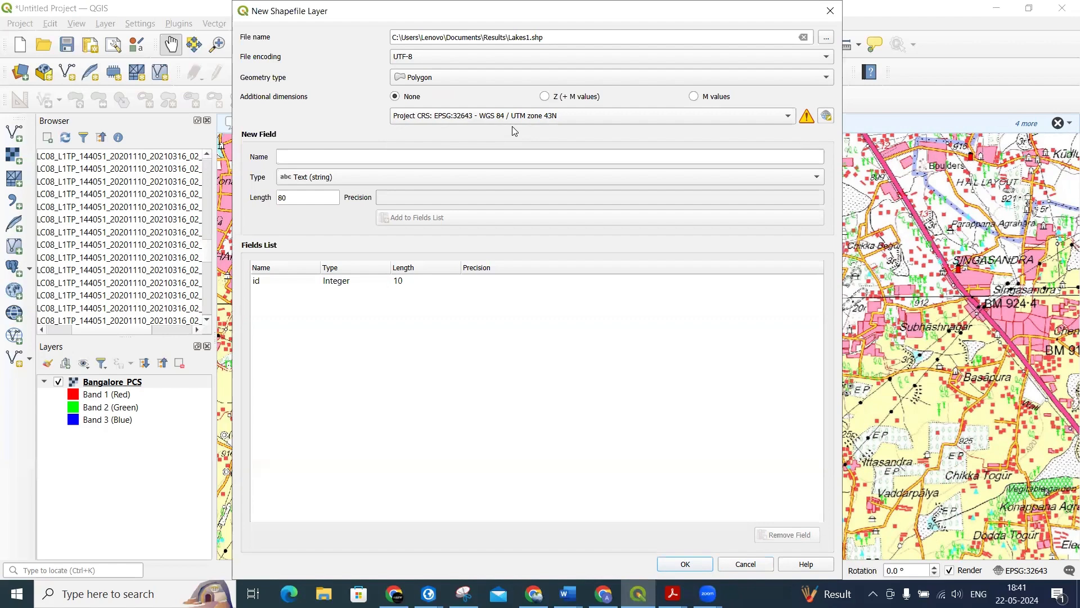
Add a Decimal (double) field named Area_km2 to the new shapefile and create the layer.
click(518, 160)
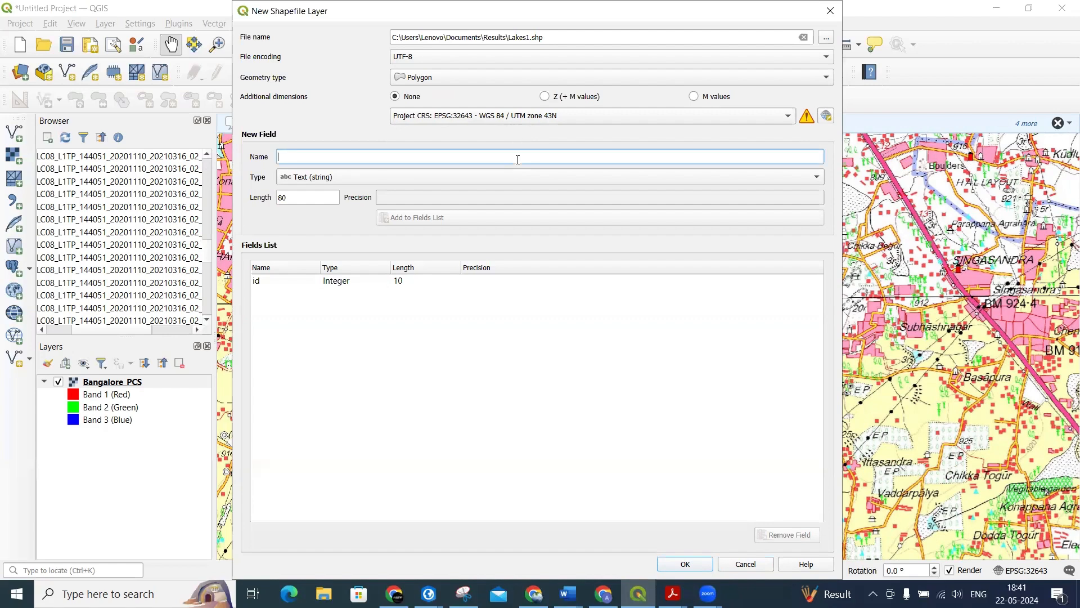
text(Area_km2)
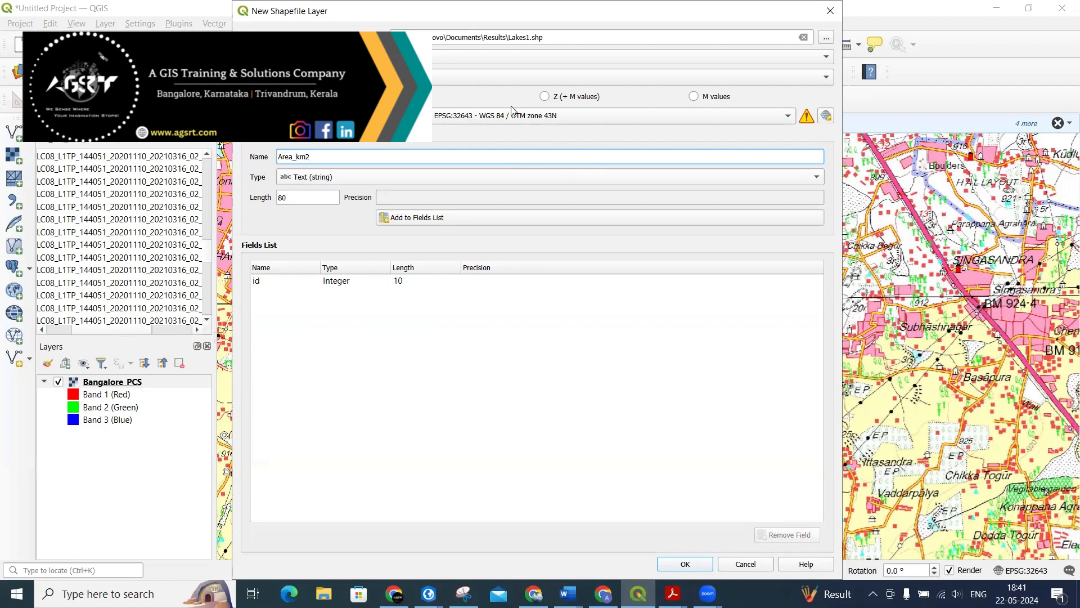
click(479, 179)
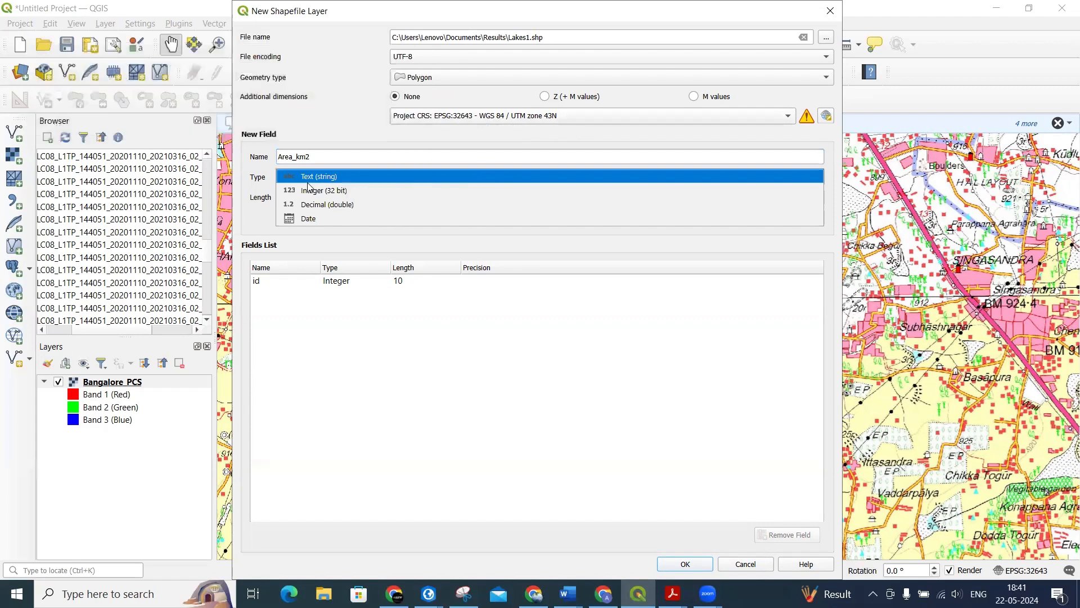
click(362, 205)
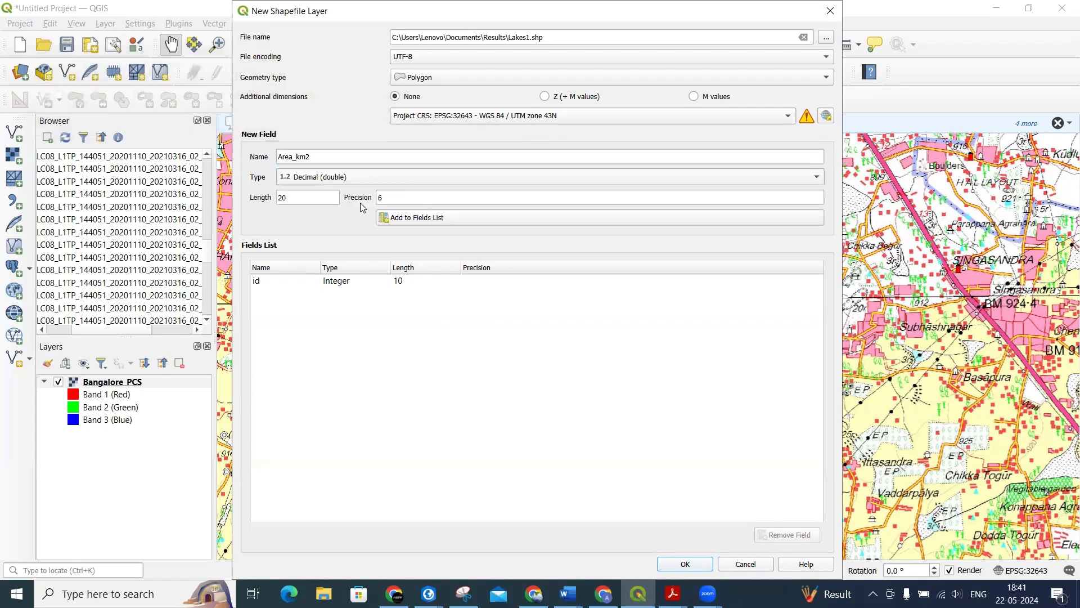
click(412, 221)
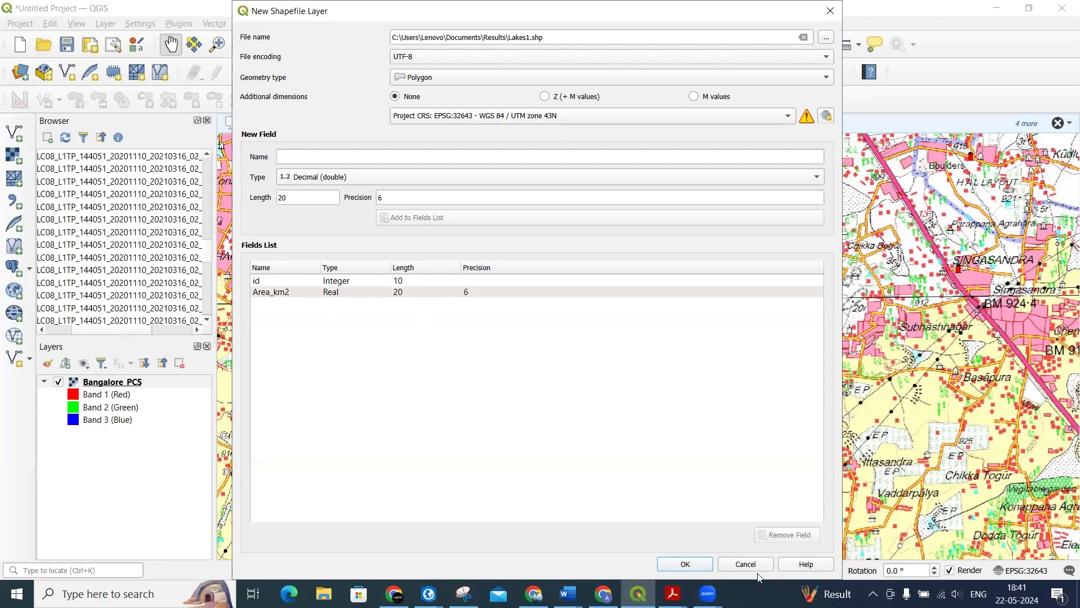
click(685, 564)
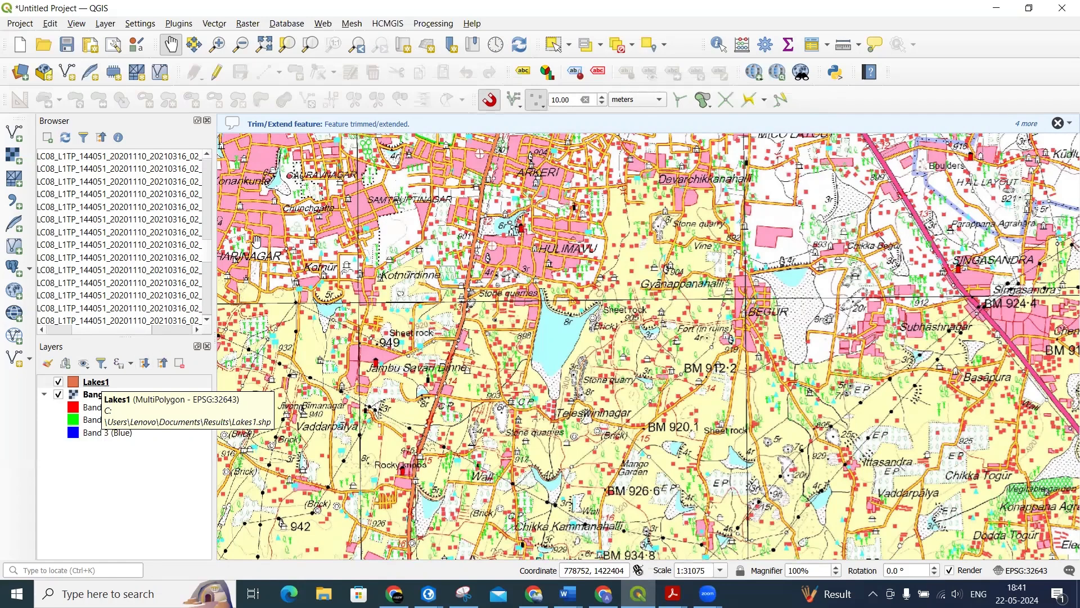
Make the Lakes1 layer editable and trace a polygon around the small lake below the 5r embankment near Kotnur.
click(215, 72)
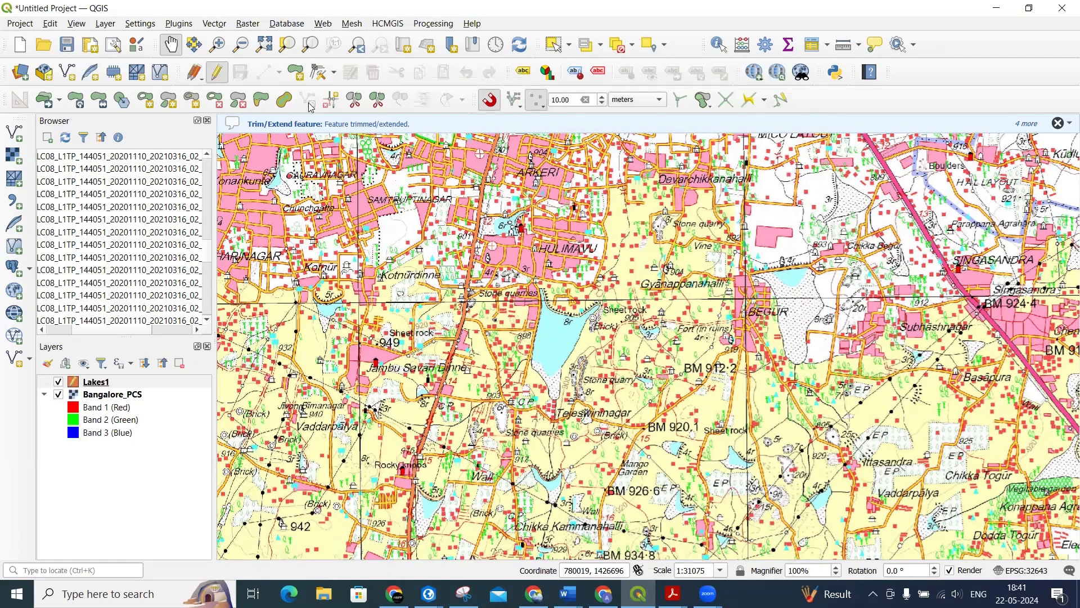
click(295, 71)
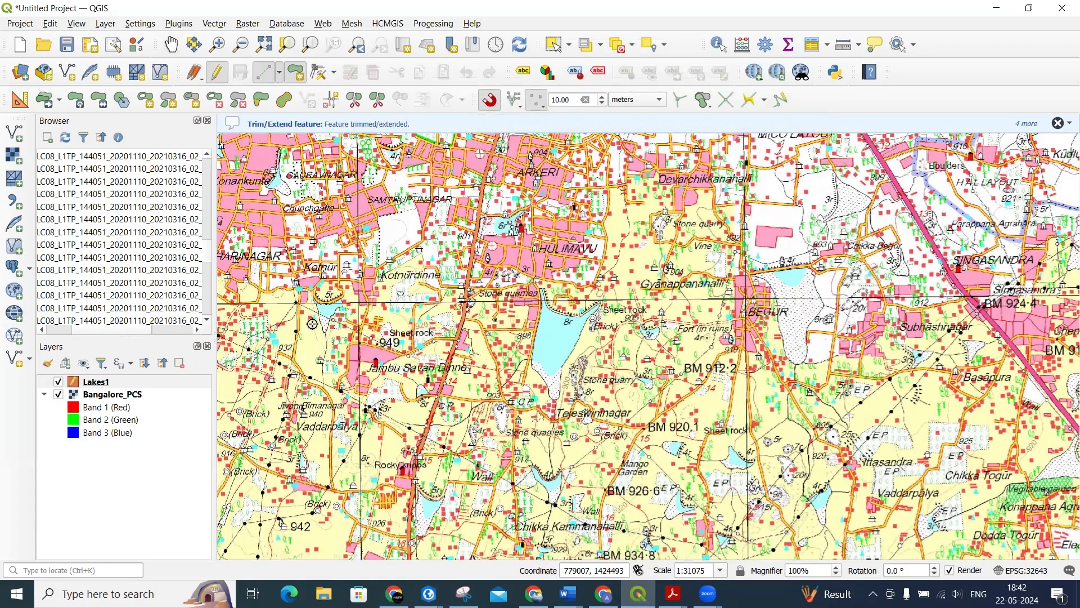
scroll(313, 325, up, 1)
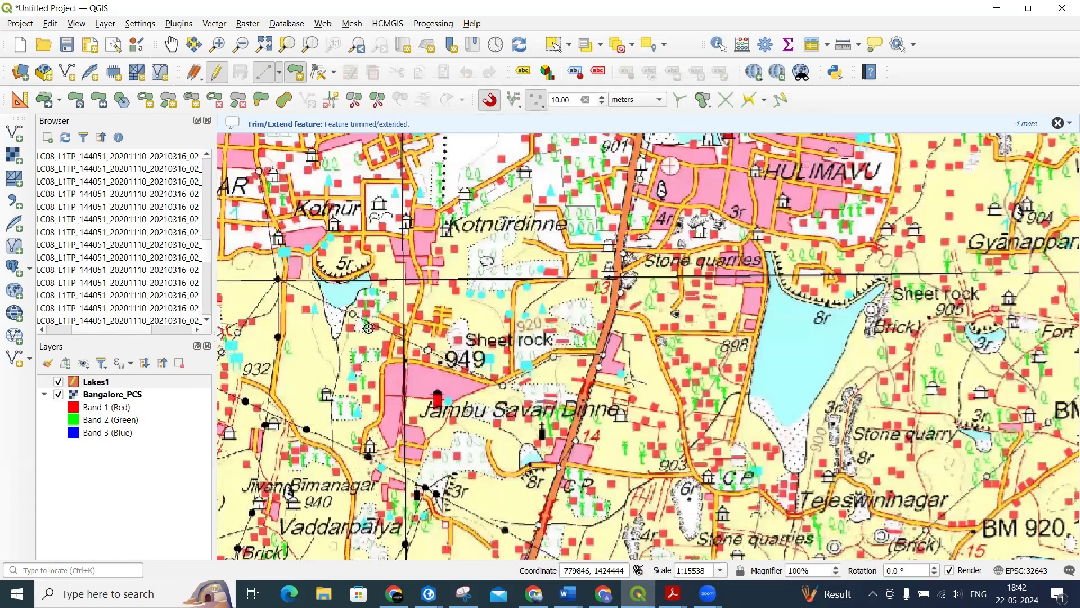
scroll(365, 328, up, 1)
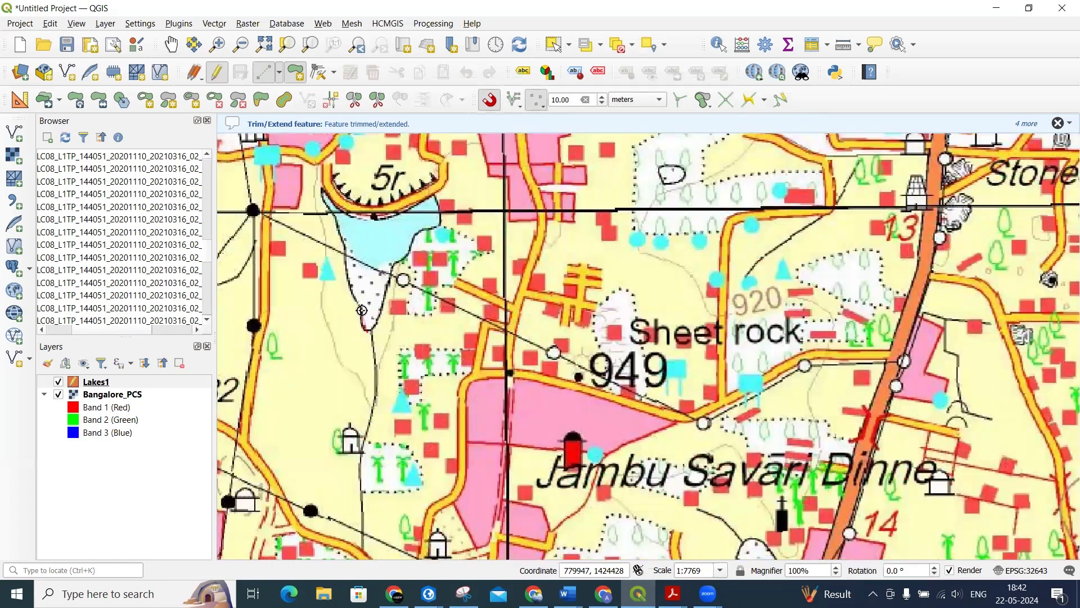
click(349, 285)
click(345, 243)
click(336, 225)
click(333, 209)
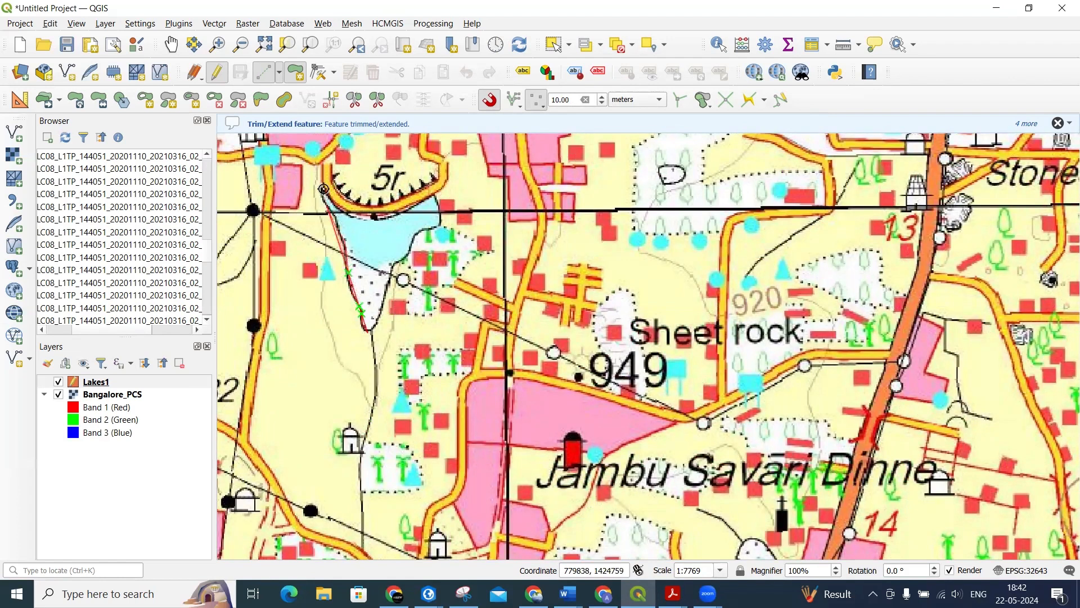
click(322, 190)
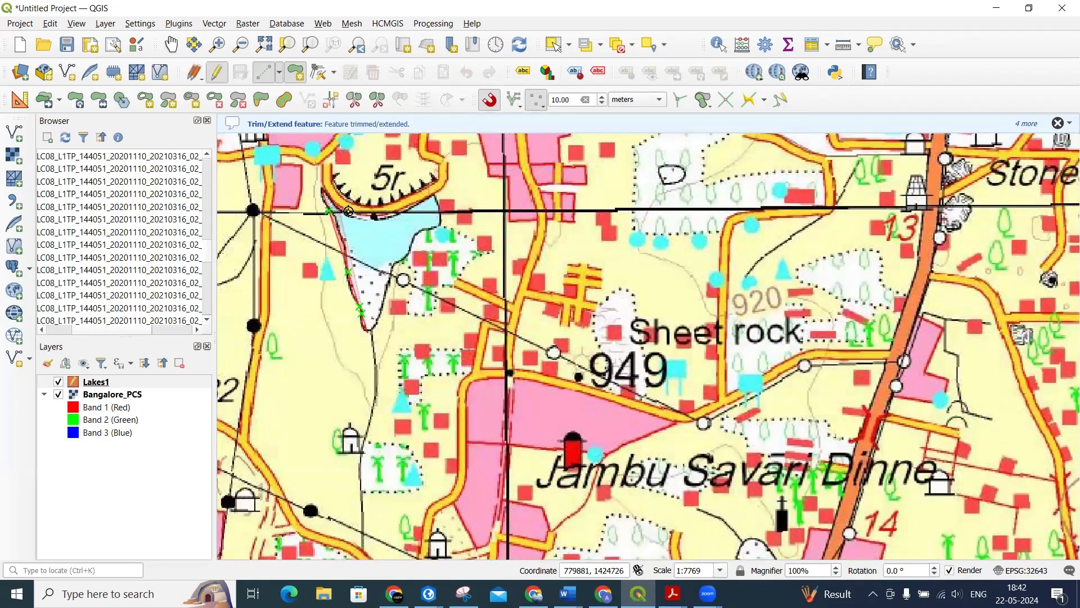
click(435, 195)
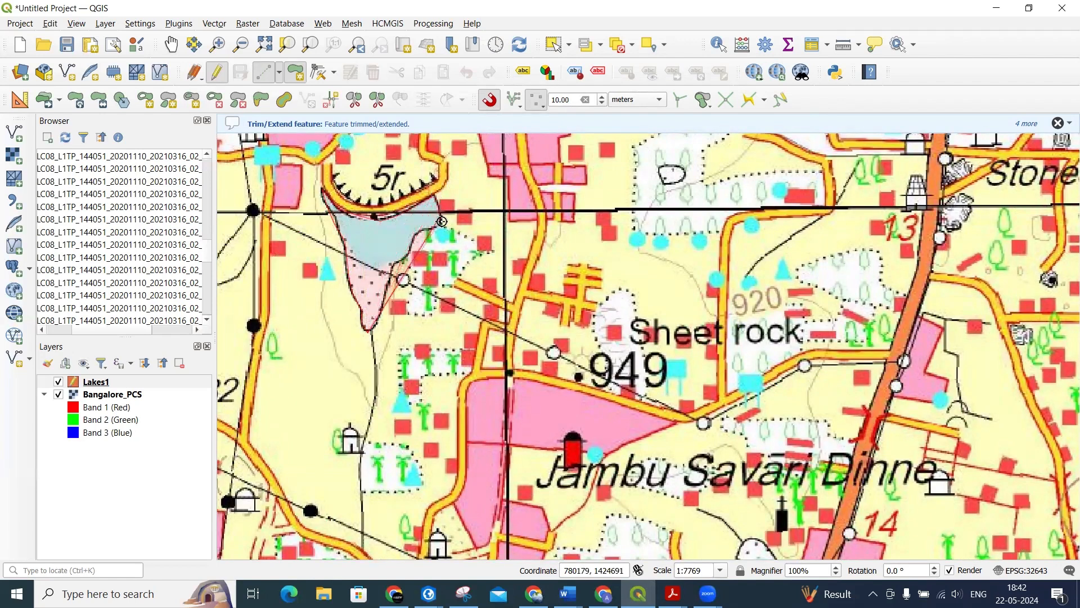
click(426, 226)
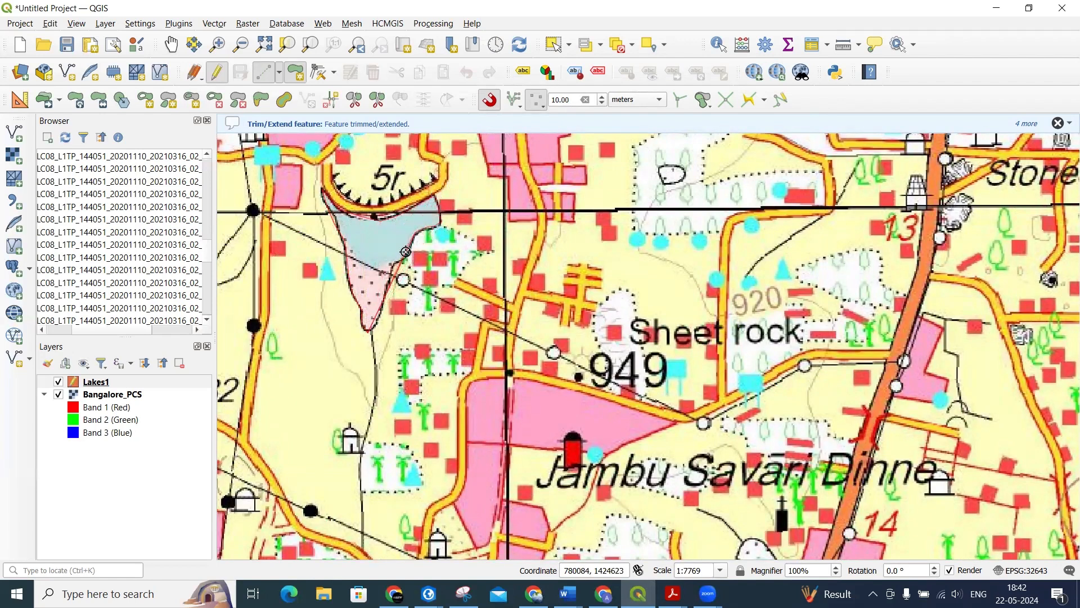
click(391, 274)
click(387, 294)
Finish the lake polygon at its southern tip and give the feature id 1, leaving Area_km2 empty.
right_click(370, 330)
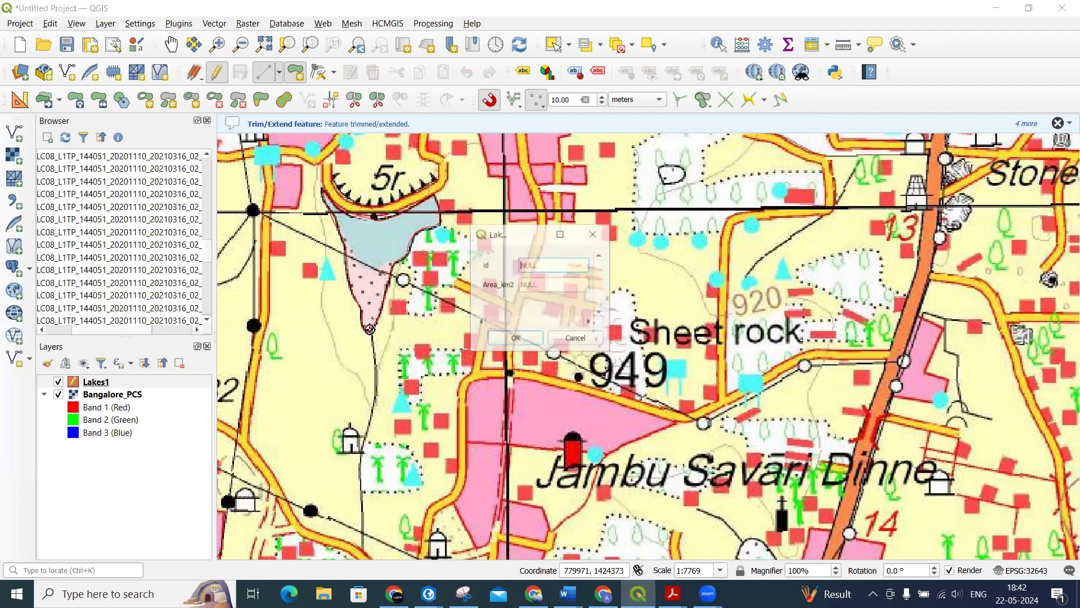
text(1)
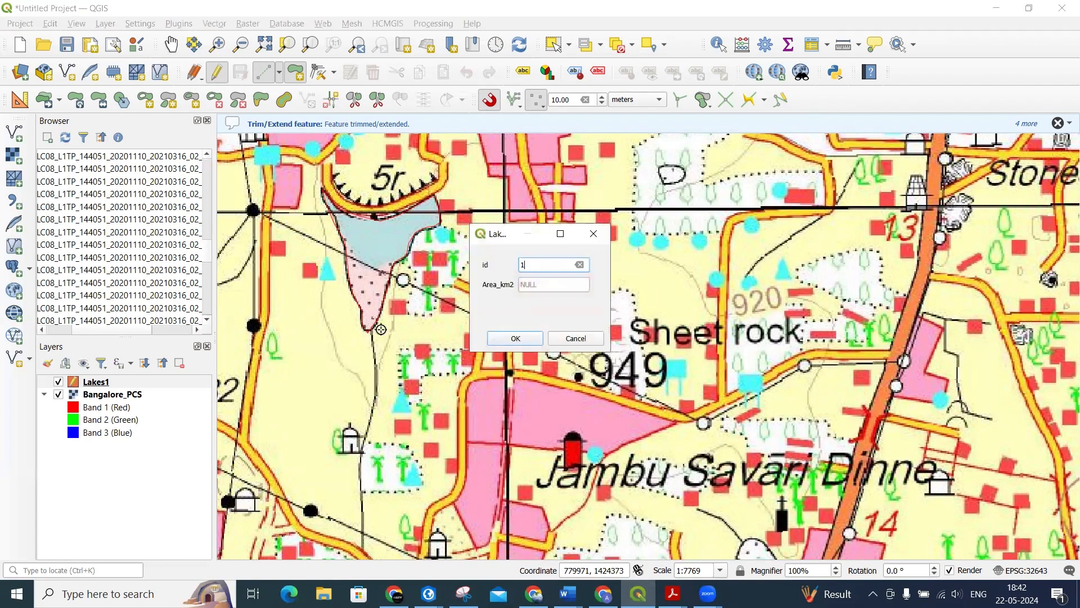
click(522, 340)
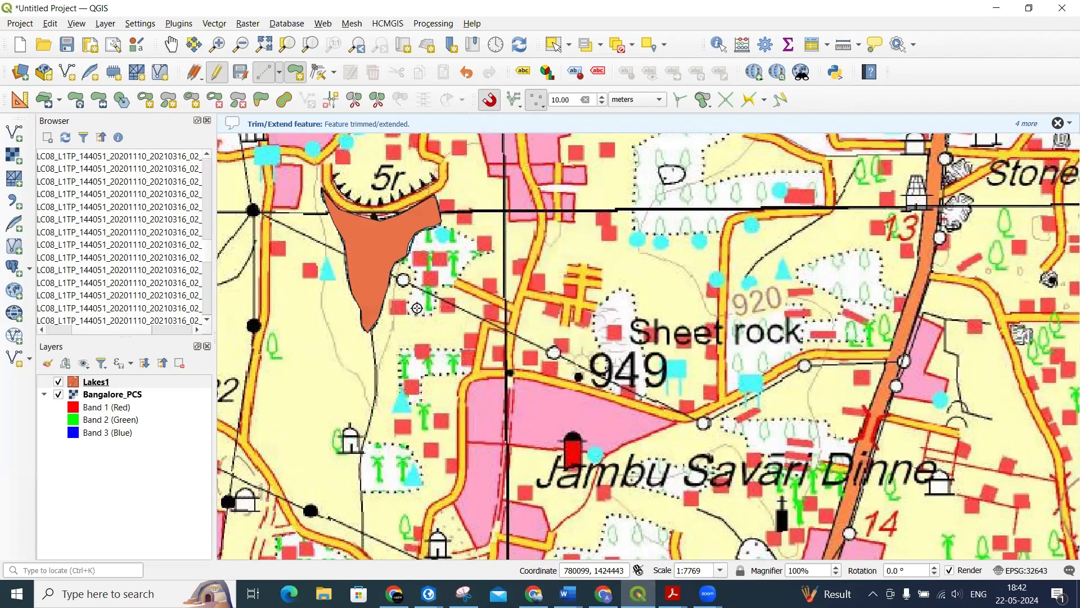
Trace a polygon around the small lake beside the 4r embankment northeast of Mango Garden and give the feature id 1.
scroll(417, 308, down, 2)
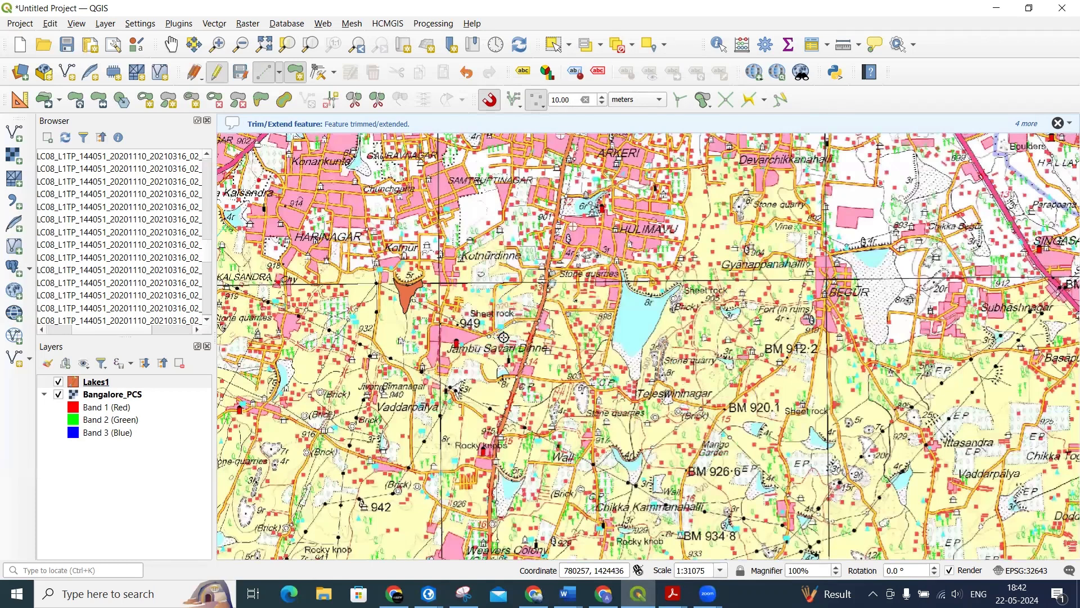
scroll(548, 359, up, 2)
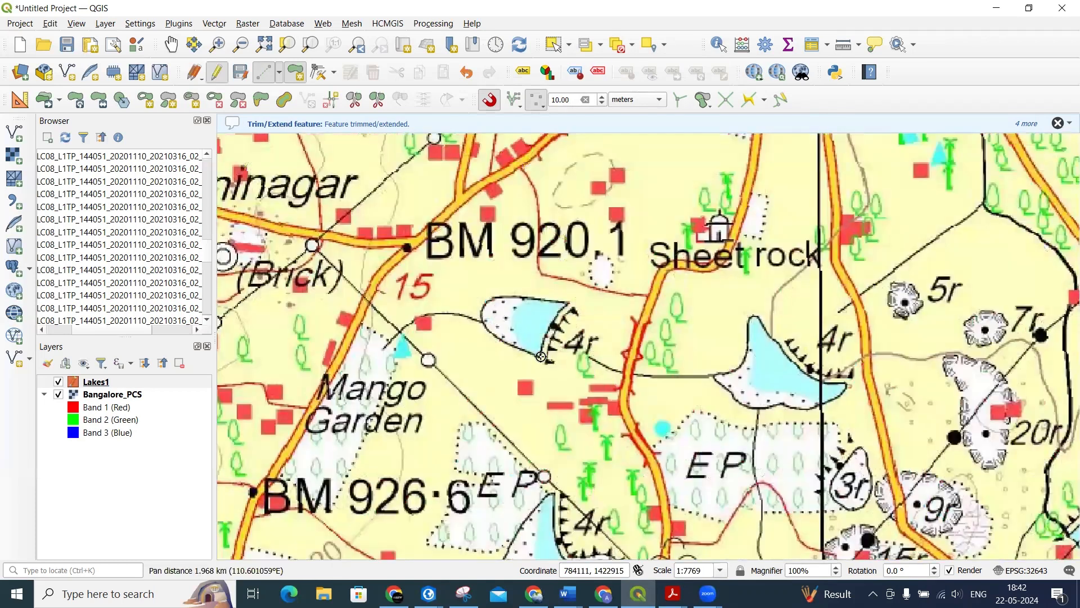
click(514, 347)
click(495, 334)
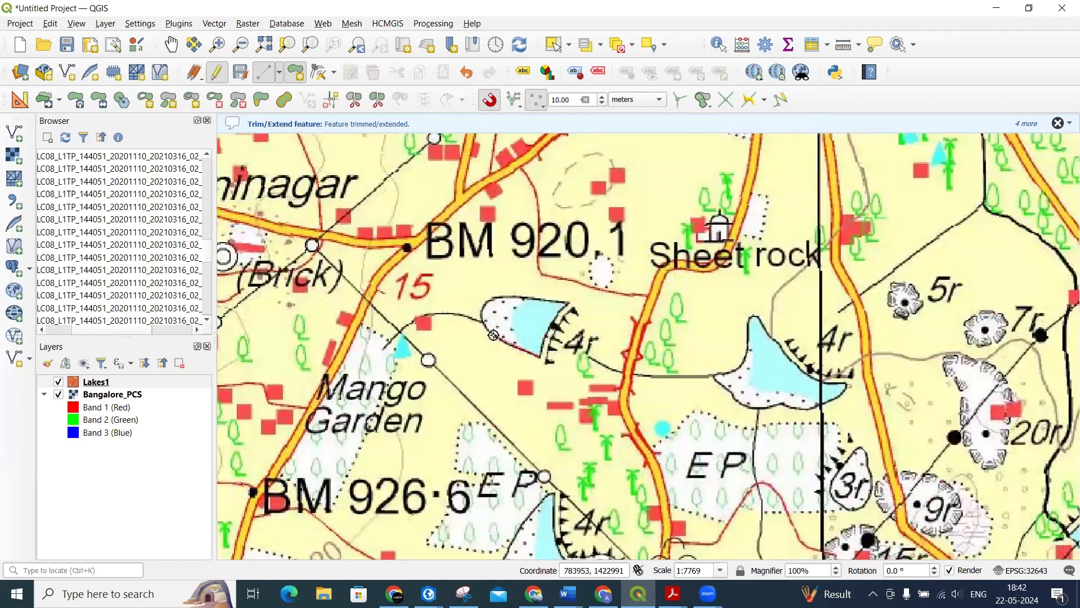
click(483, 318)
click(487, 301)
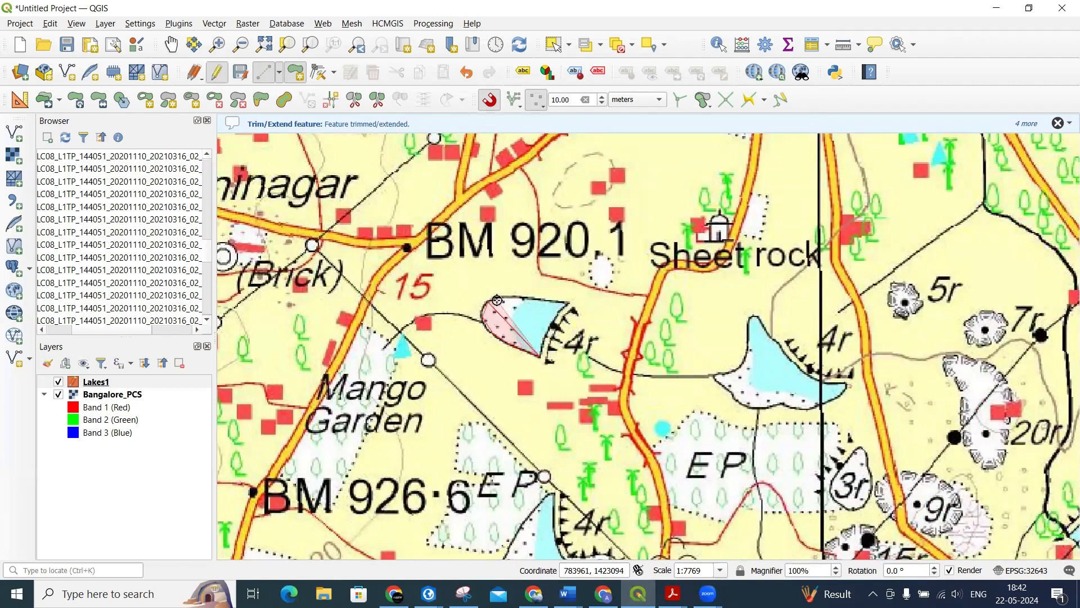
click(569, 303)
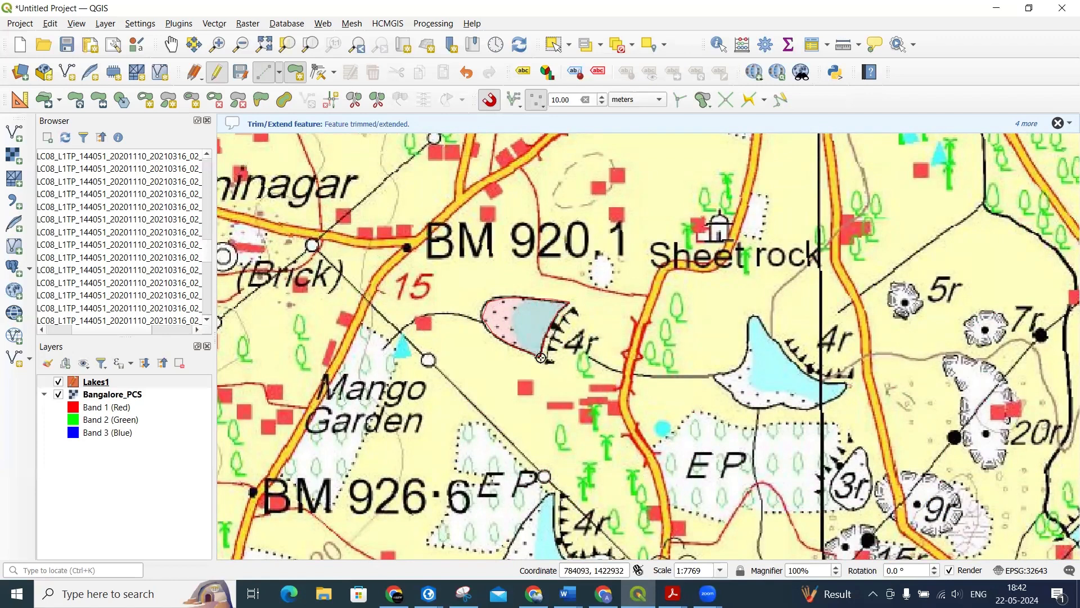
right_click(541, 354)
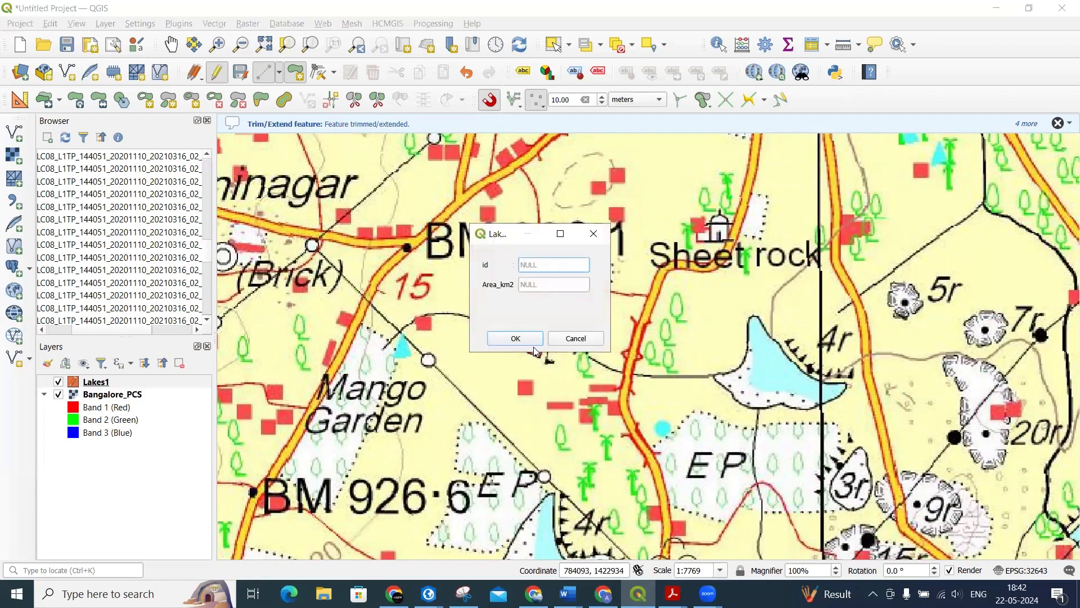
text(1)
click(531, 340)
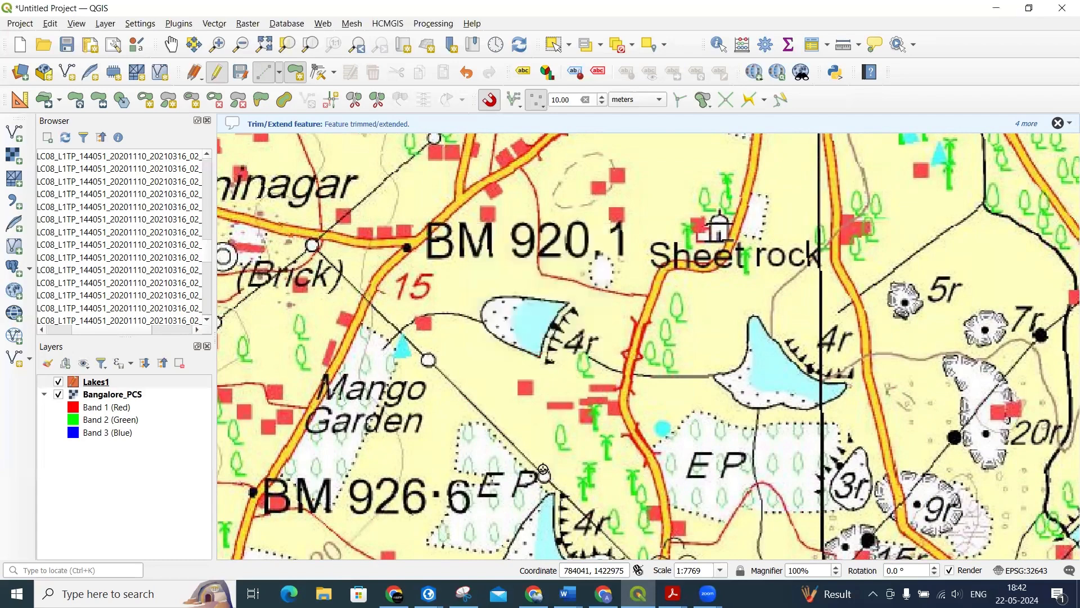
scroll(454, 403, down, 1)
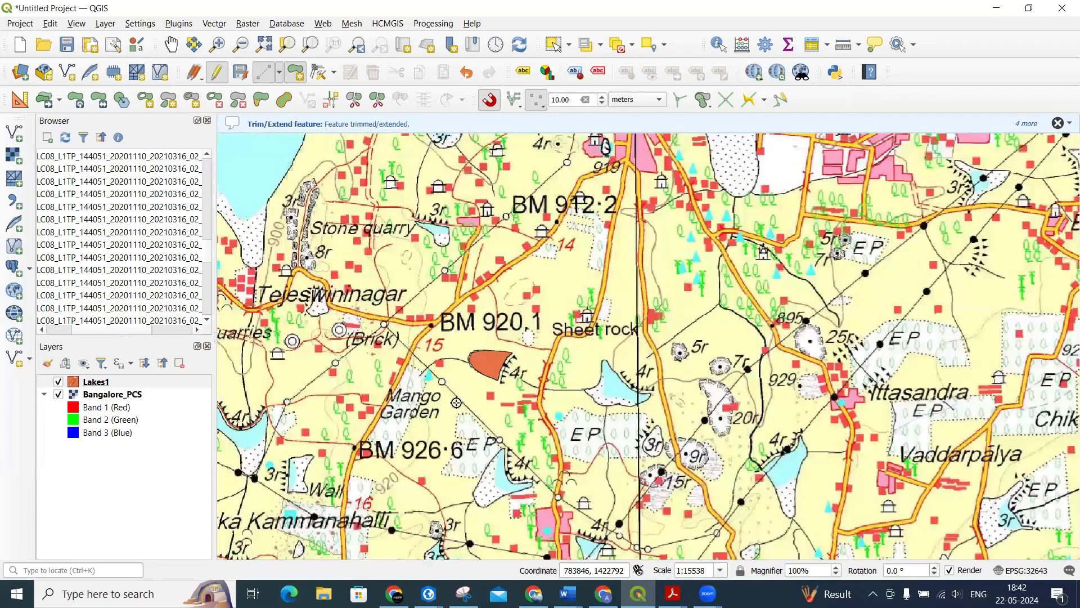
scroll(472, 382, down, 2)
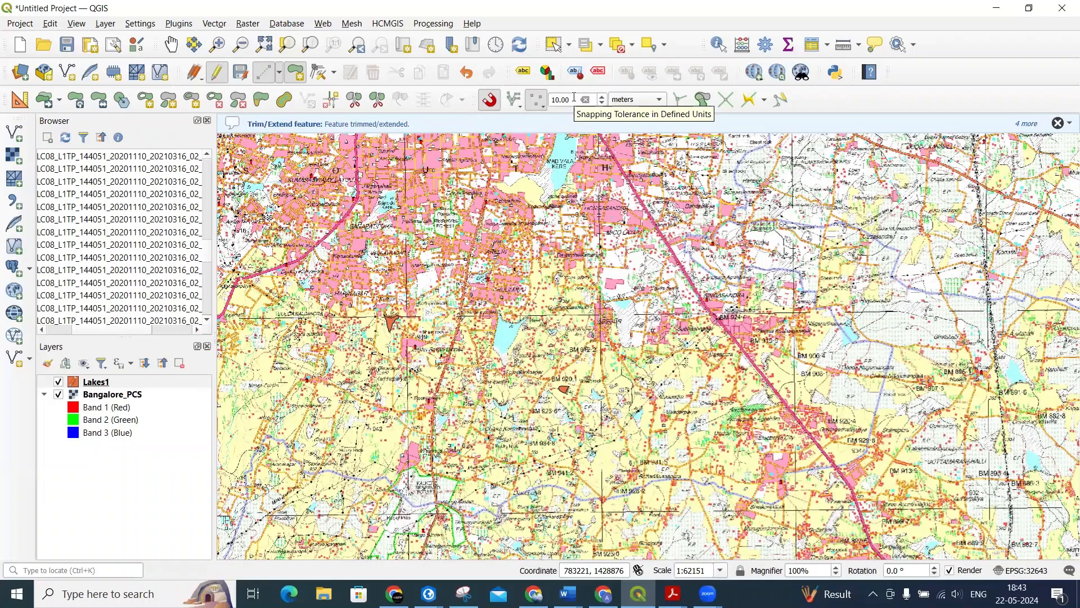
right_click(941, 42)
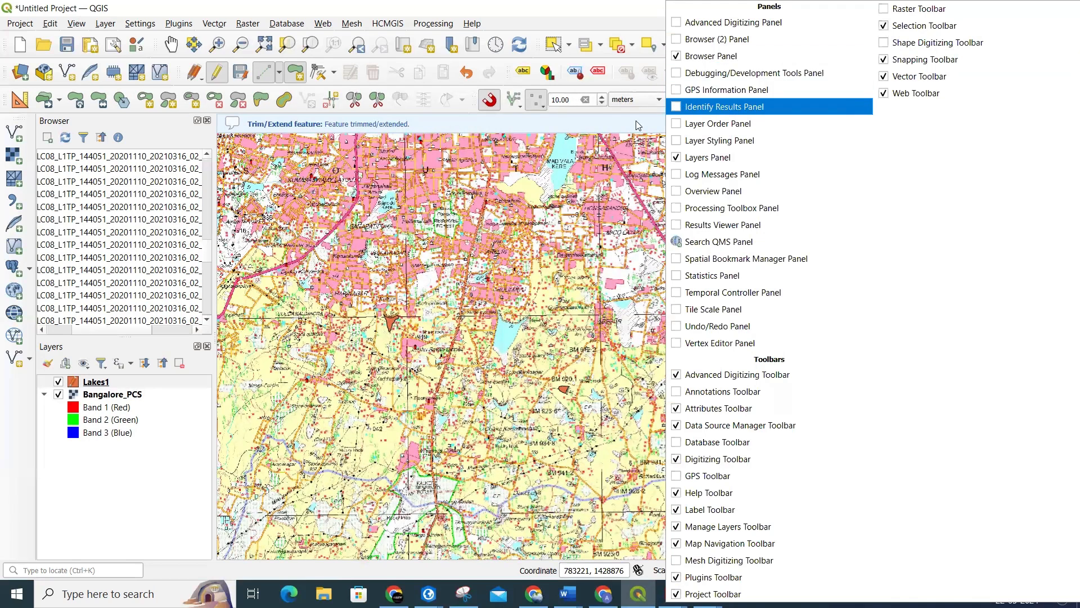
click(494, 107)
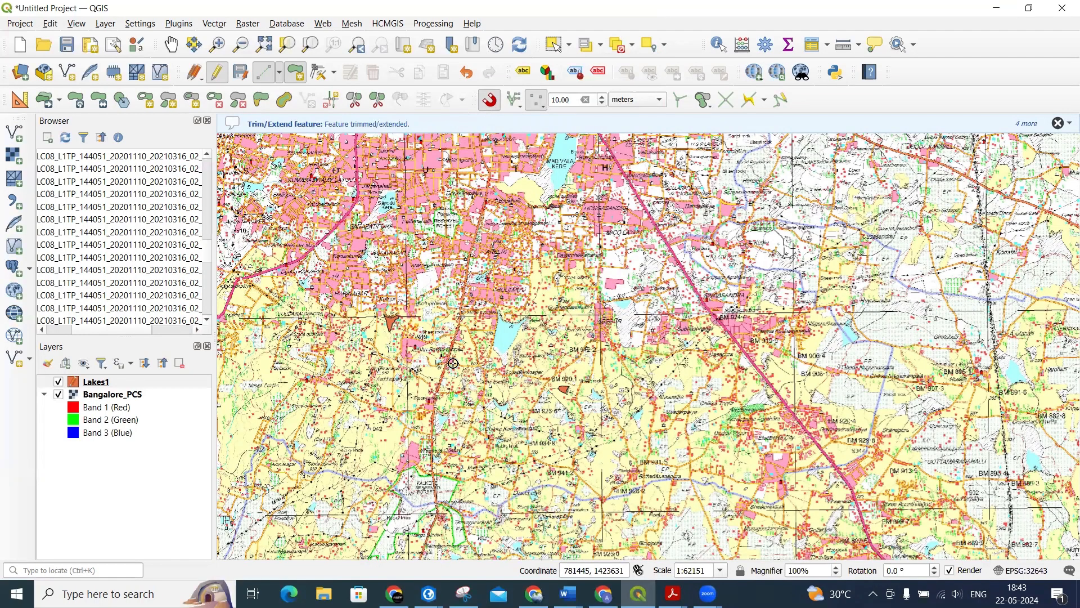
Start a new shapefile layer and set its file name to Roads1 in the Results folder.
click(109, 22)
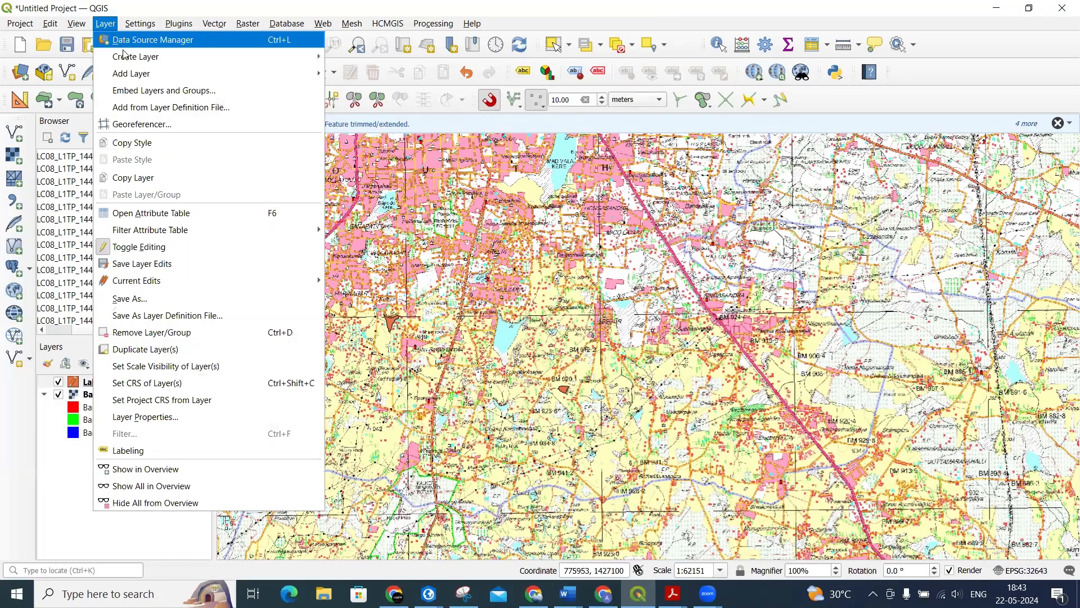
mouse_move(126, 58)
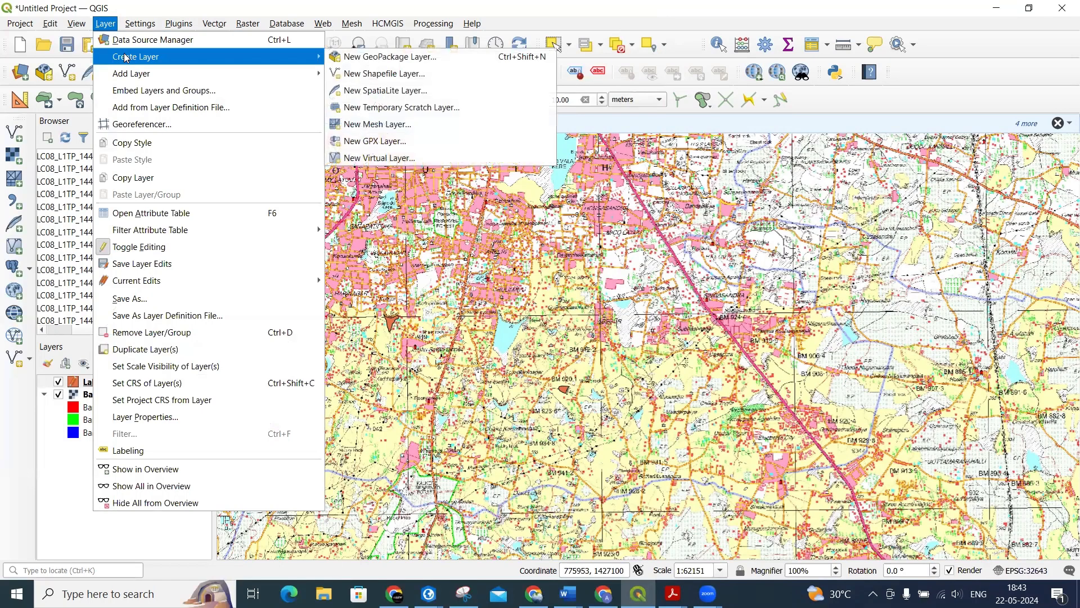
click(345, 74)
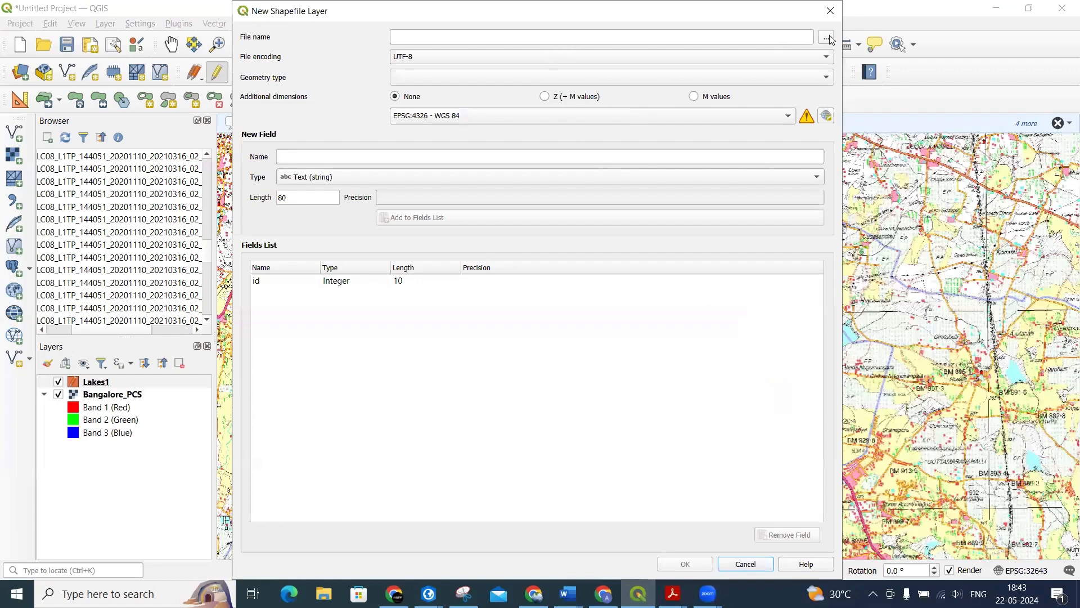
click(826, 37)
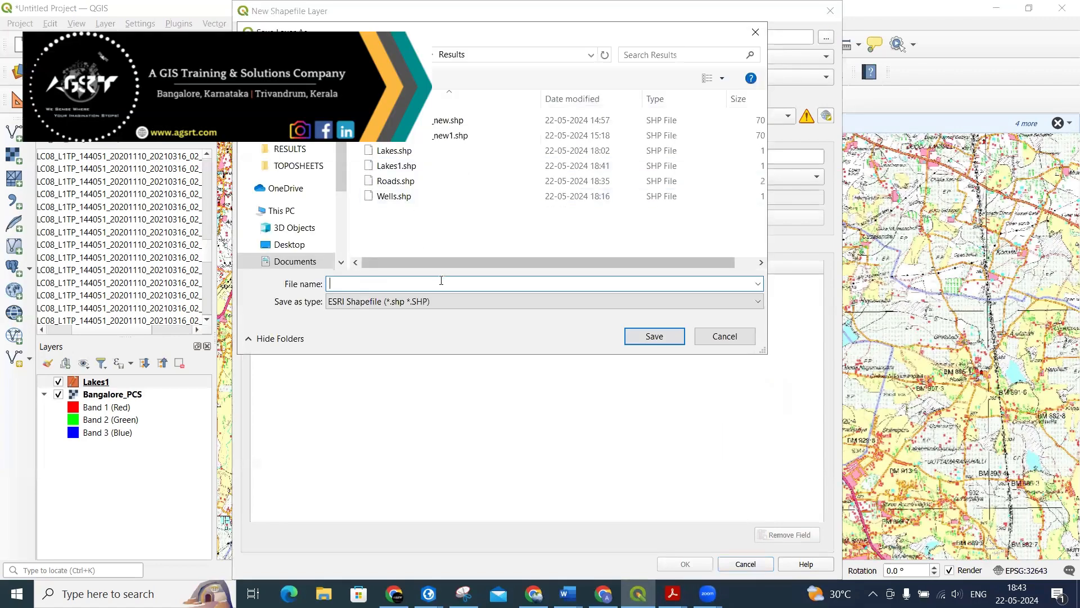
text(Roa)
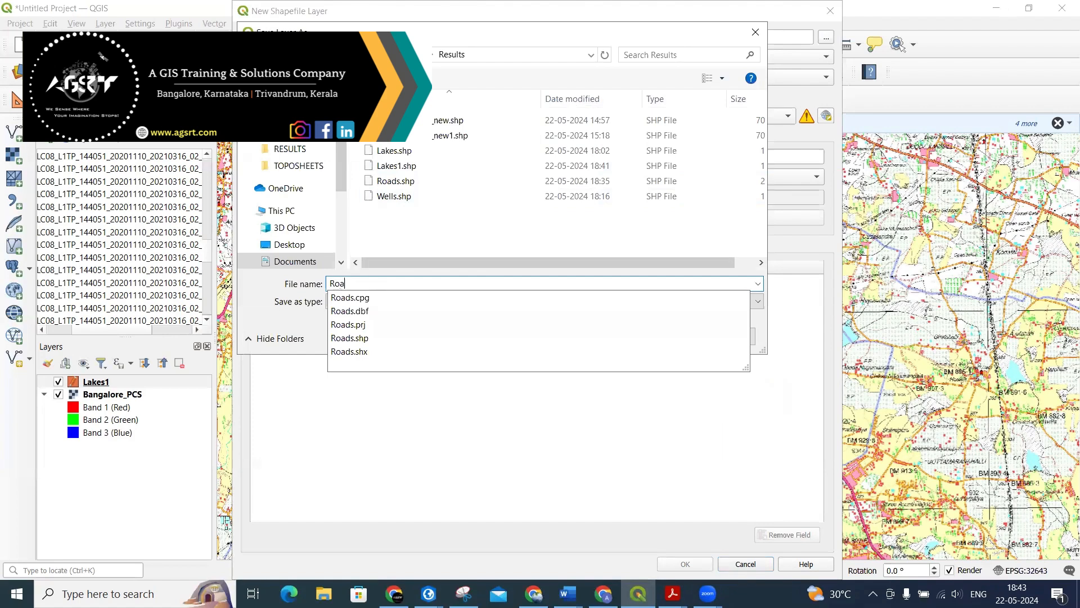
text(ds1)
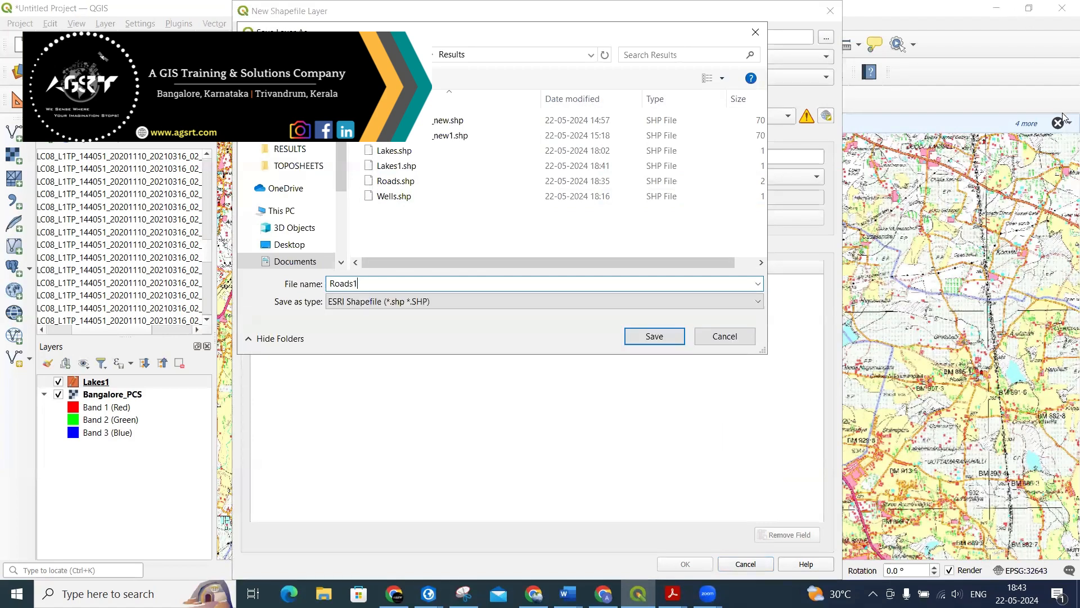
click(652, 337)
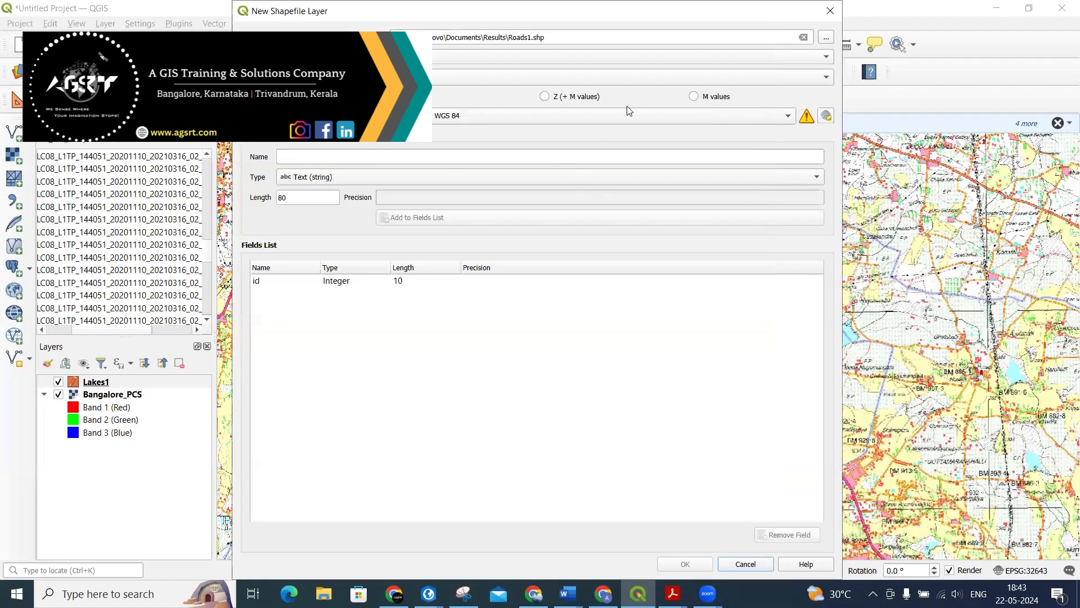
Set the Roads1 shapefile's geometry type to LineString and its CRS to the project CRS, EPSG:32643 - WGS 84 / UTM zone 43N.
click(645, 79)
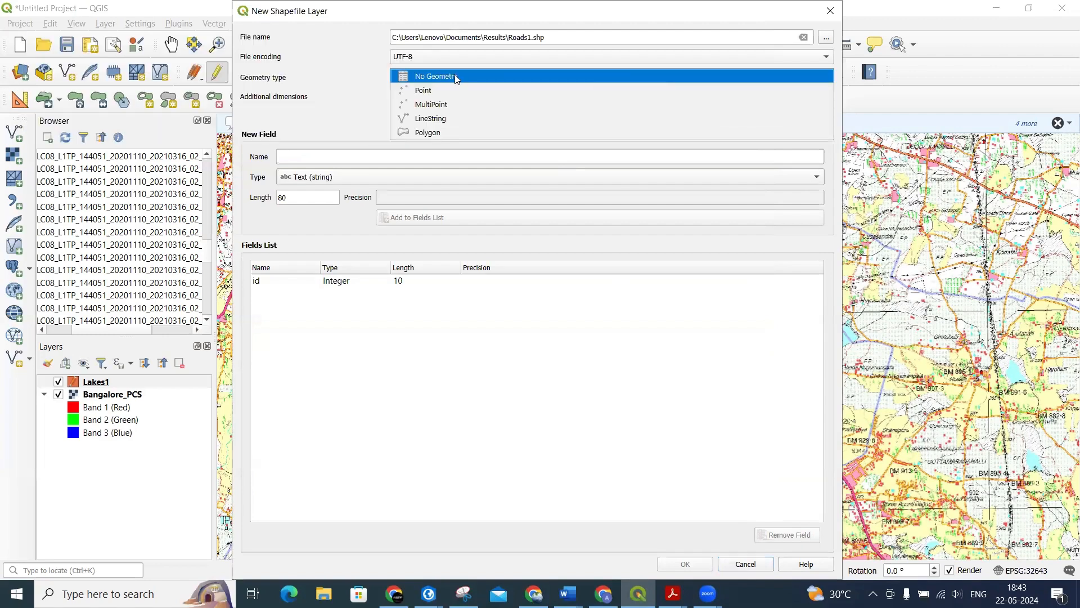
click(450, 118)
click(460, 116)
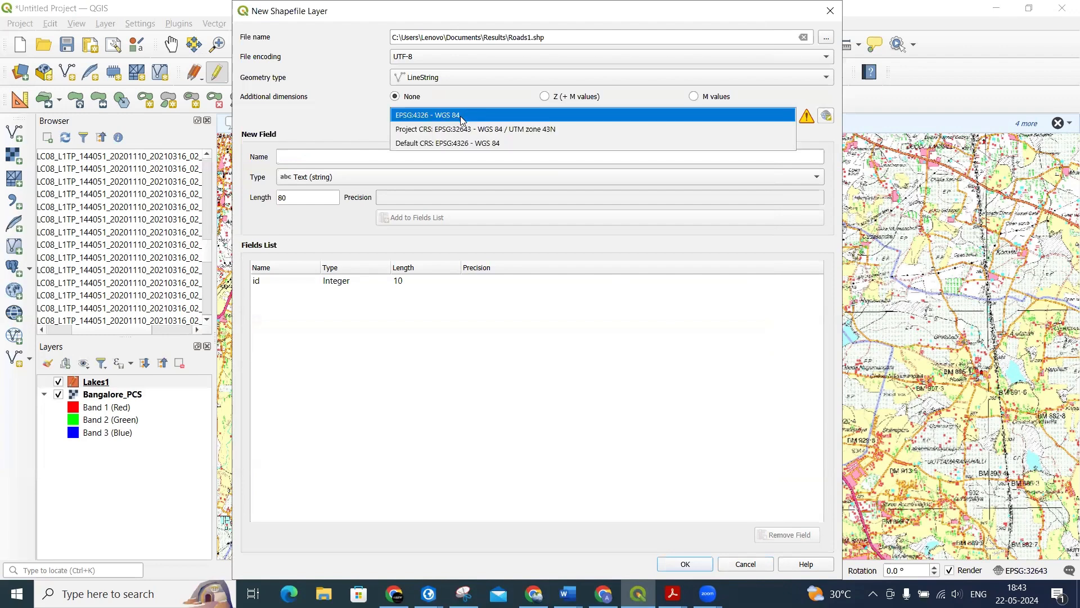
click(553, 132)
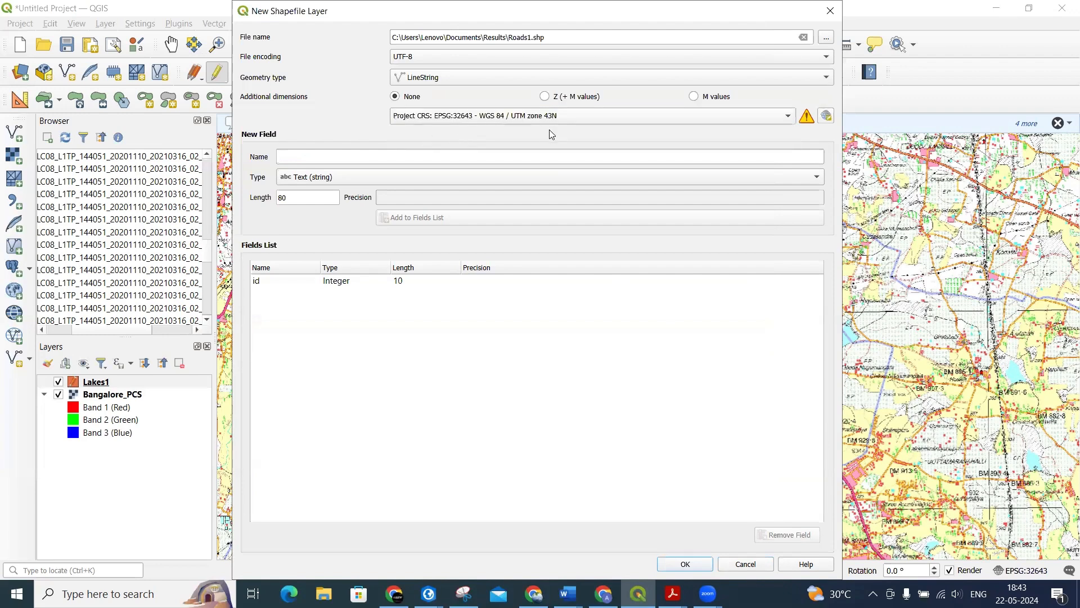
Add a Decimal (double) field named Length_m to the Roads1 shapefile and create the layer.
click(552, 161)
text(Length_m)
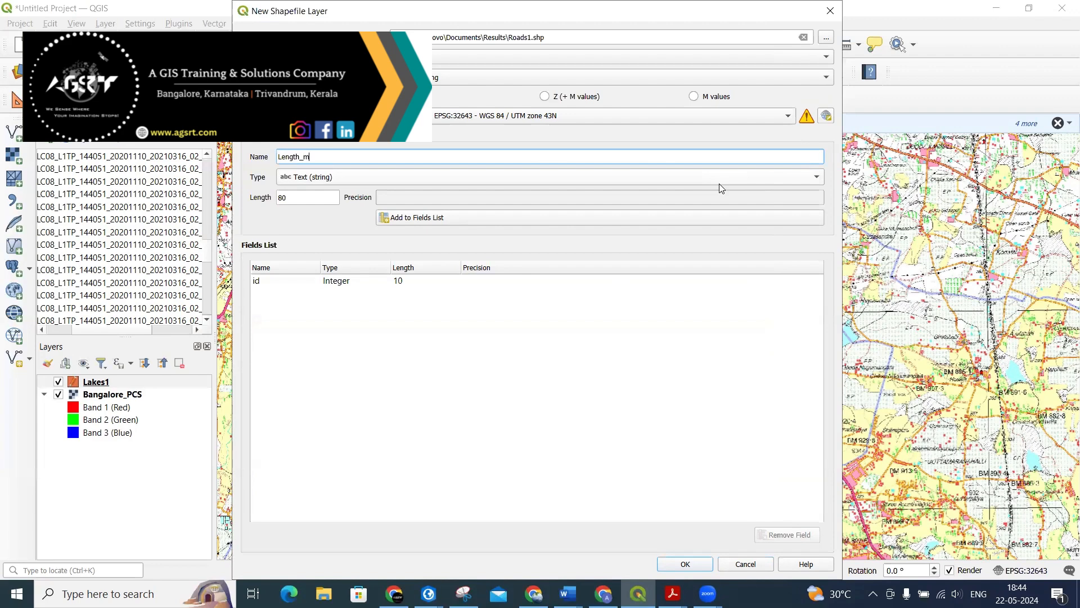
click(647, 178)
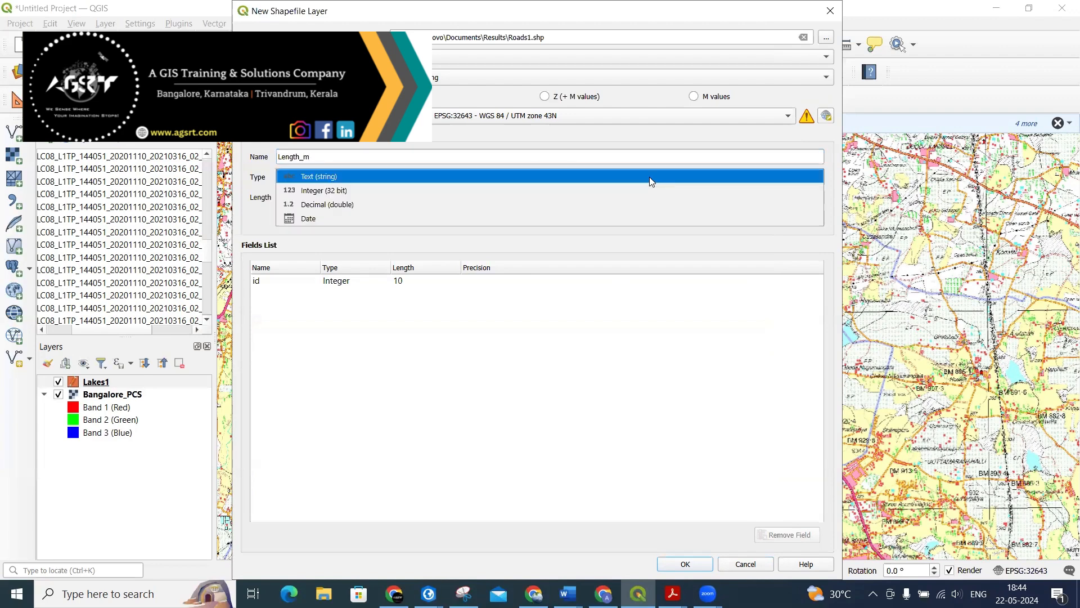
click(638, 204)
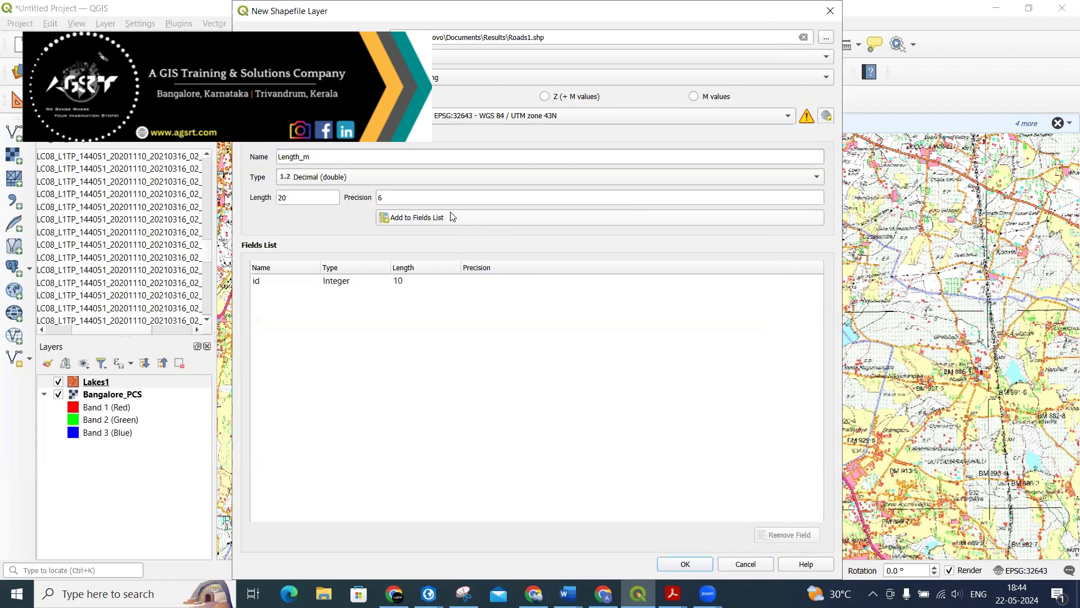
click(452, 217)
click(693, 561)
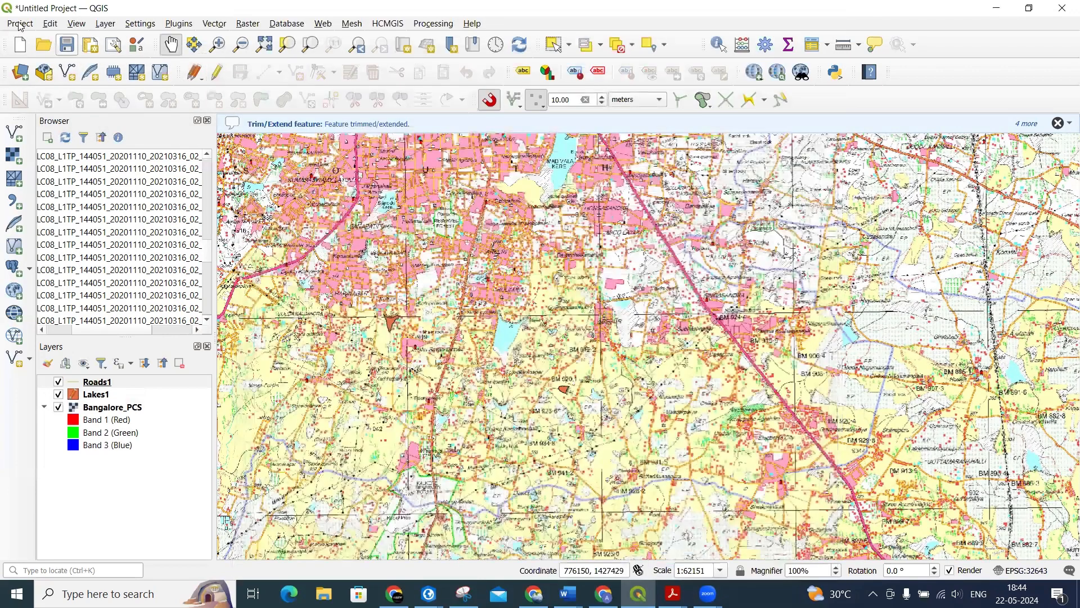
Set the project's units for area measurement to Square Kilometers in the project properties.
click(19, 24)
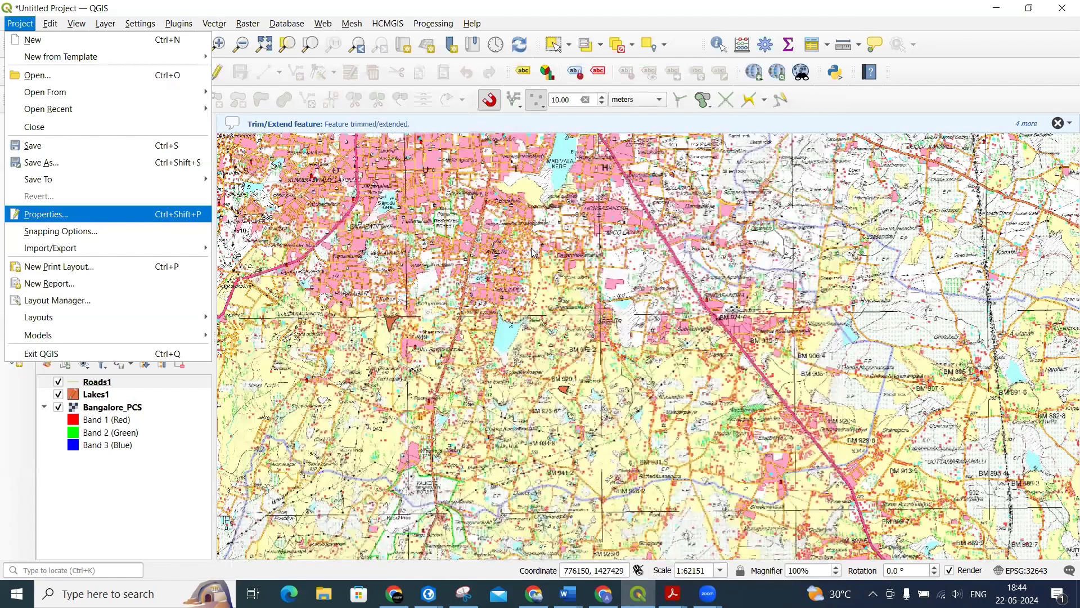
key(Return)
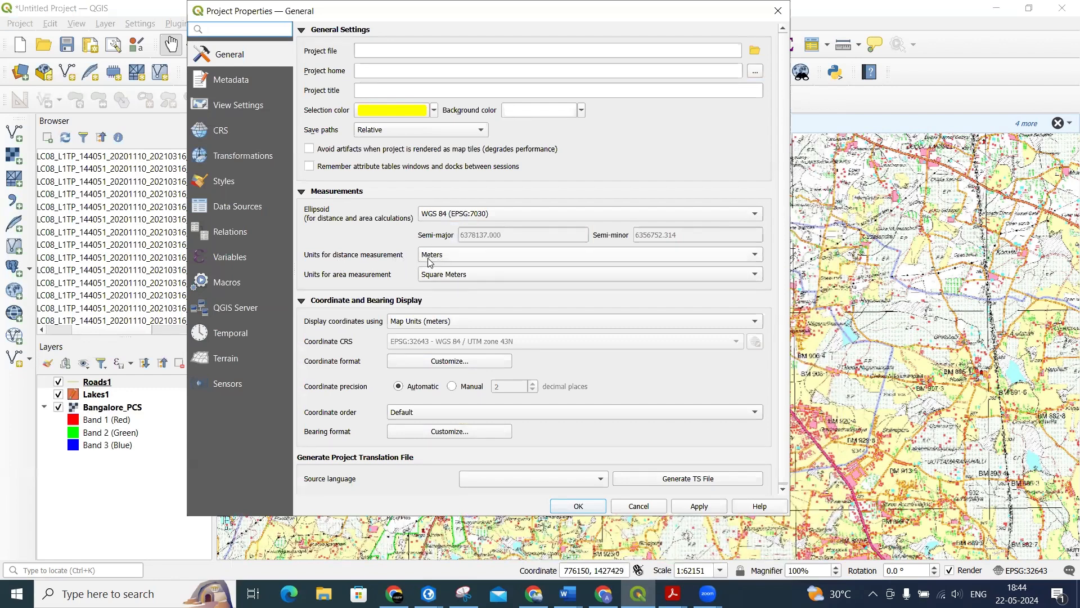
click(483, 275)
click(482, 288)
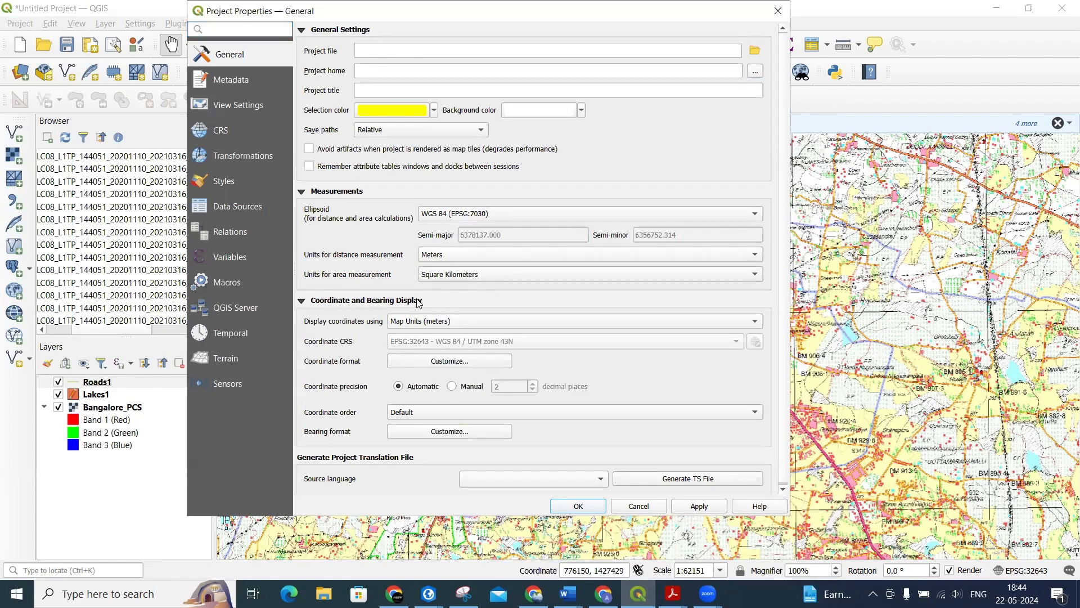
click(576, 507)
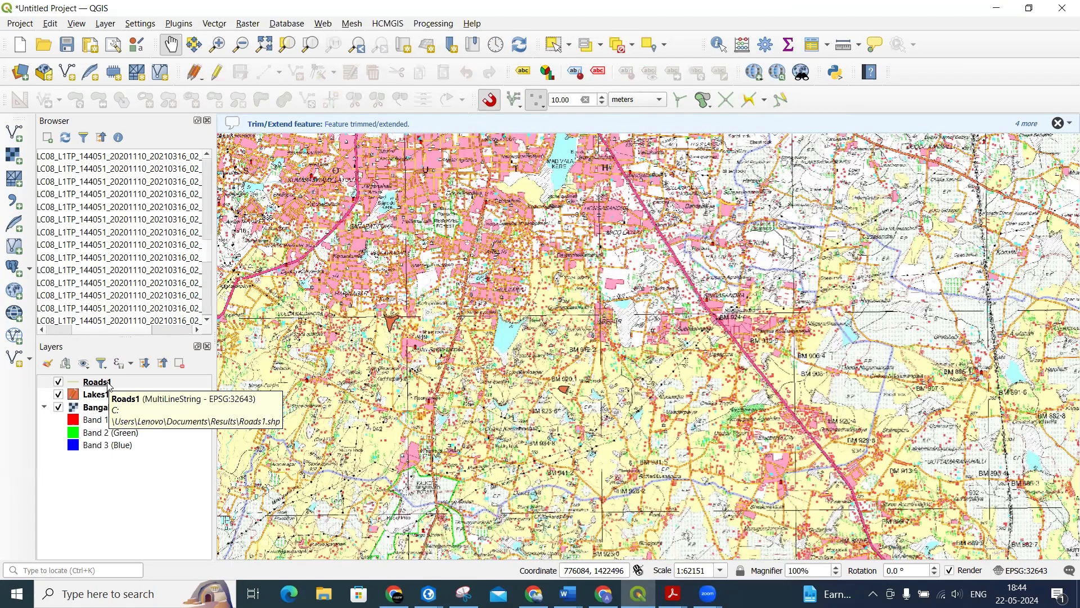
Make the Roads1 layer editable and trace a line along the main road past Raghavanpalya to Dodda Kalsandra, with id 1.
click(217, 73)
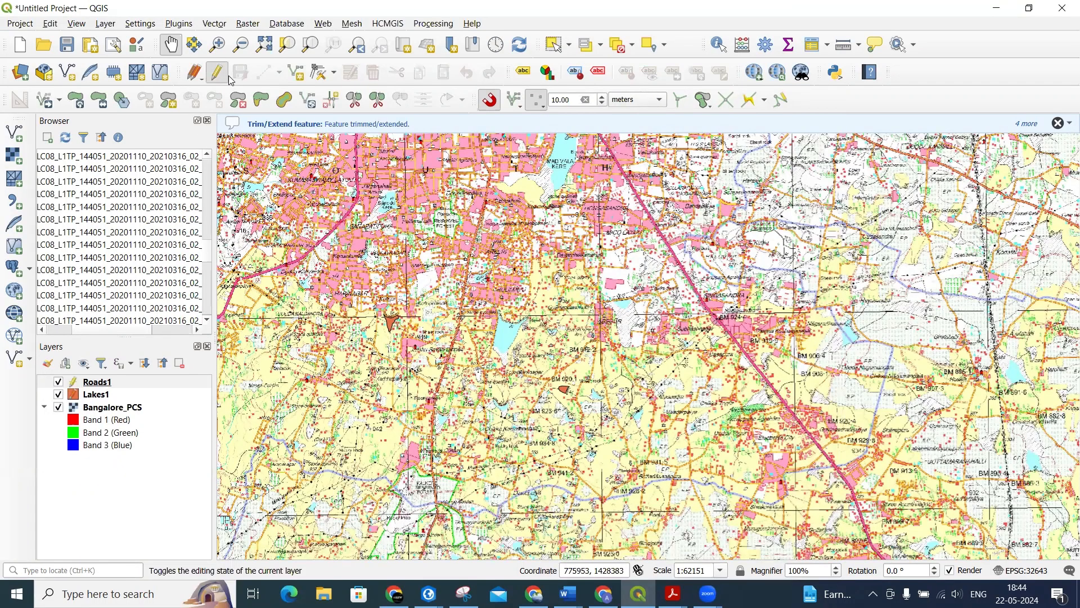
click(296, 74)
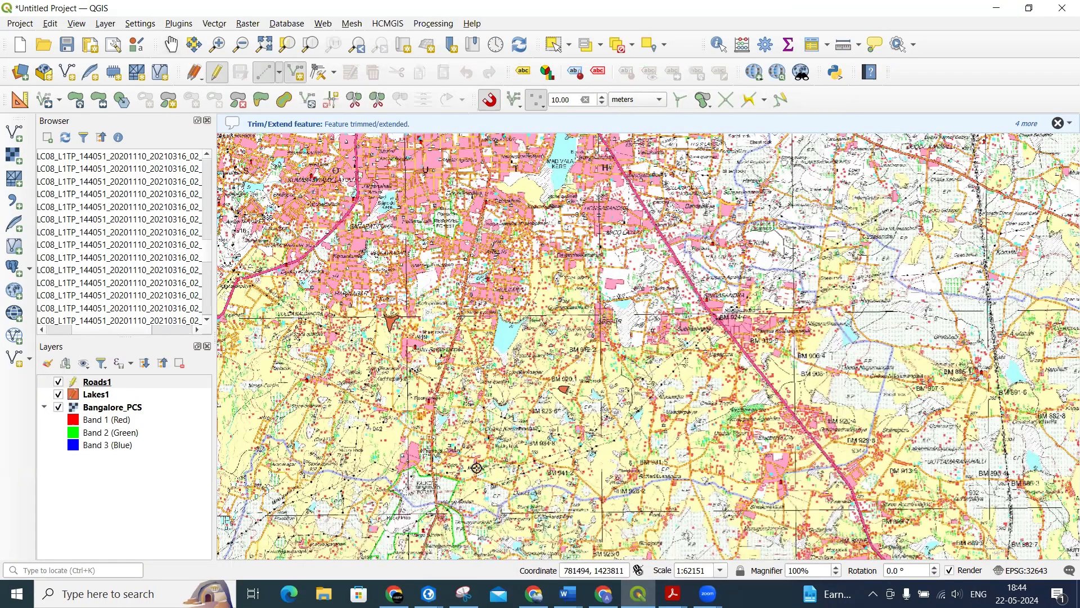
drag(331, 313, 361, 314)
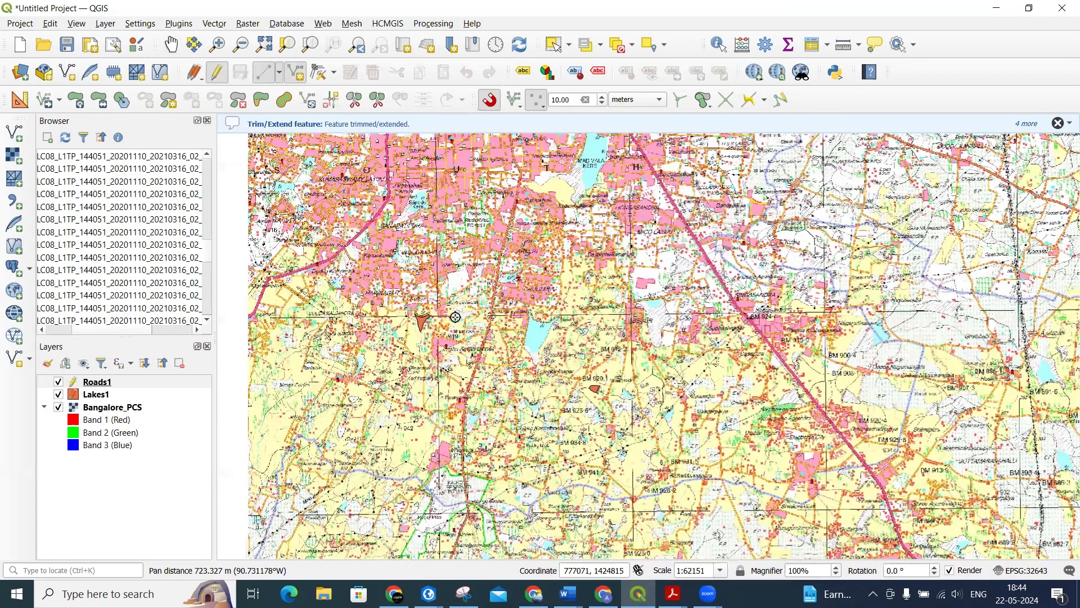
scroll(407, 332, up, 2)
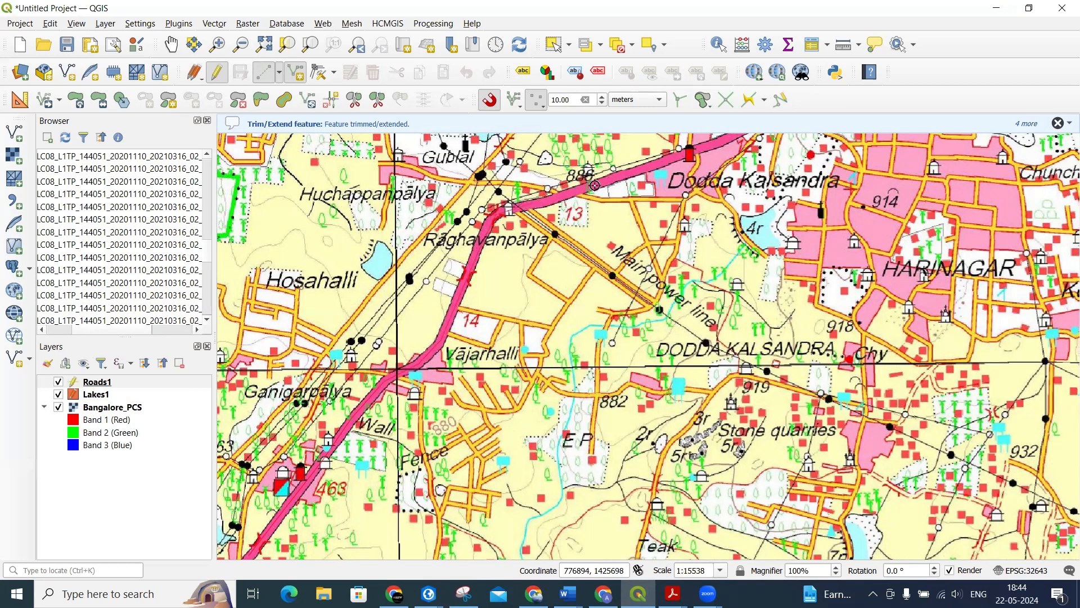
right_click(691, 152)
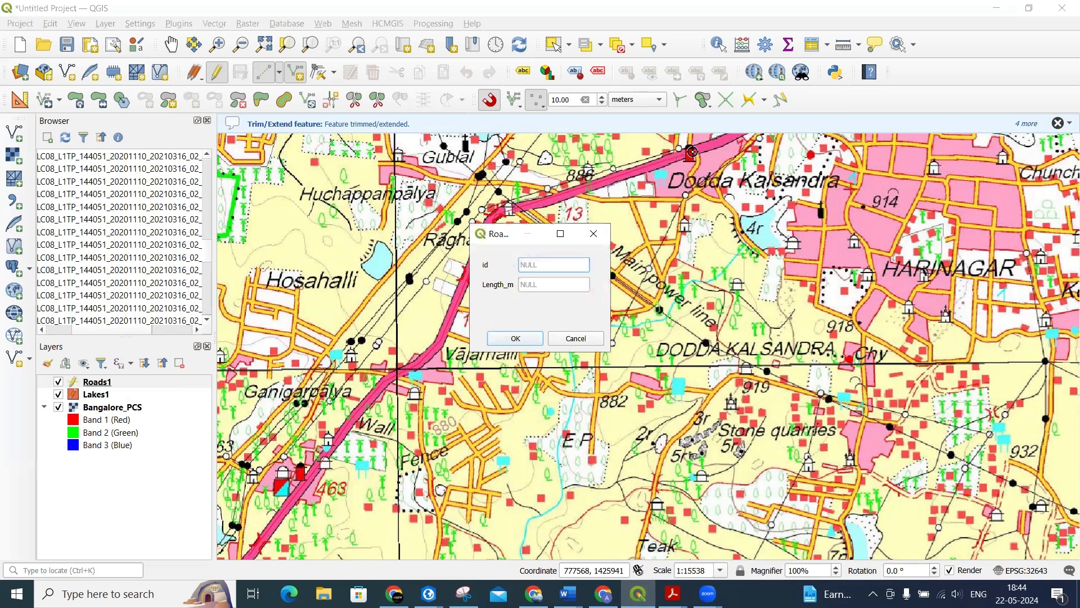
text(1)
key(Return)
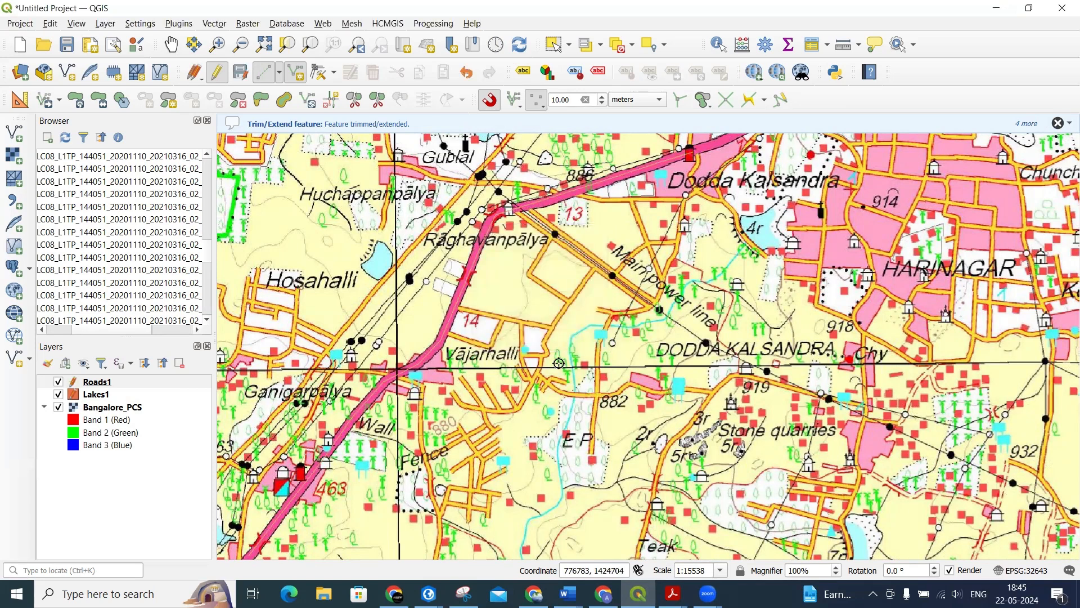
Toggle the Bangalore_PCS raster off and back on to check the traced road, and save the Roads1 layer edits.
click(58, 407)
click(59, 409)
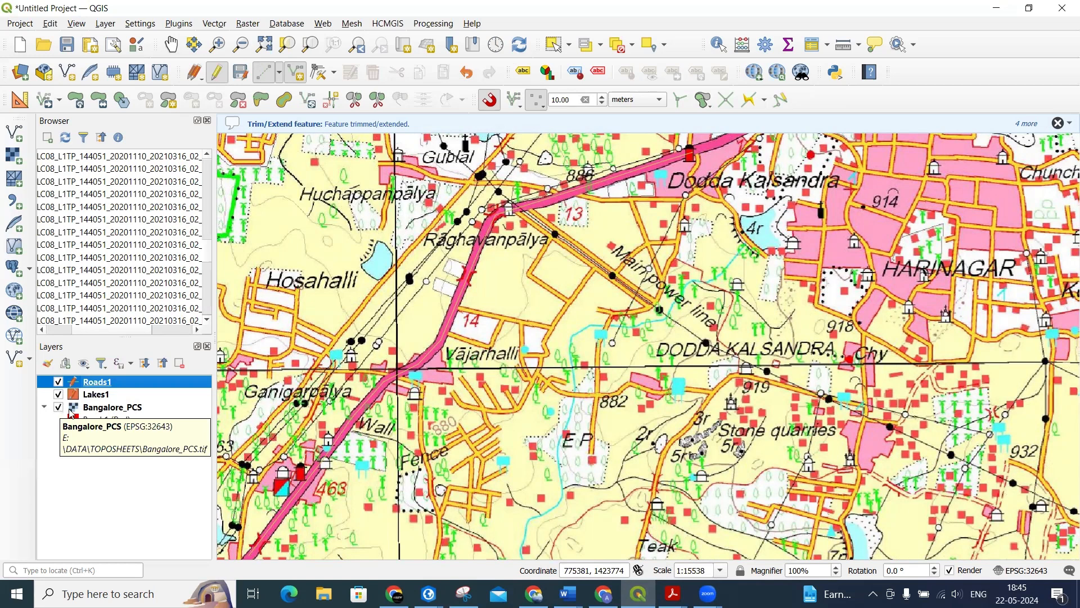
click(240, 72)
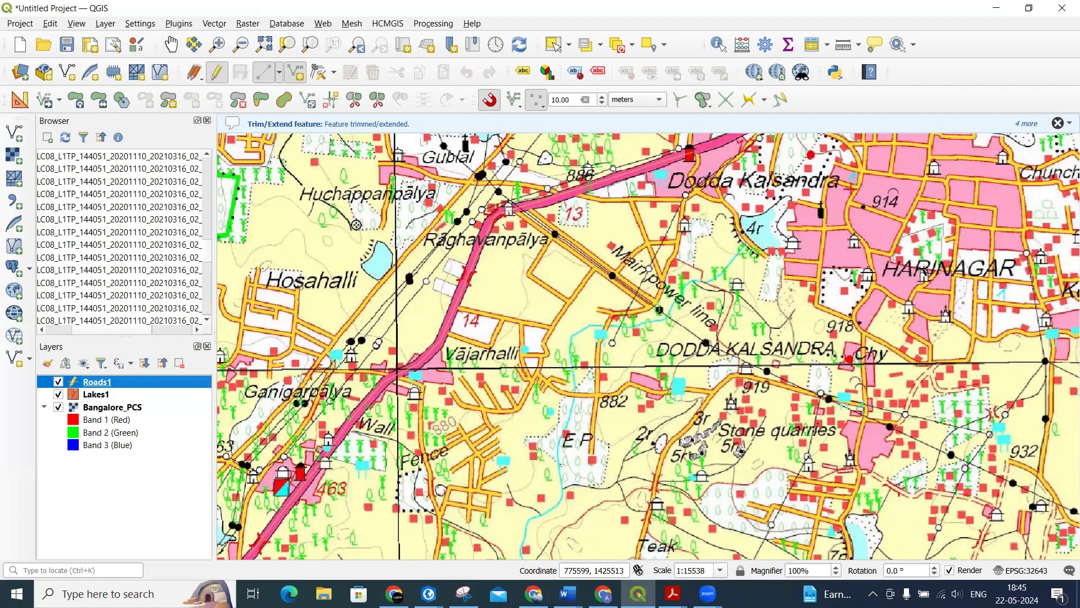
Start a new shapefile layer named huts, saved in the Documents Results folder.
click(170, 44)
click(110, 25)
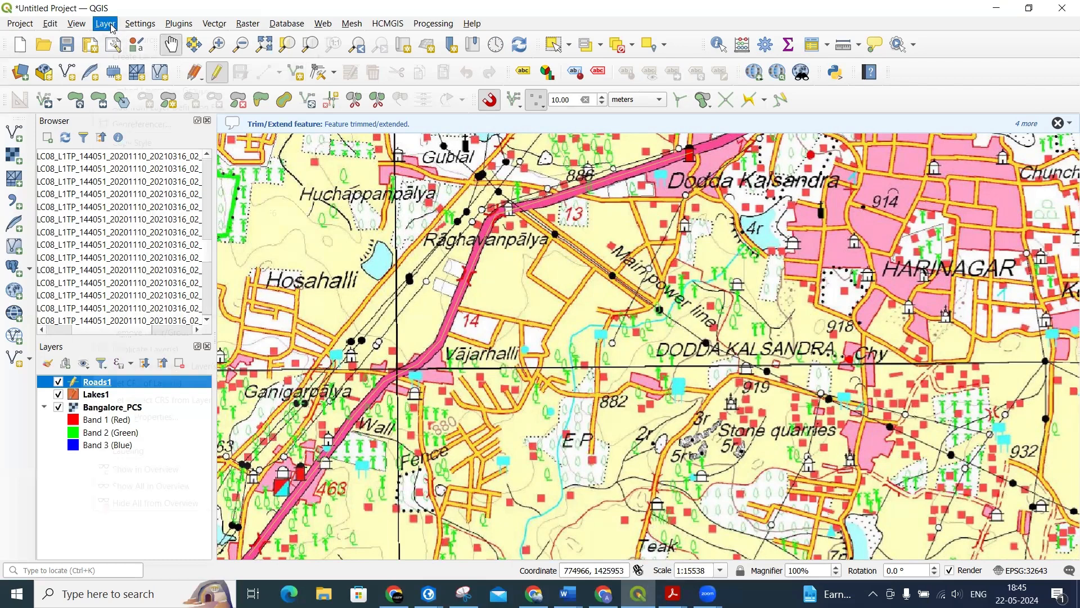
mouse_move(120, 60)
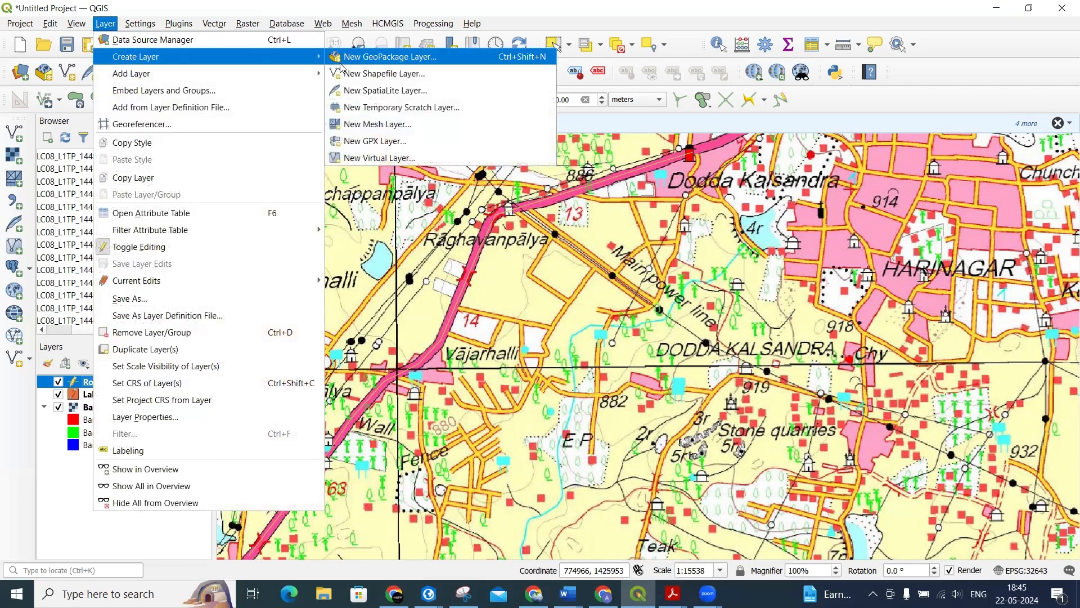
click(388, 73)
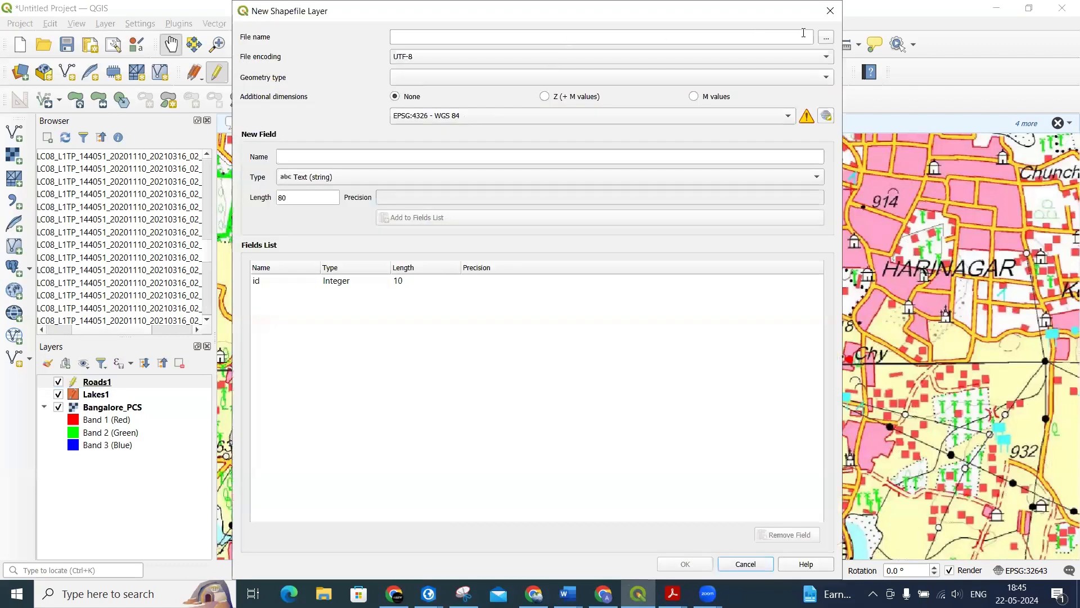
click(826, 38)
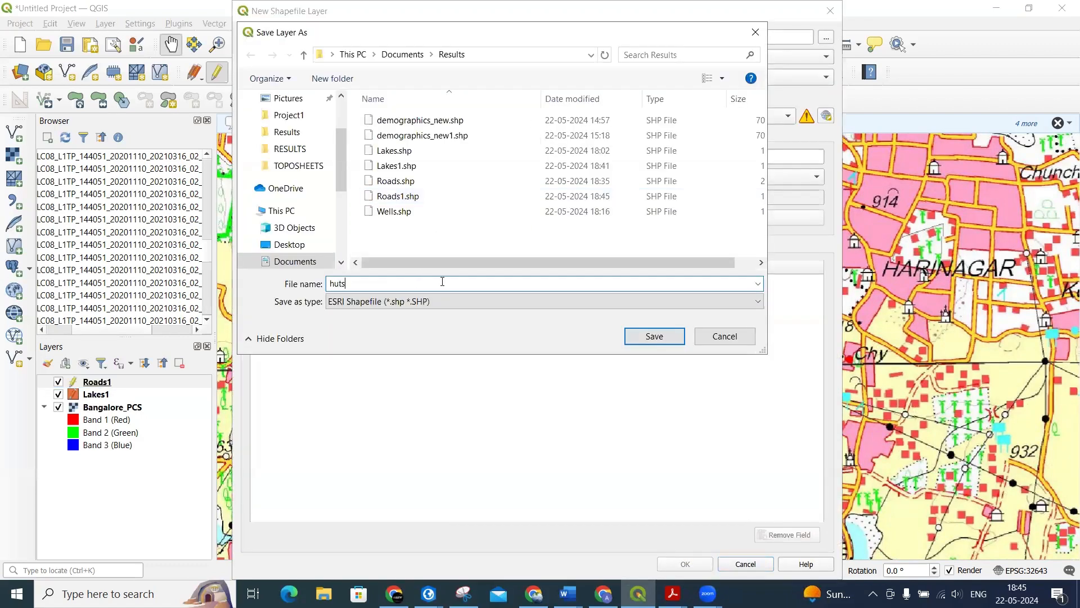
click(653, 337)
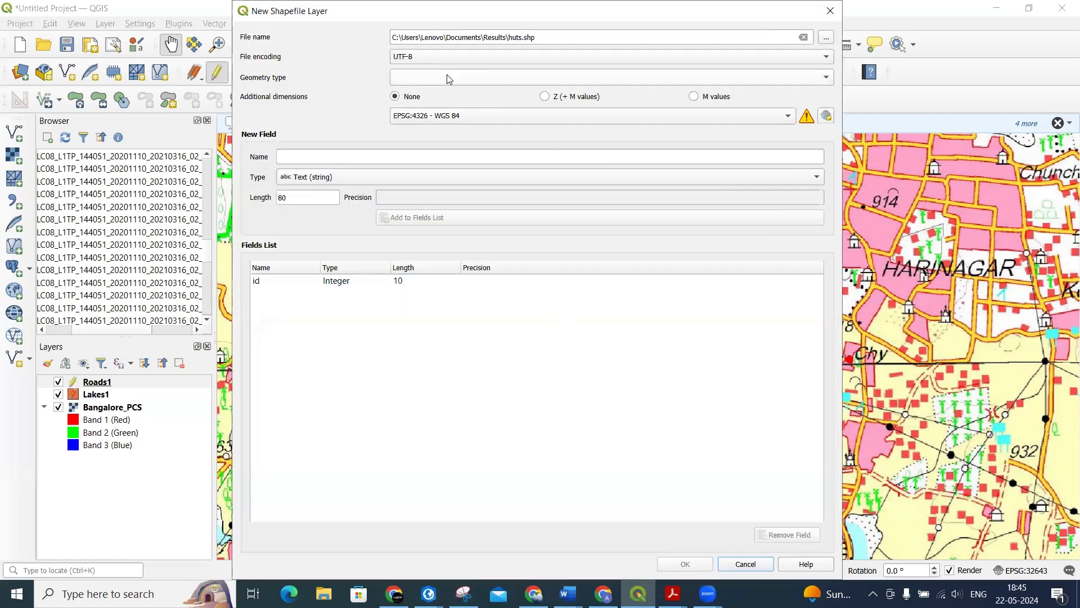
Set the huts shapefile's geometry type to Point and create the layer.
click(449, 79)
click(441, 90)
click(686, 565)
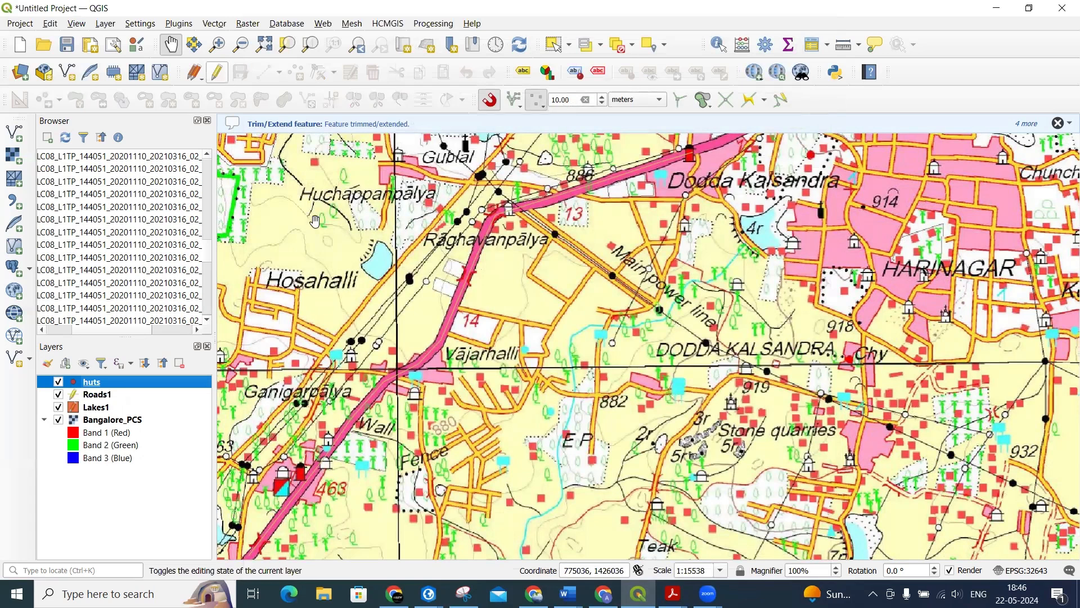
Make the huts layer editable and add points with ids 1 and 2 on the two red hut squares just west of E P.
click(217, 72)
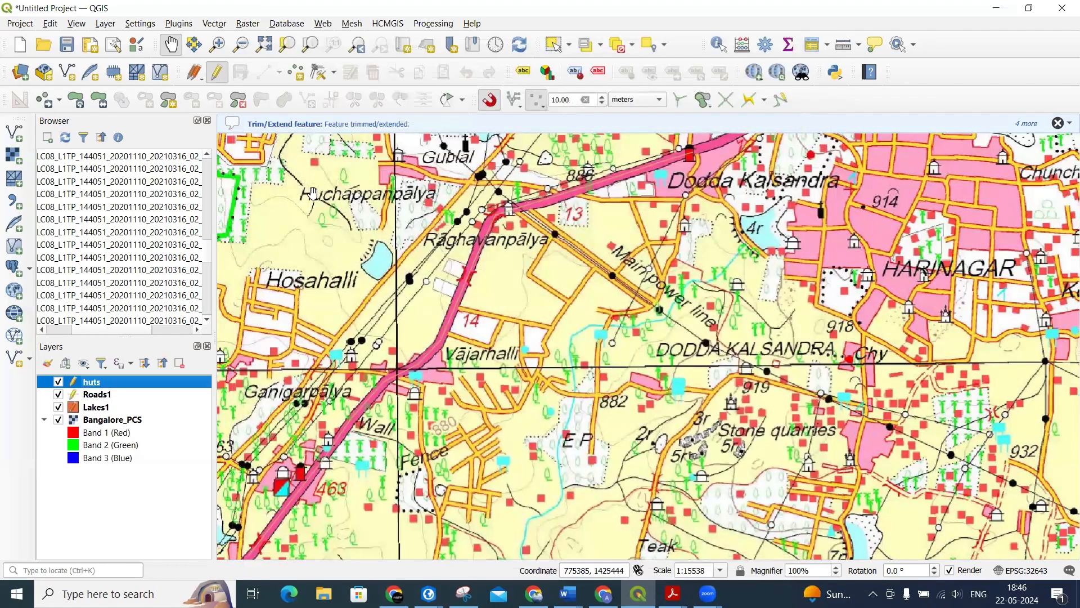
click(295, 73)
scroll(533, 454, up, 1)
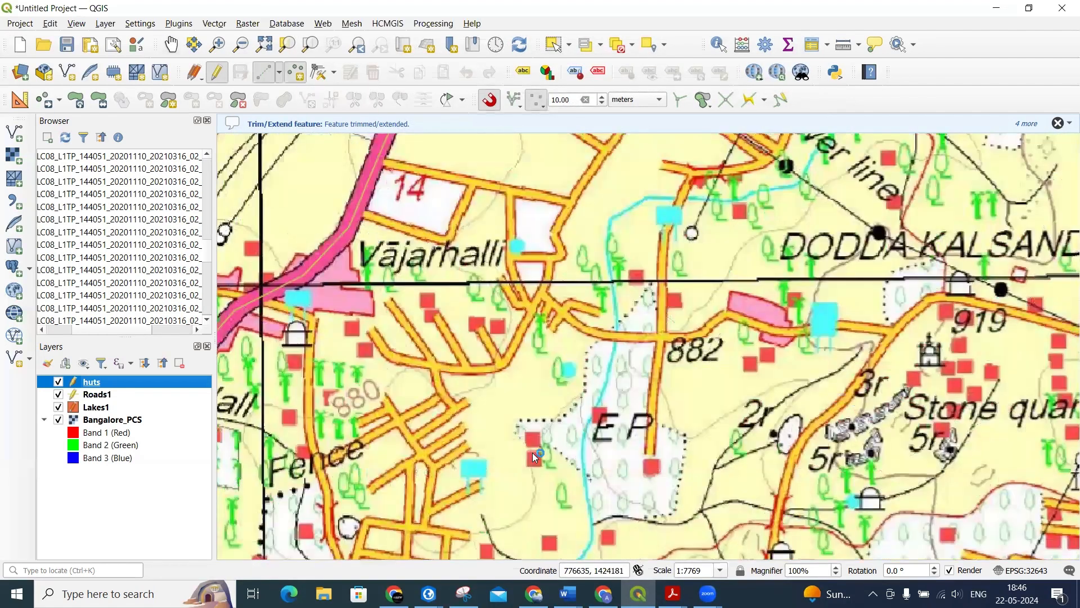
click(535, 461)
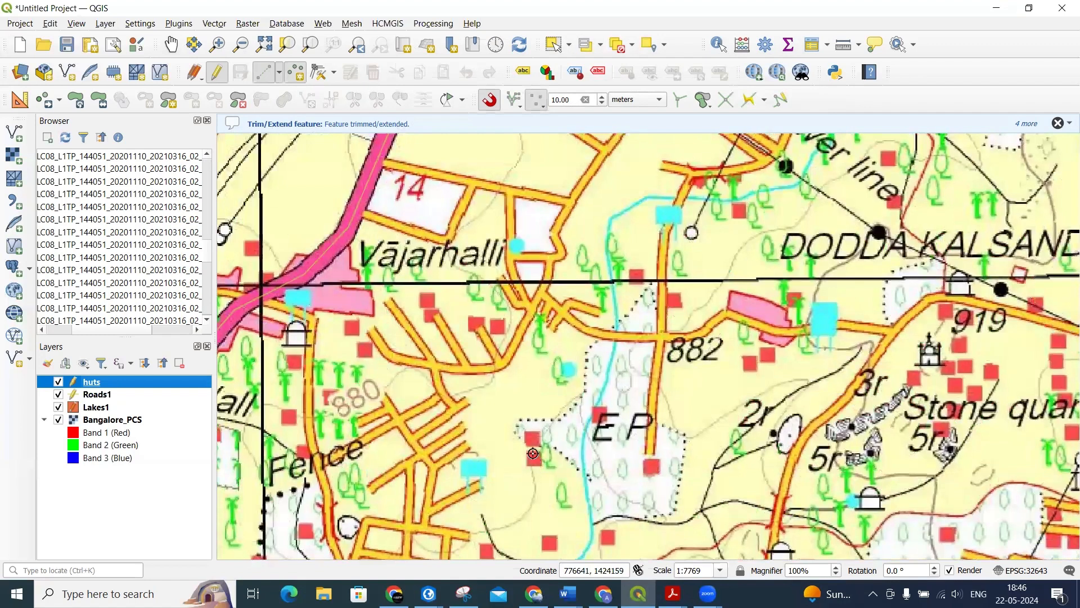
text(1)
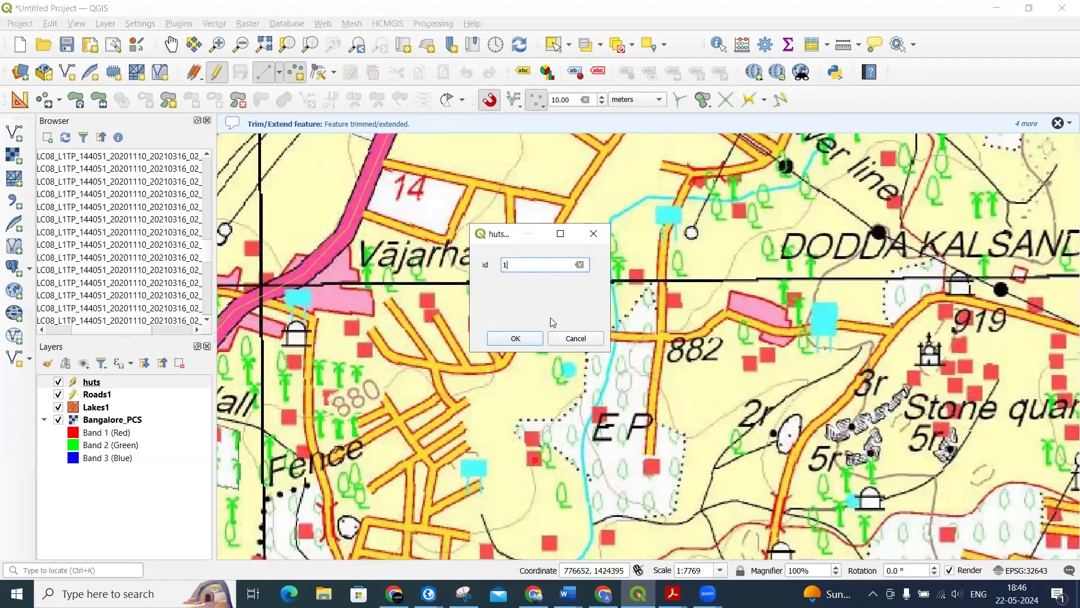
click(515, 338)
click(532, 438)
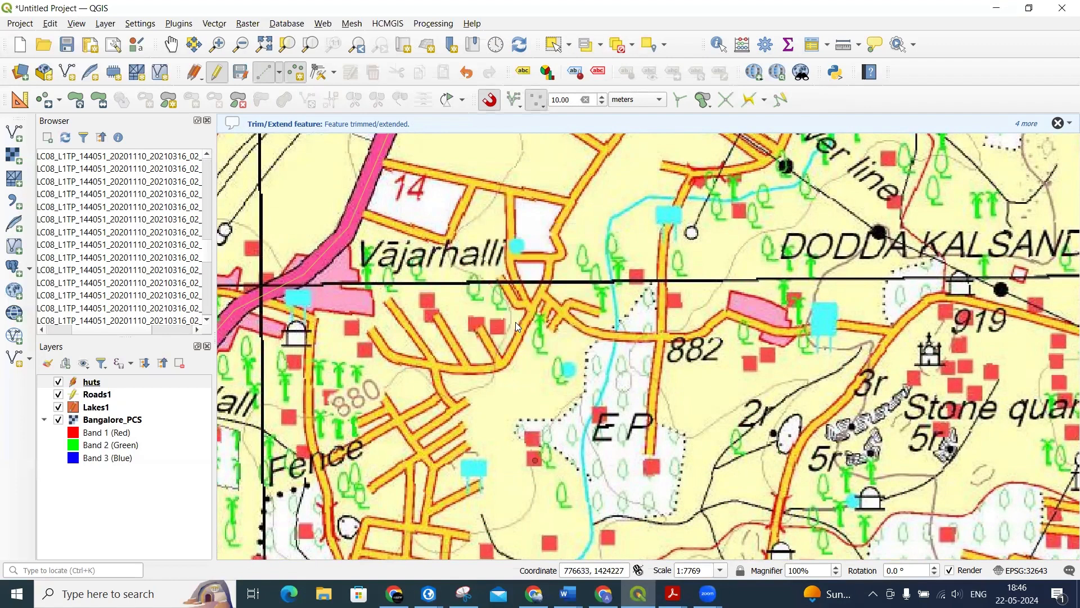
text(2)
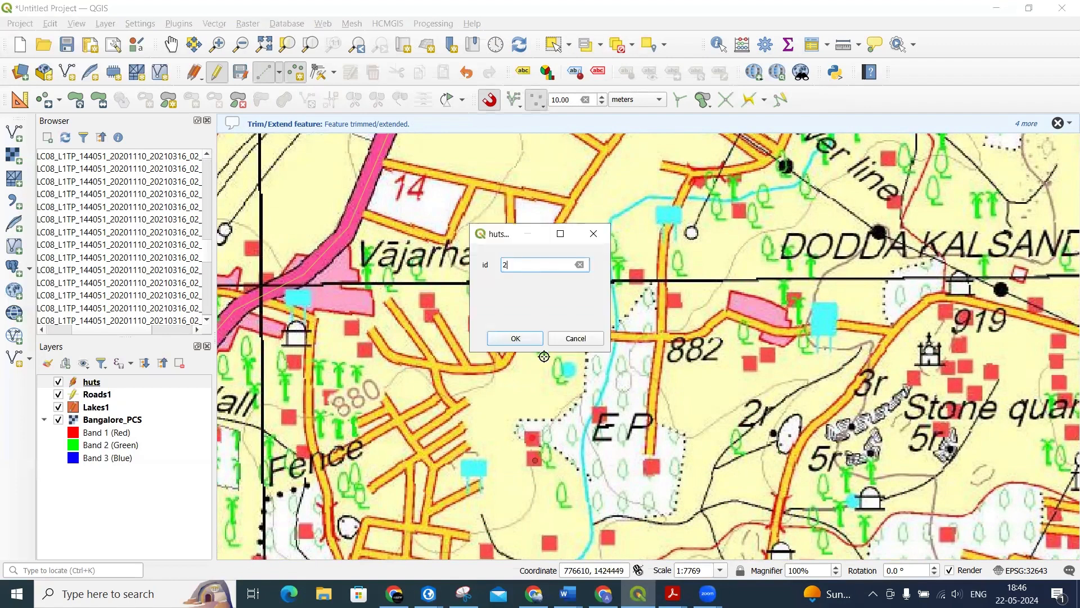
click(518, 339)
Add two hut points in the E P area with ids 3 and 4, the latter at the road's southern end.
click(618, 481)
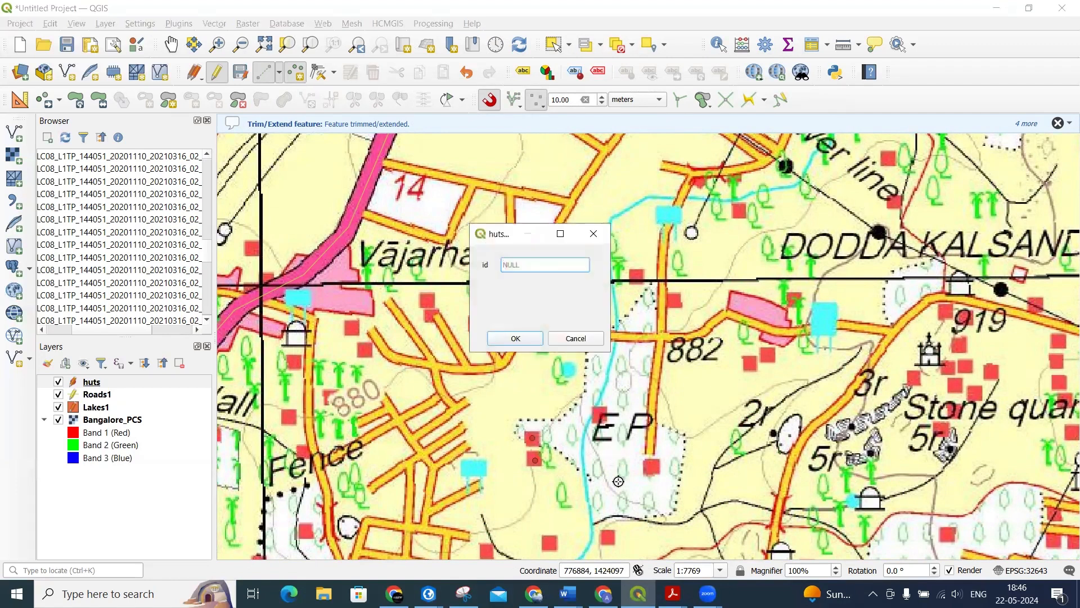
text(3)
click(515, 338)
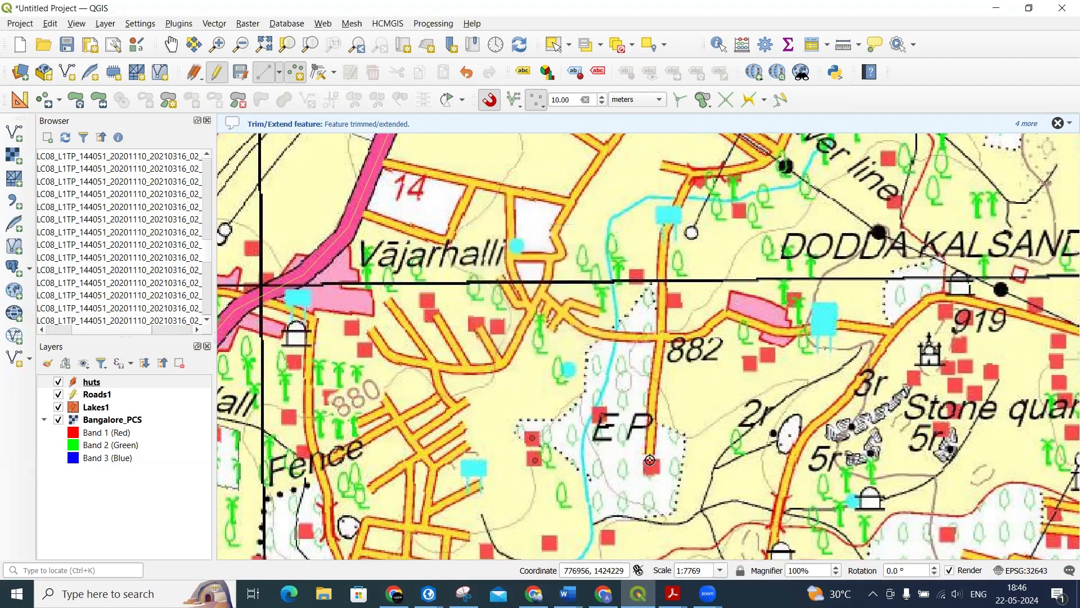
click(653, 466)
text(4)
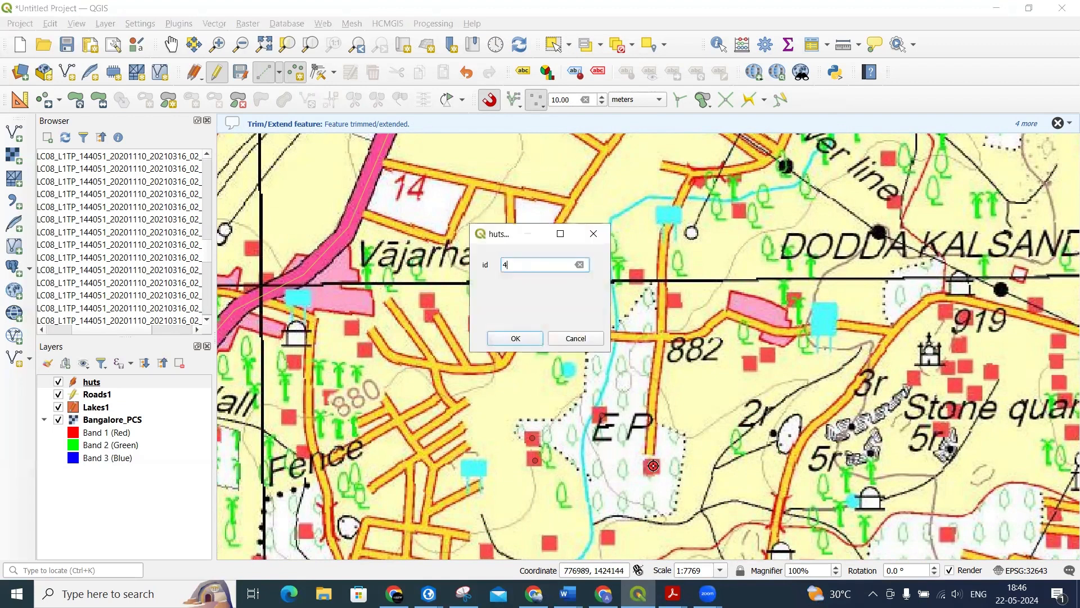
click(516, 338)
Add hut points north of E P near the 882 road, entering id 5, leaving one id empty, and entering id 6.
click(637, 275)
text(5)
click(516, 338)
click(671, 301)
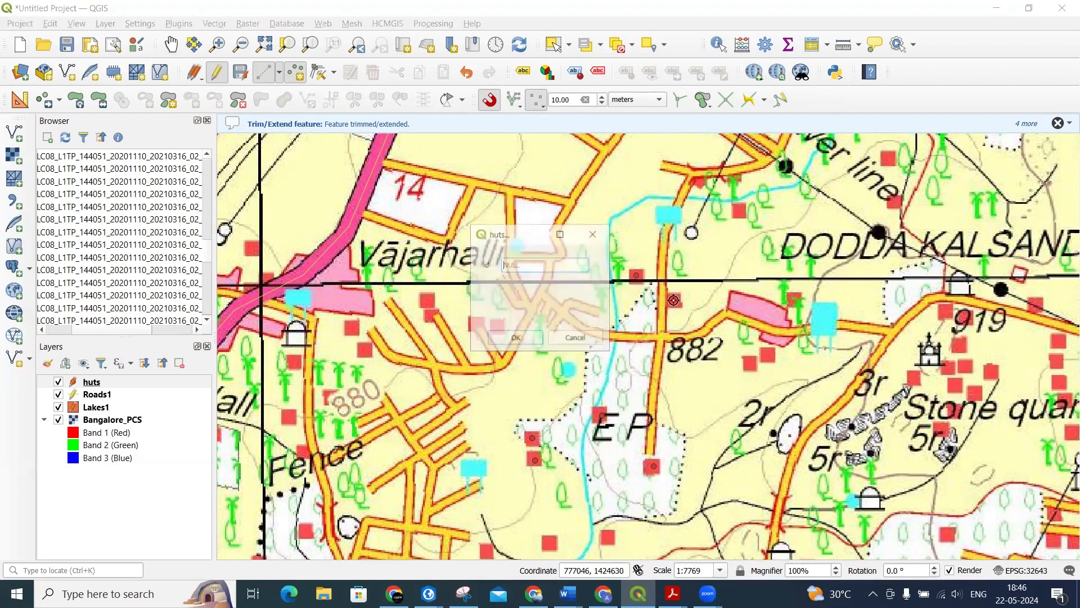
click(528, 338)
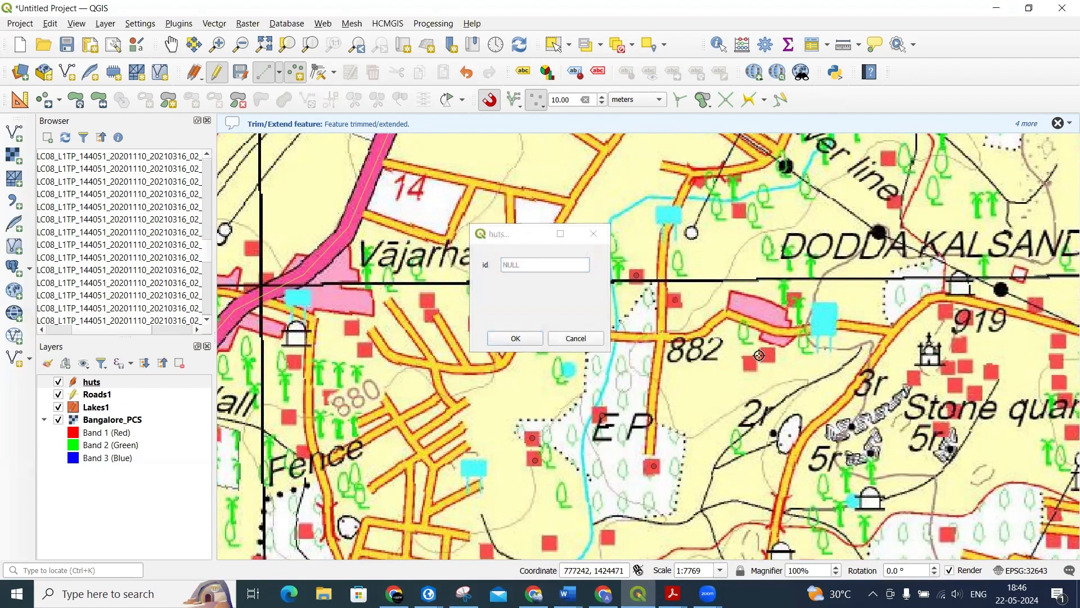
click(527, 263)
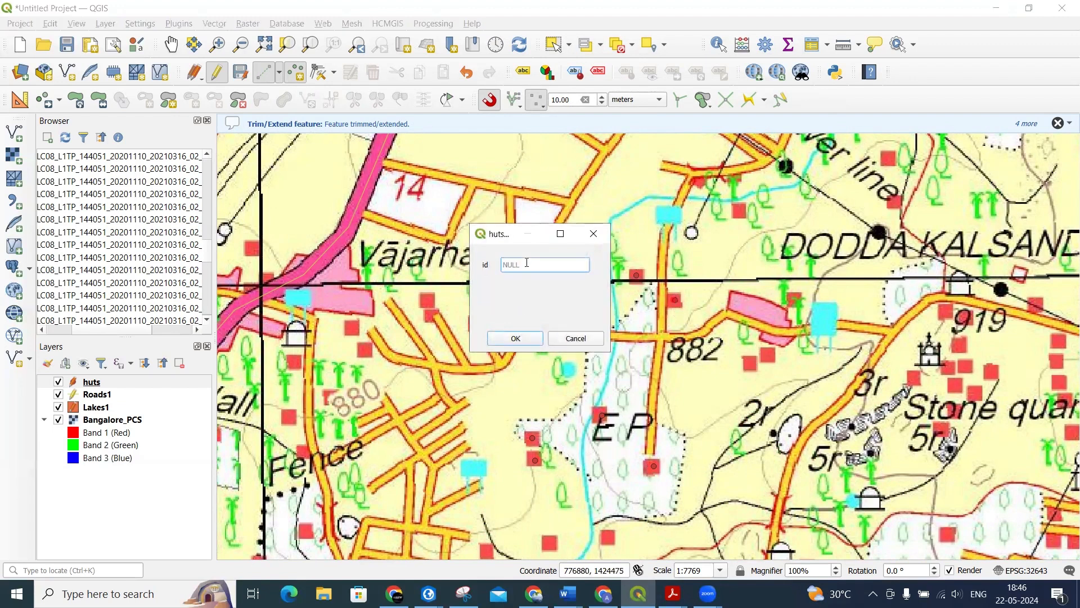
click(507, 341)
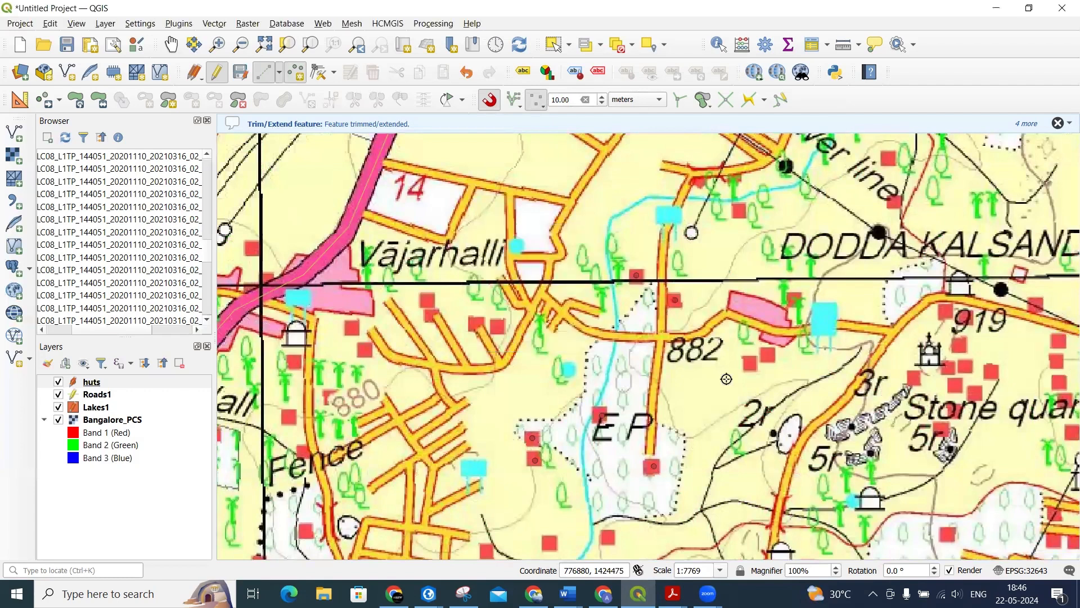
Add points with ids 7 and 8 on the two adjacent red hut squares east of the 882 label.
click(750, 364)
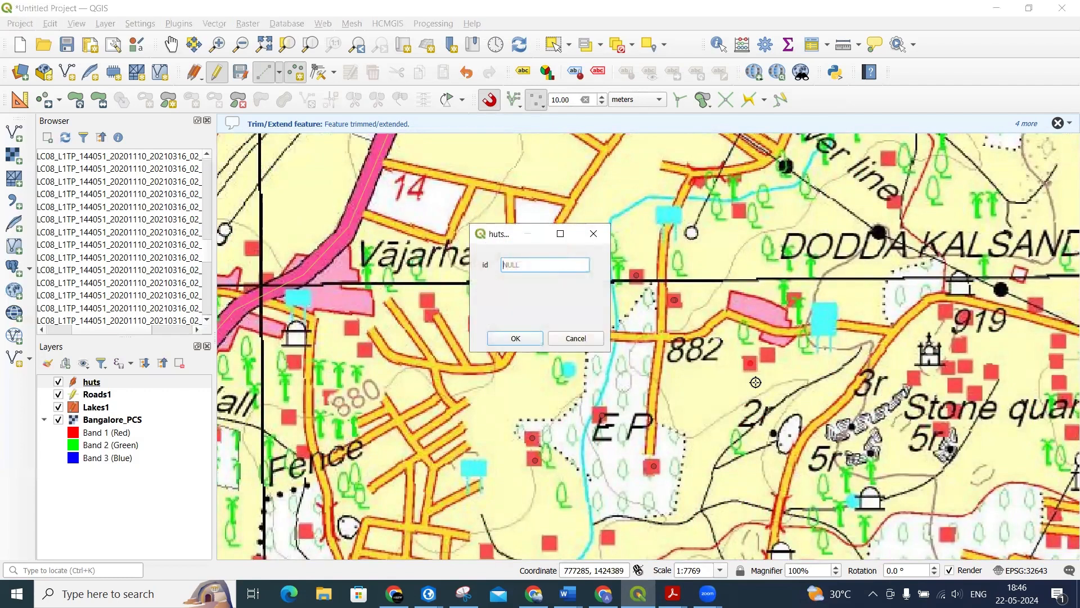
text(7)
click(534, 344)
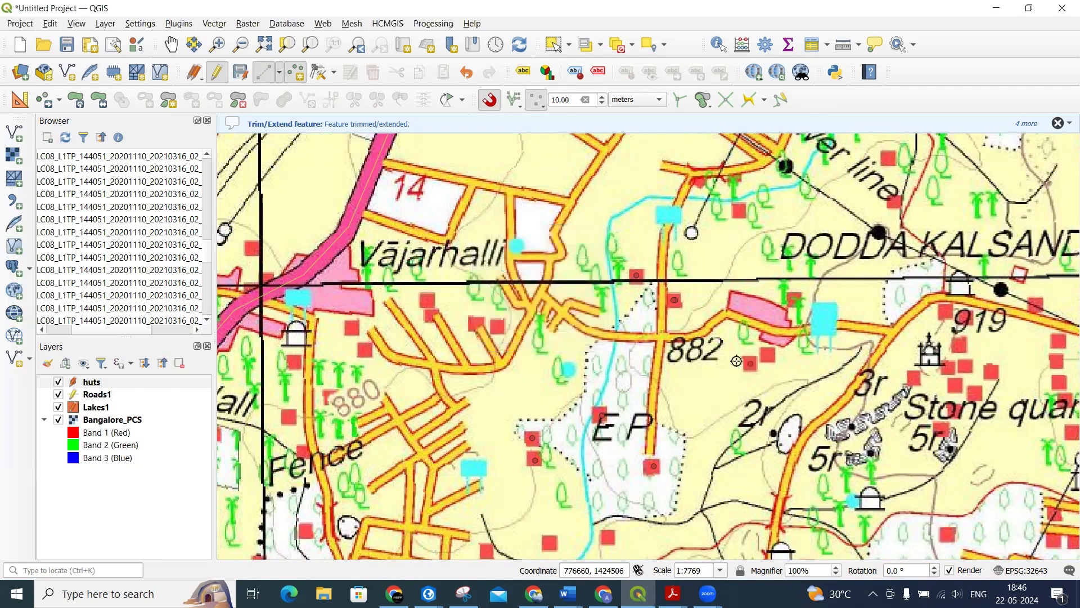
click(768, 355)
text(8)
click(534, 343)
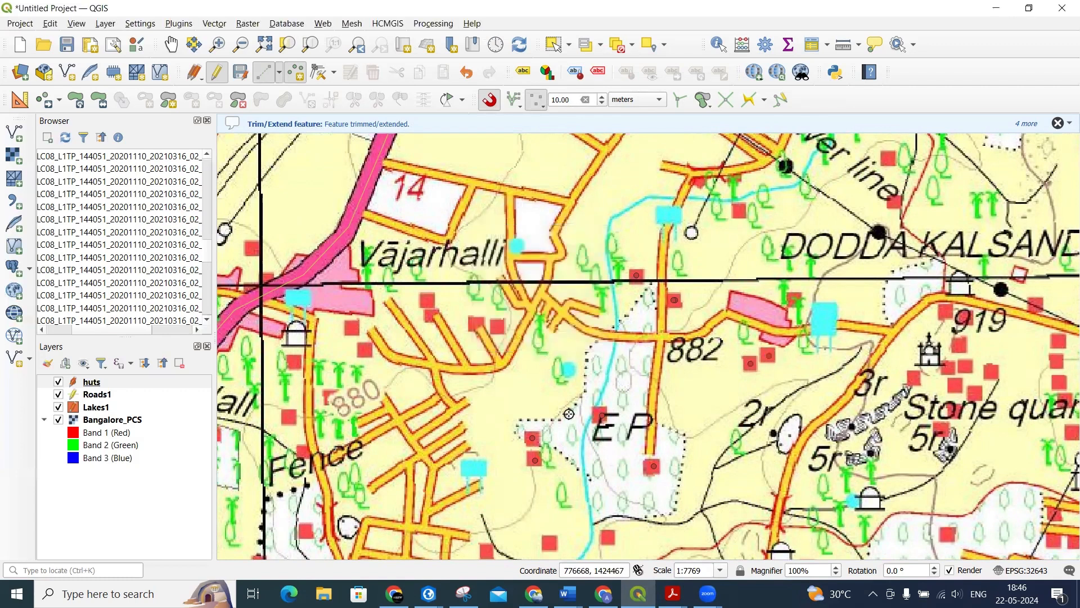
Add hut points with ids 9 and 10 on the two red squares south-west of E P, and save the huts layer edits.
click(606, 536)
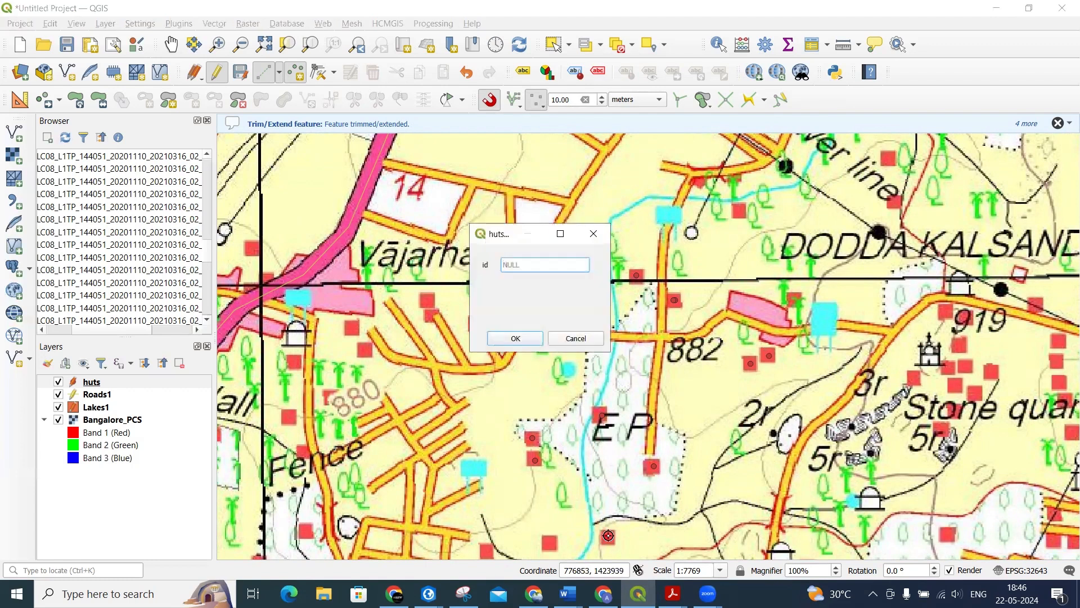
text(9)
click(520, 340)
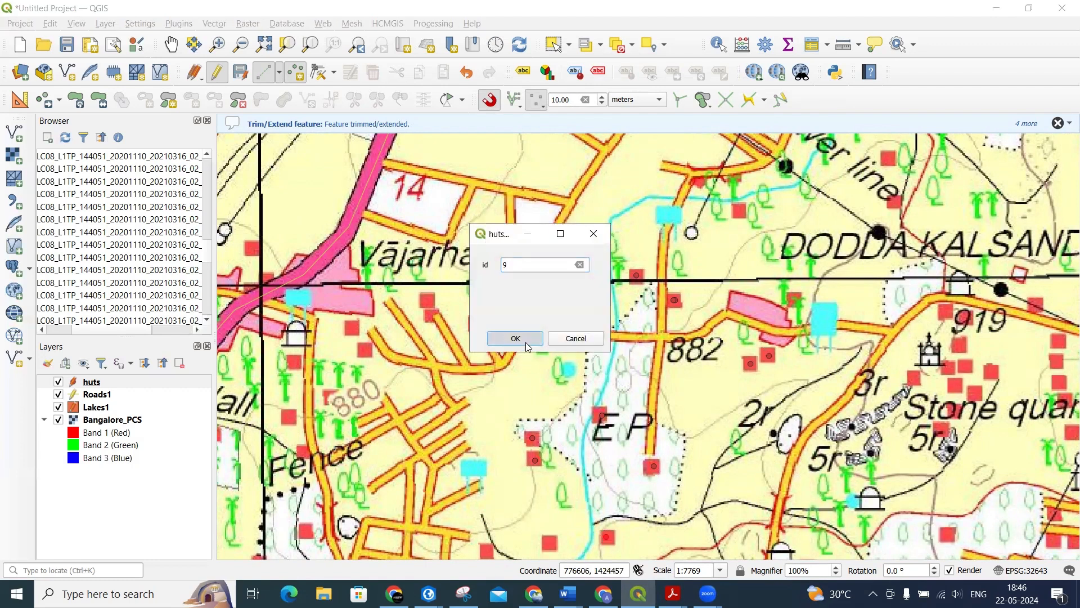
click(563, 540)
text(10)
click(510, 340)
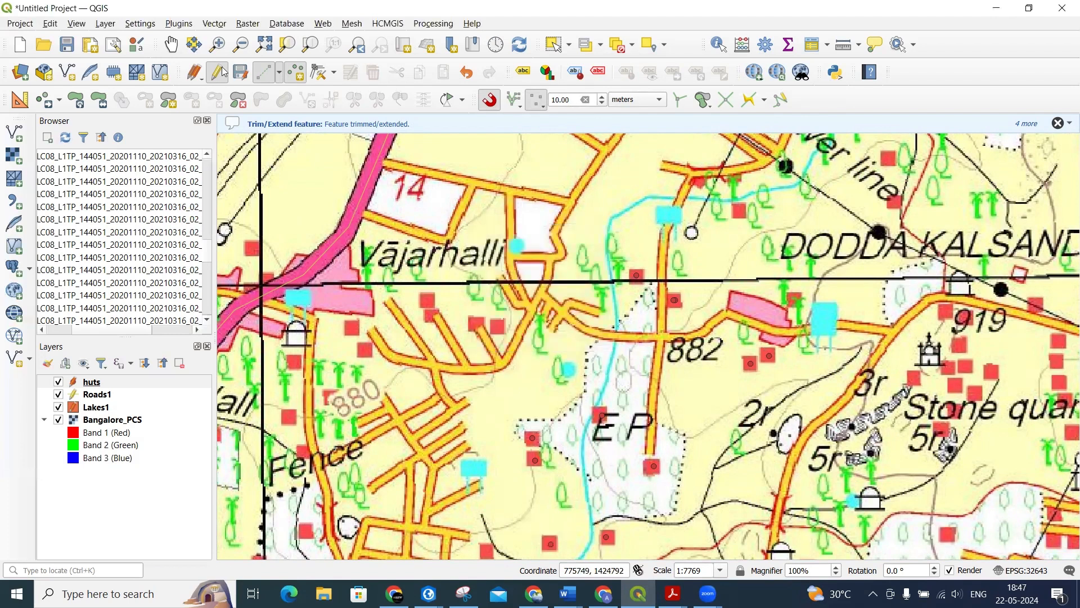
click(241, 73)
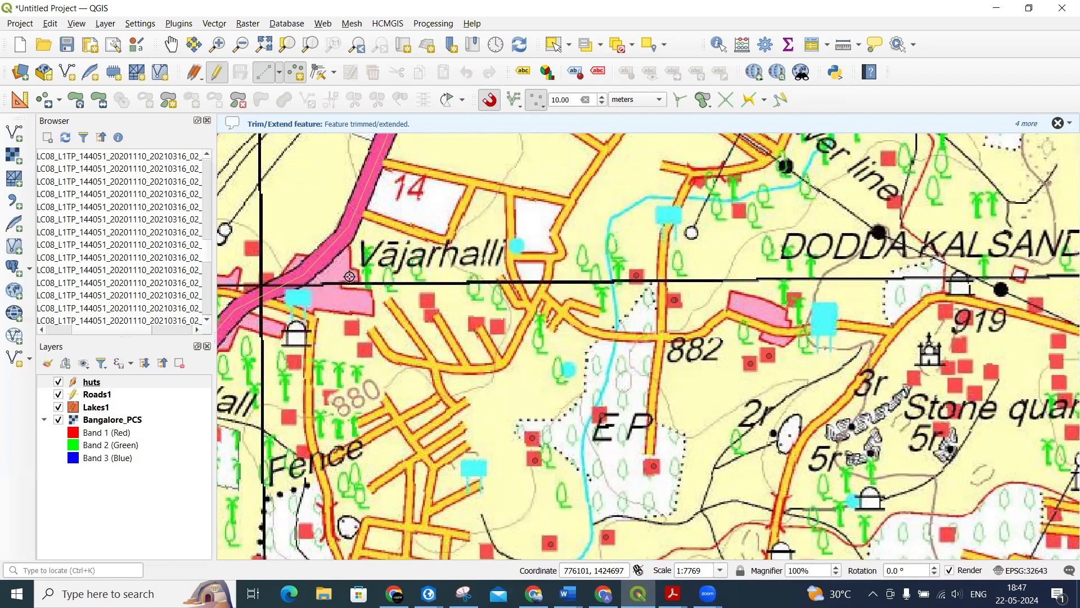
From the huts attribute table, set up a new field named longitude of type Decimal number (real) in the field calculator.
right_click(94, 385)
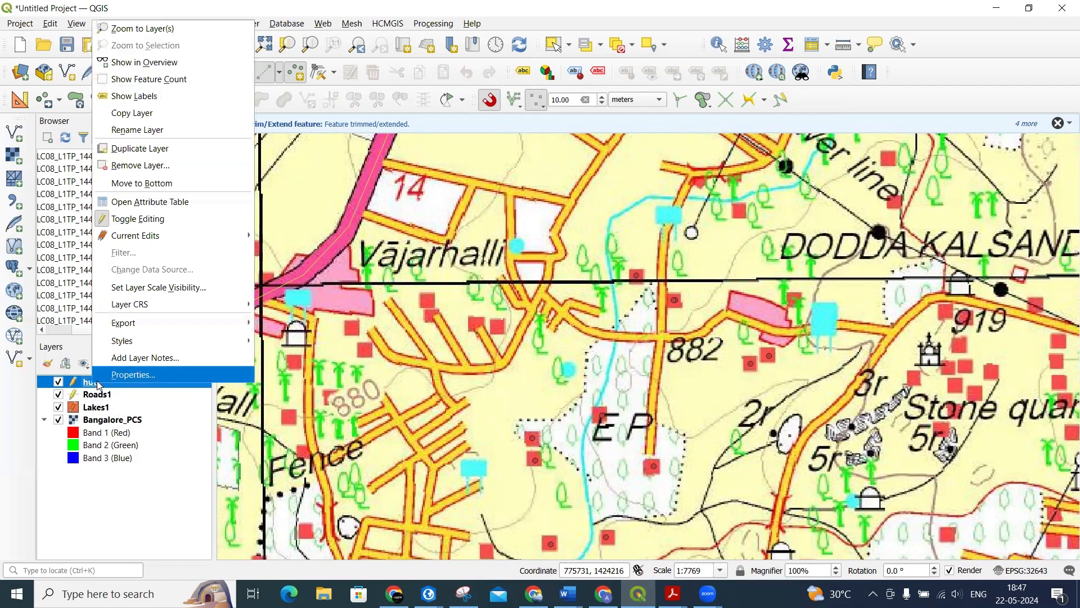
click(163, 202)
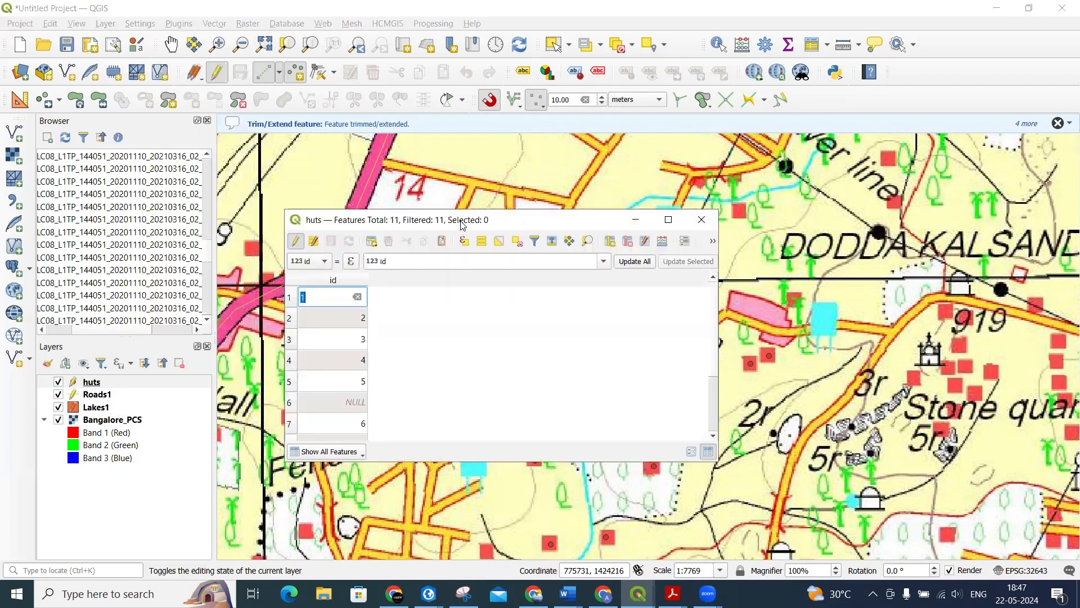
click(430, 325)
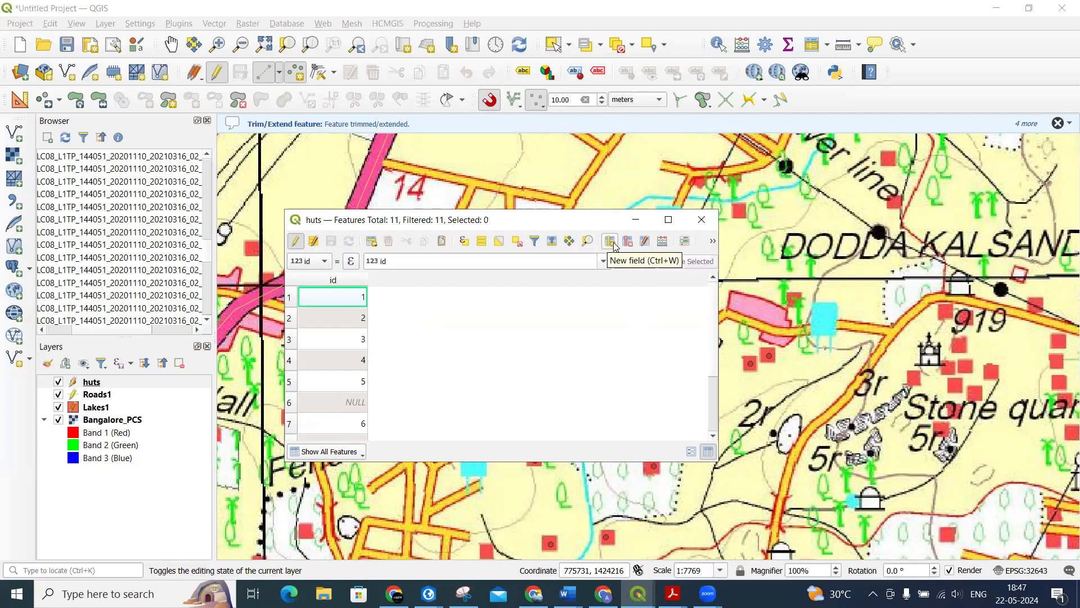
click(661, 245)
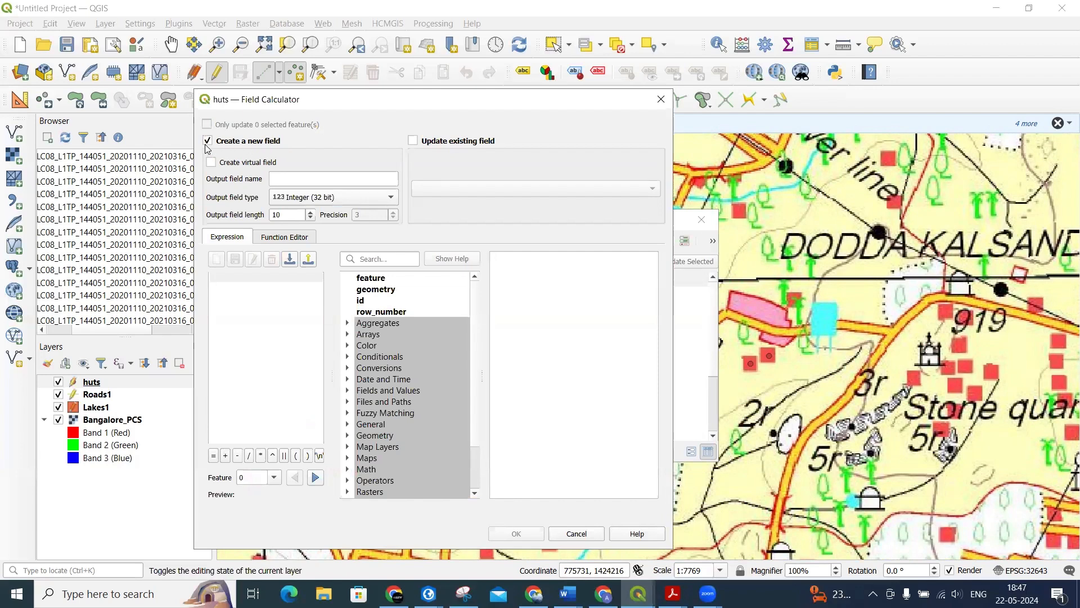
click(307, 175)
text(longitude)
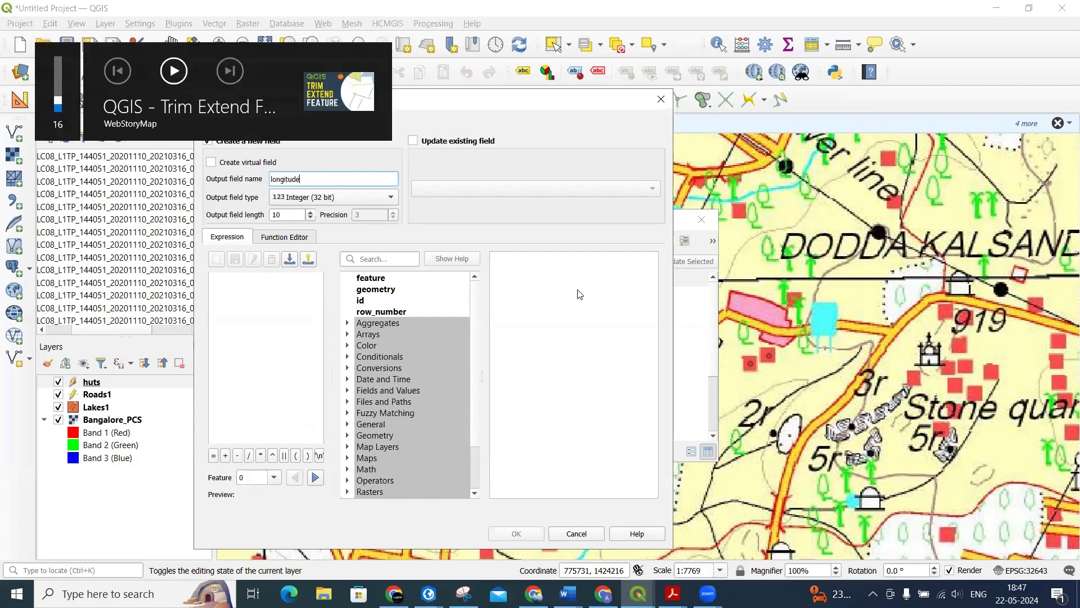
click(311, 202)
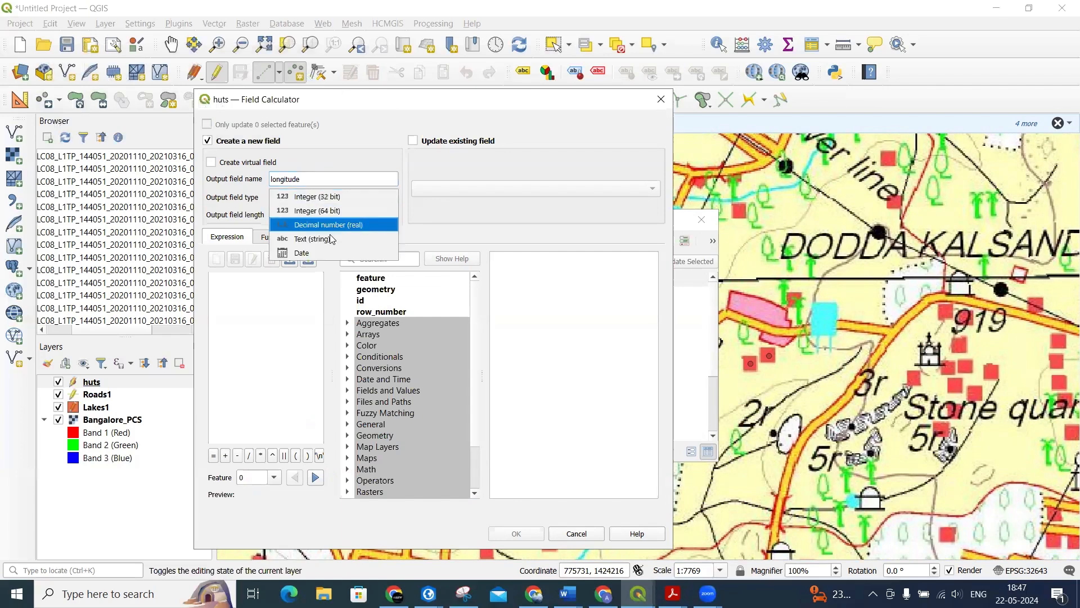
click(307, 224)
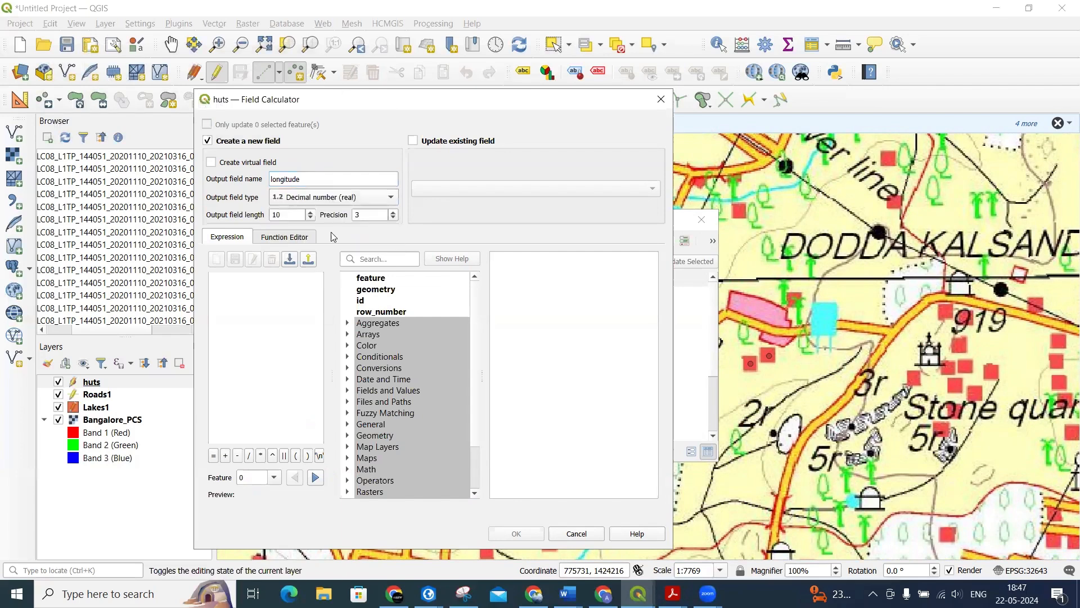
Calculate the new longitude field of the huts layer with the geometry expression $x.
click(349, 437)
scroll(349, 439, down, 15)
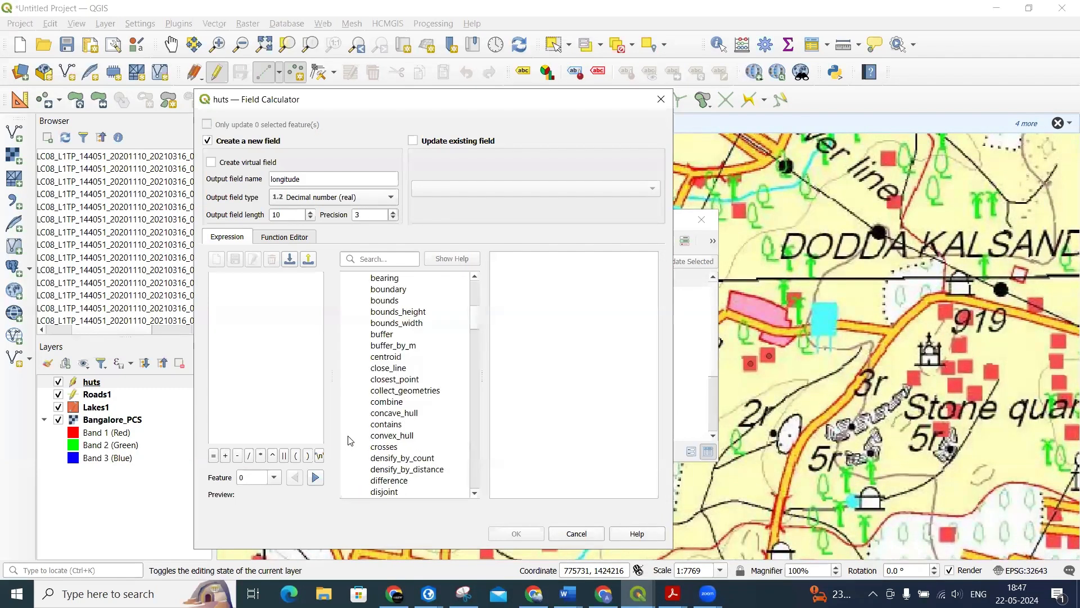
scroll(350, 440, down, 15)
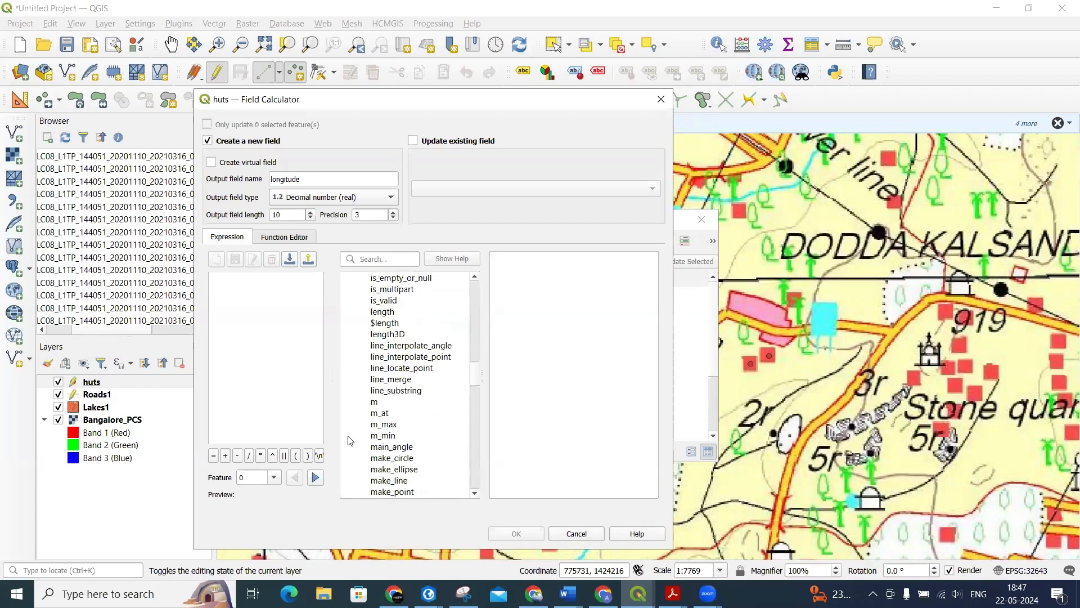
scroll(350, 440, down, 5)
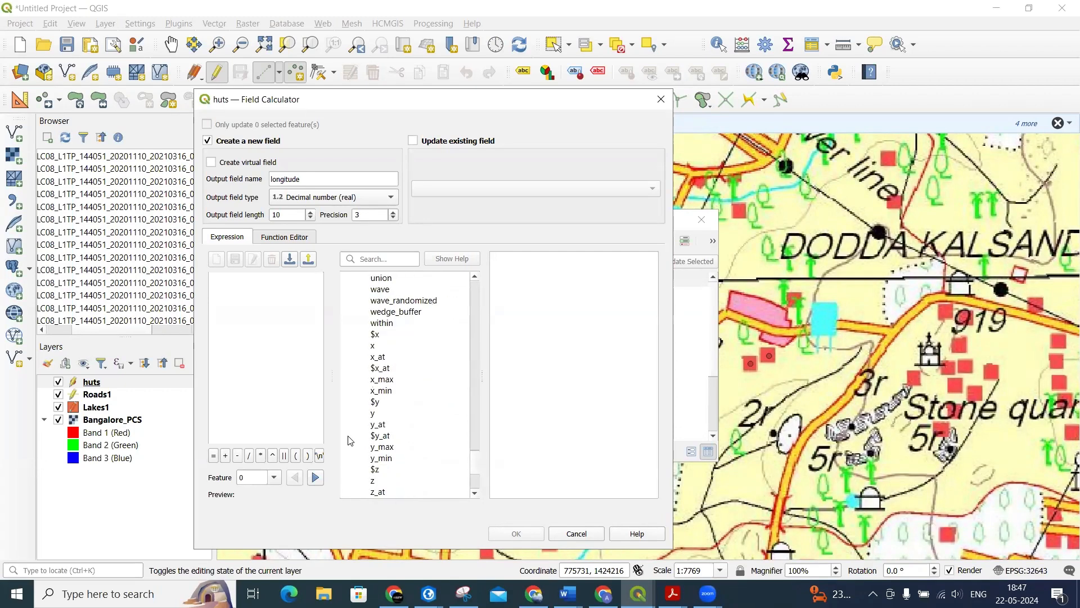
double_click(376, 335)
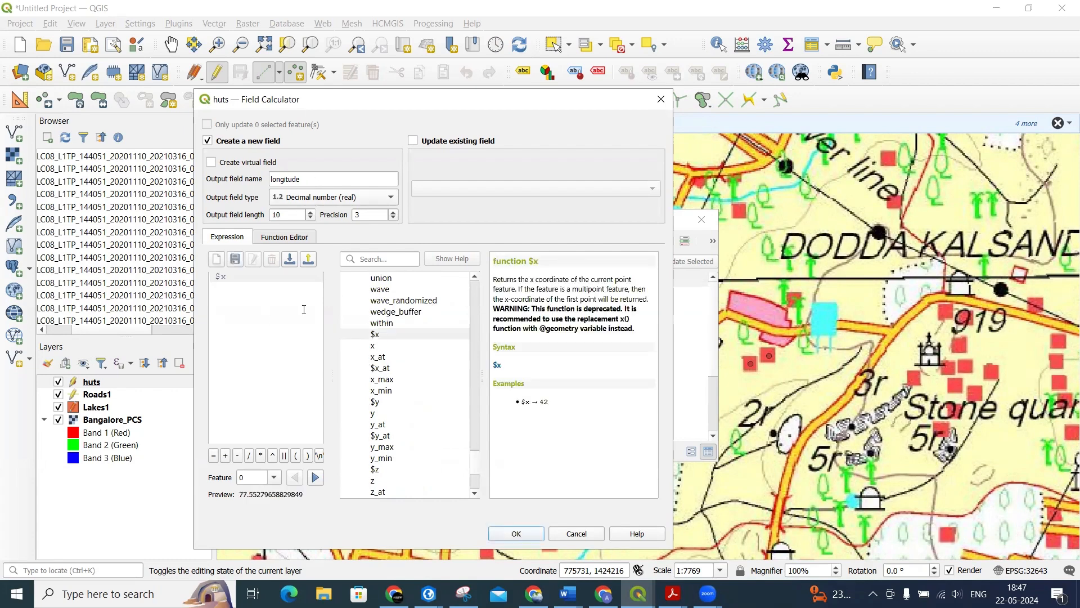
click(517, 535)
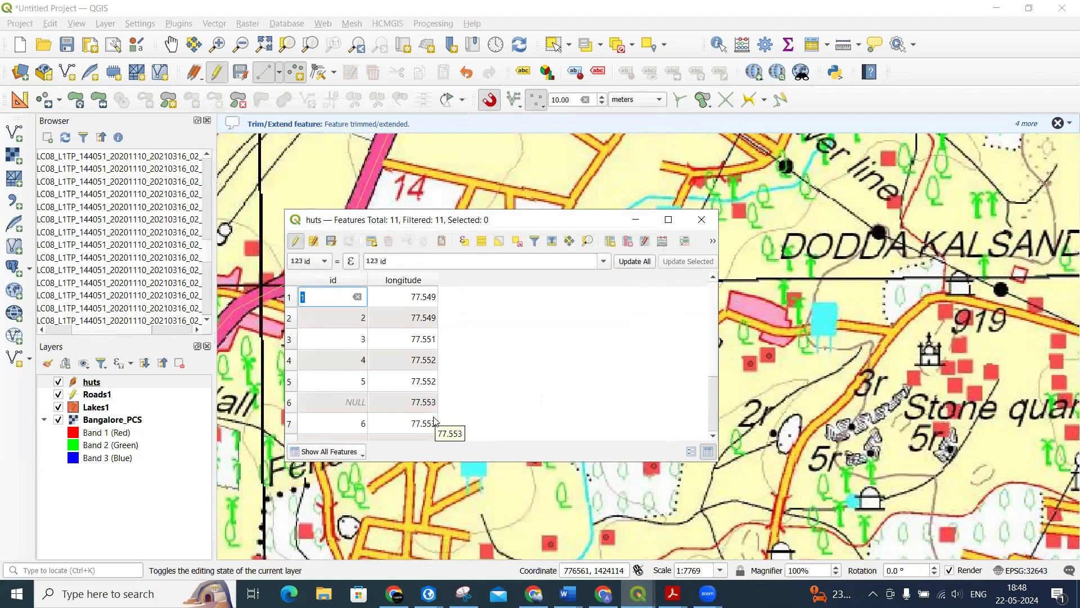
Add a field named latitude of type Decimal number (real) to the huts attribute table.
click(611, 242)
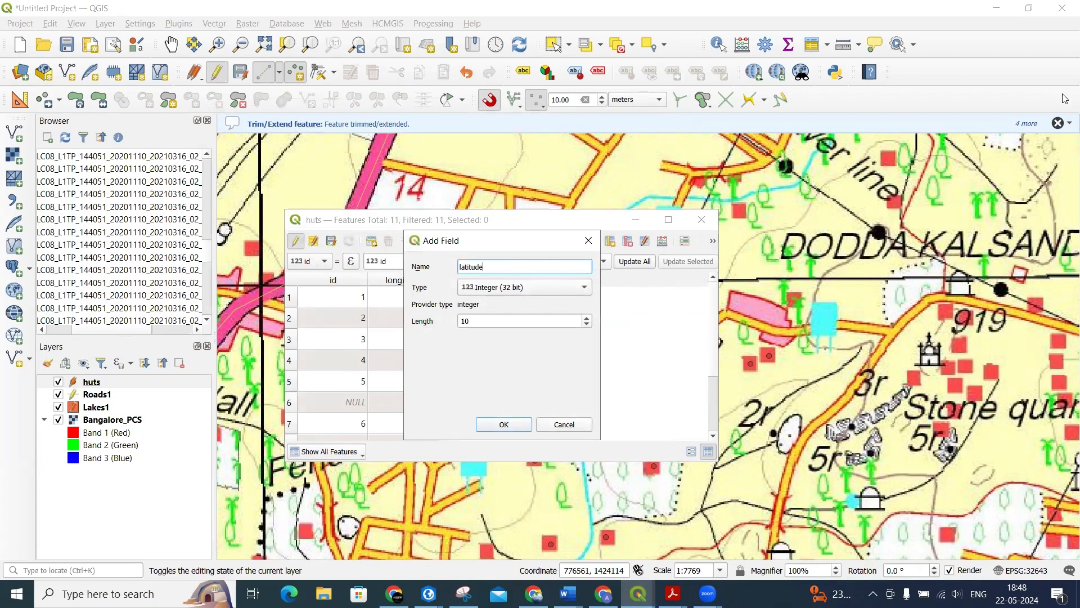
click(572, 286)
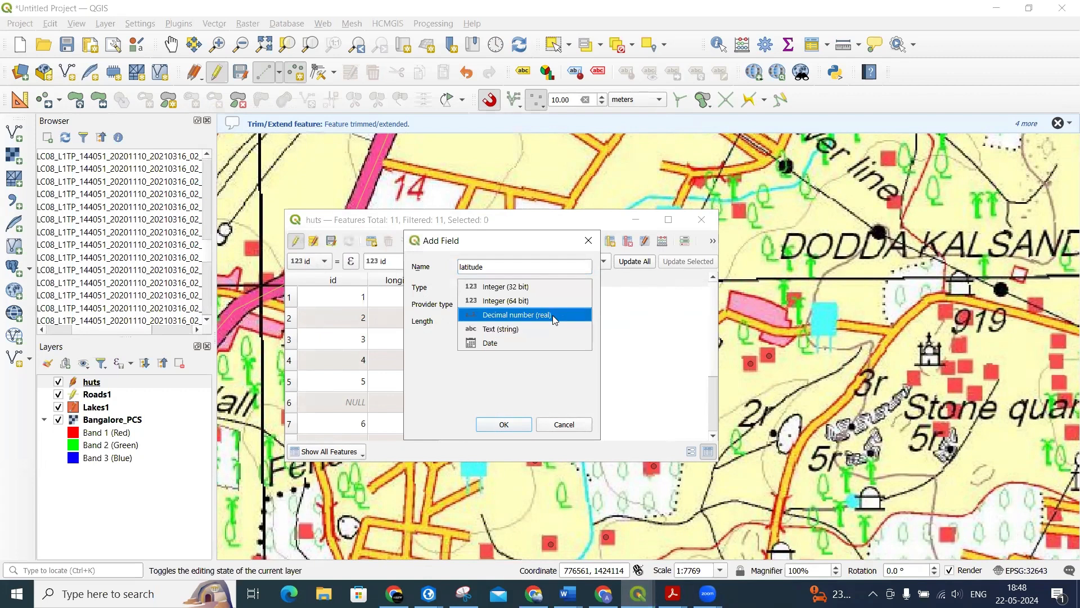
click(552, 314)
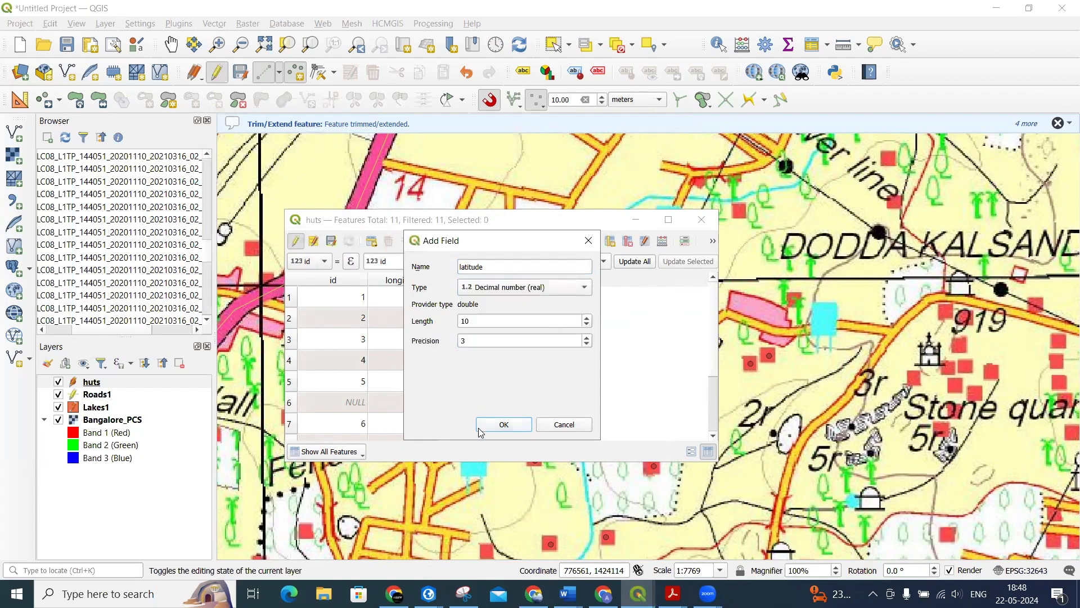
click(499, 426)
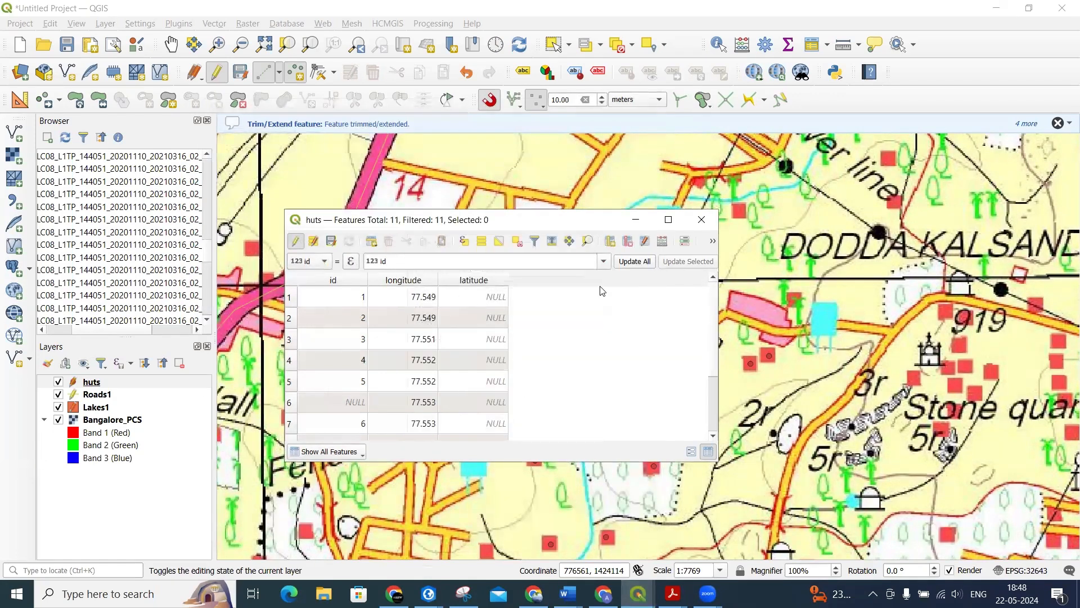
Update the existing latitude field of huts with the geometry expression $y in the field calculator, and close the attribute table.
click(664, 243)
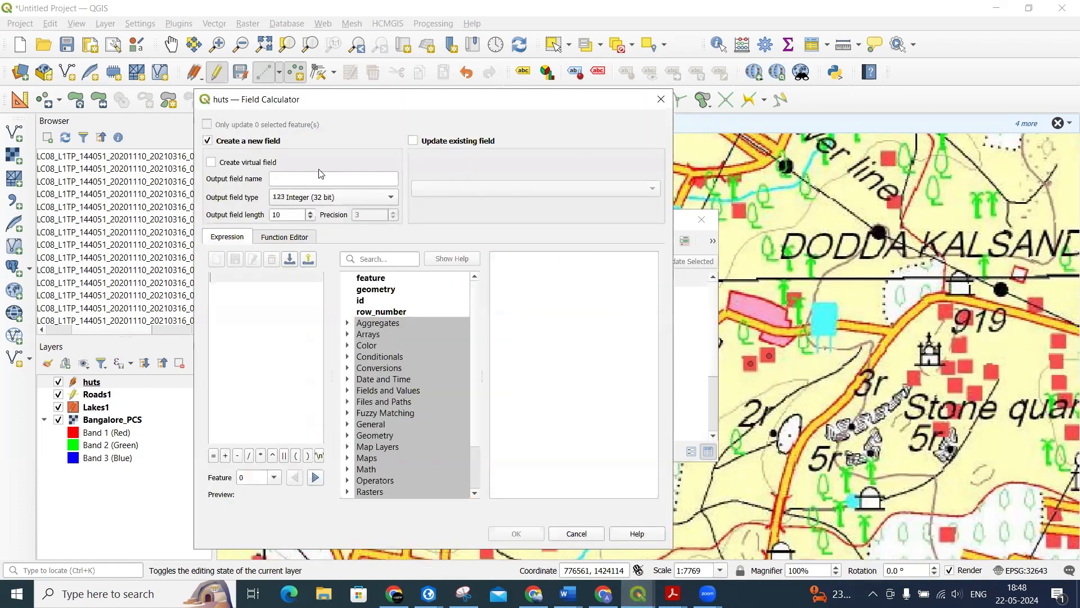
click(208, 141)
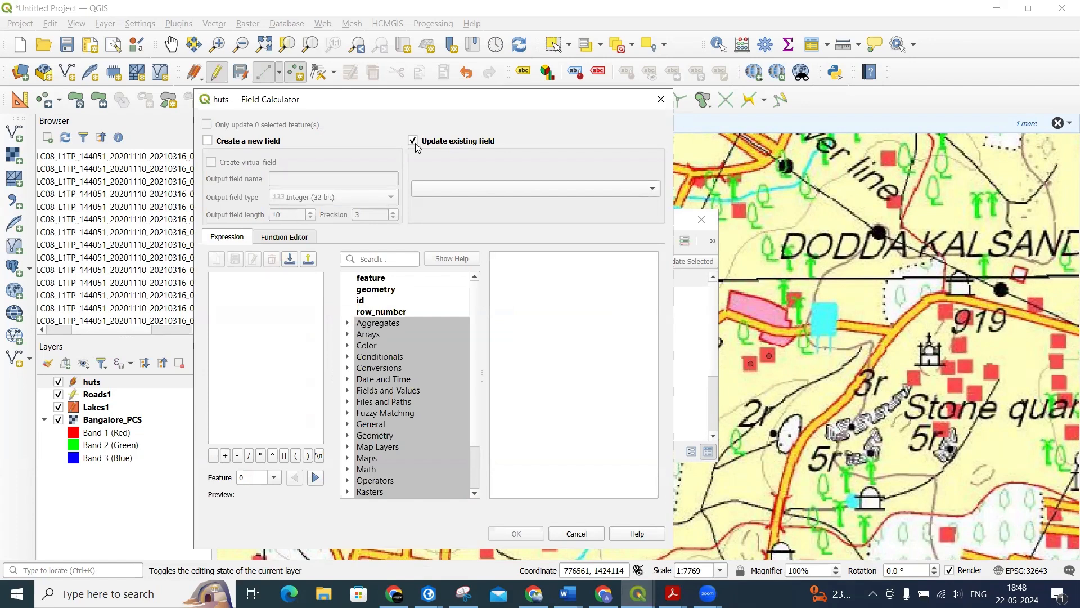
click(511, 188)
click(513, 218)
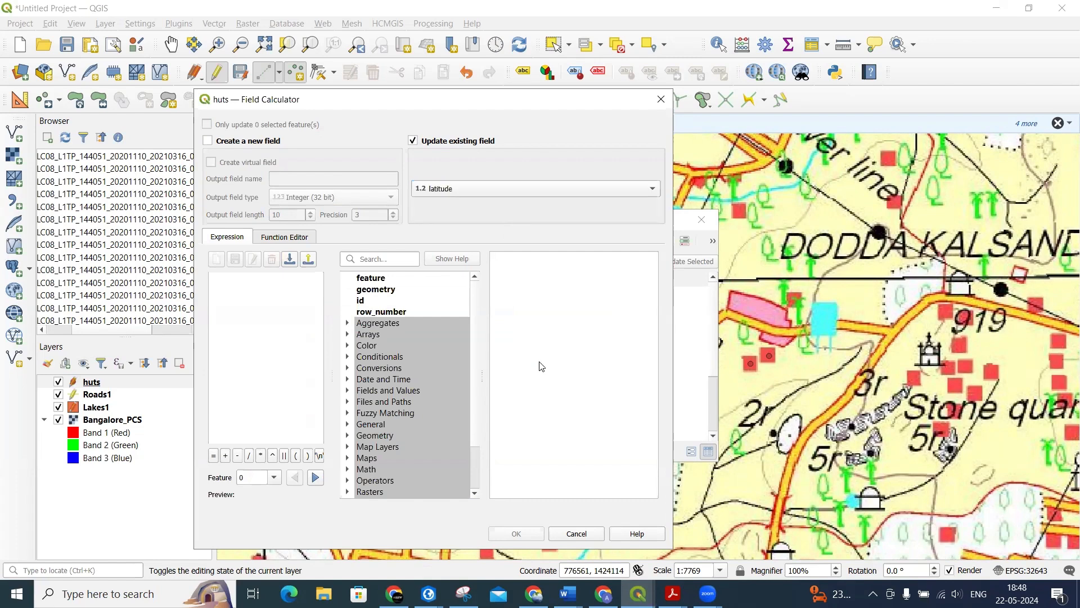
click(361, 441)
scroll(354, 443, down, 13)
scroll(352, 442, down, 15)
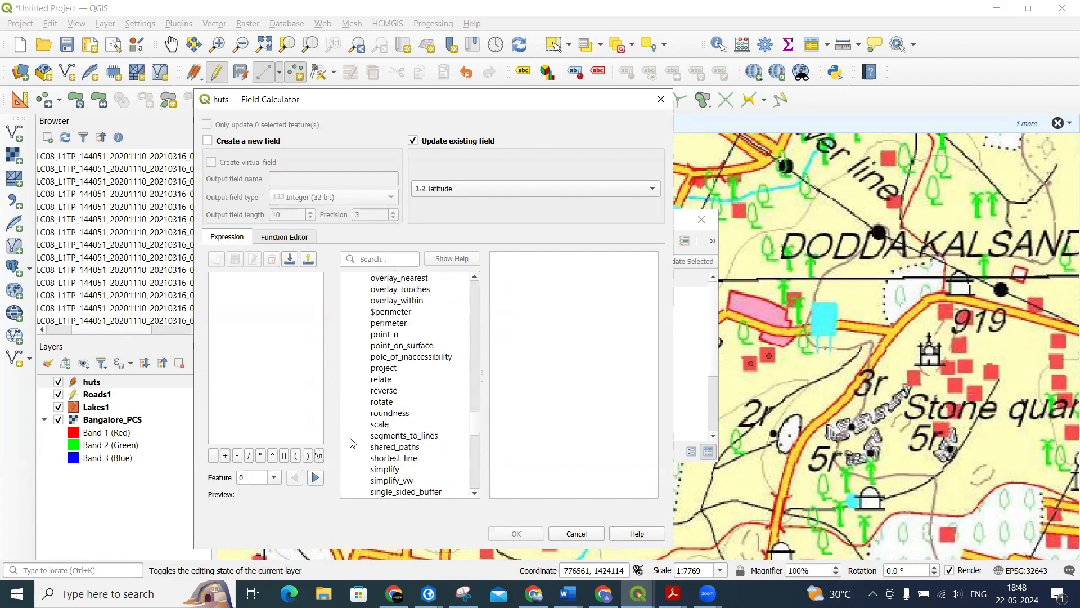
scroll(352, 442, down, 9)
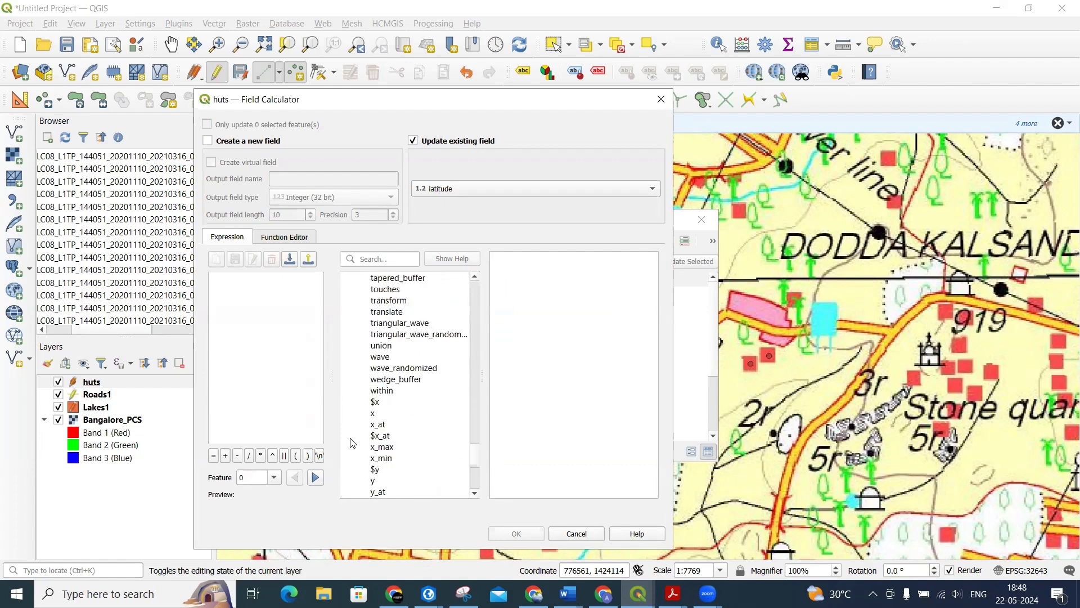
double_click(375, 472)
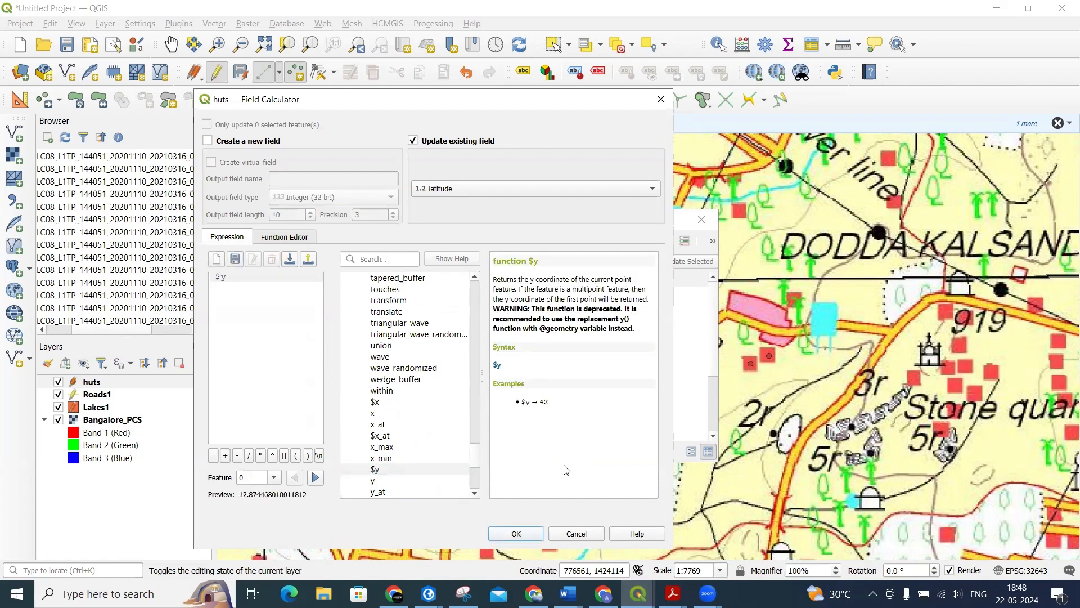
click(516, 533)
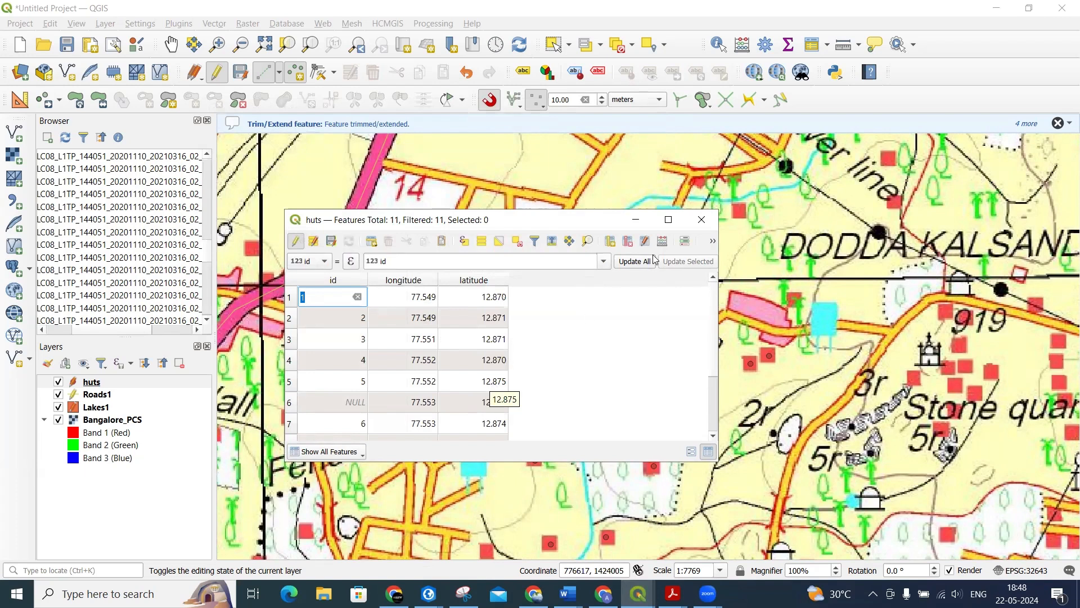
click(701, 219)
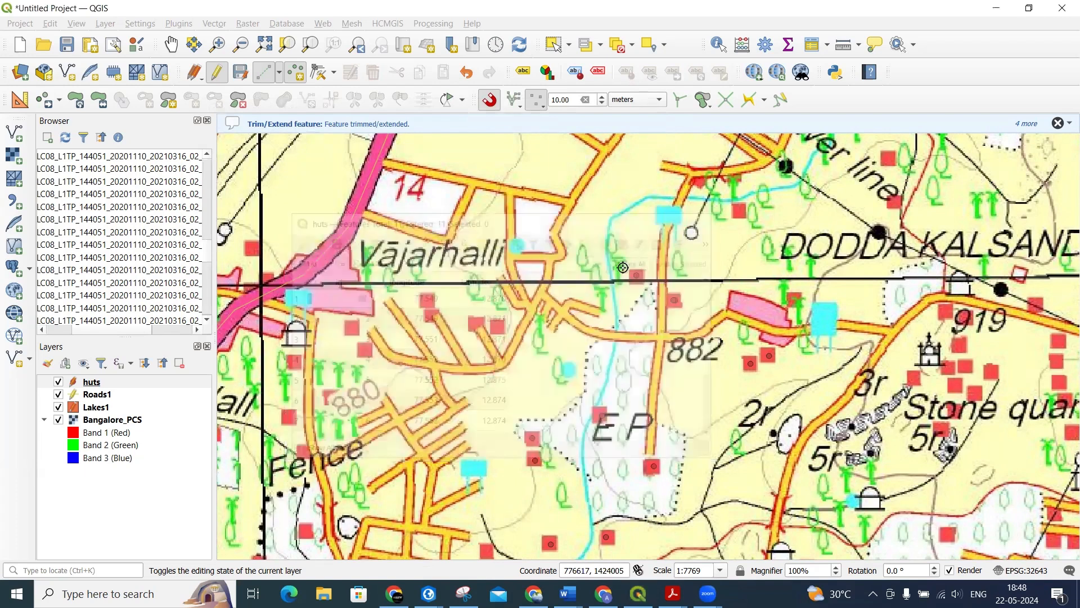
From the Roads1 attribute table, set the field calculator to update the existing Length_m field.
click(110, 396)
right_click(110, 397)
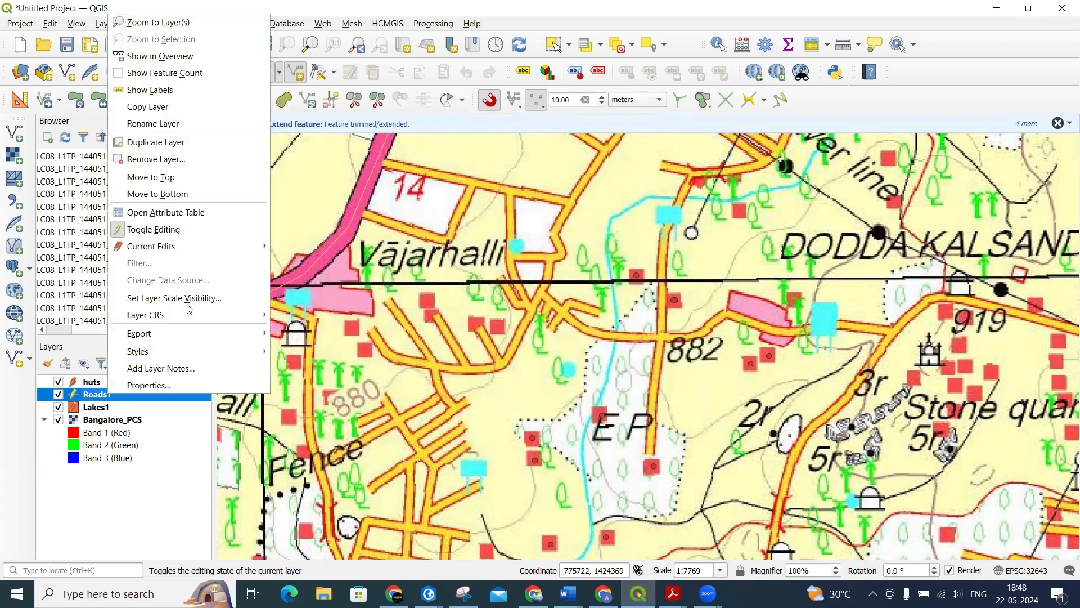
click(232, 213)
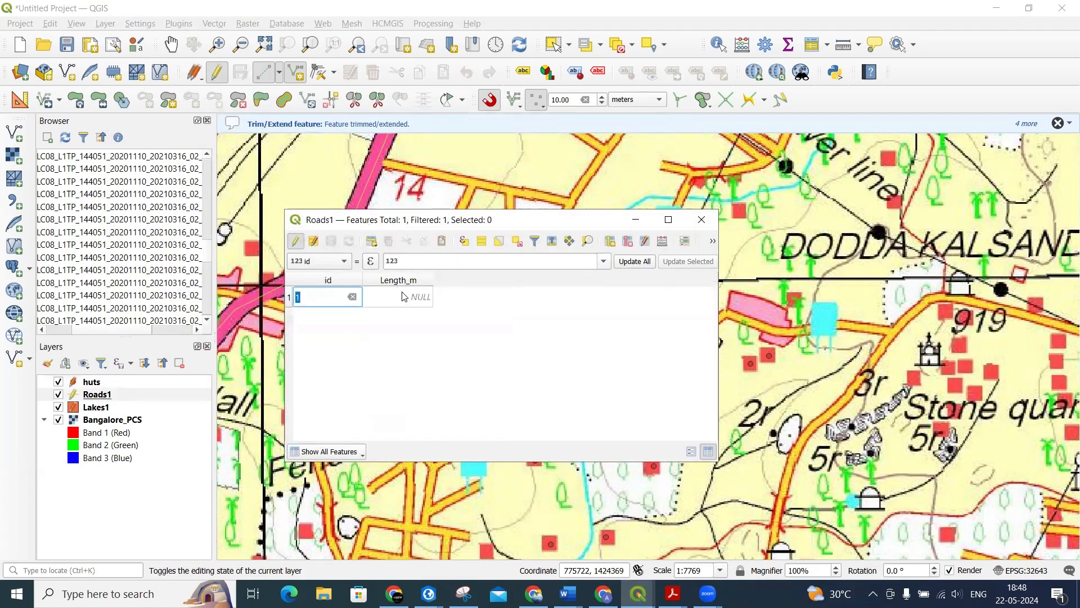
click(653, 247)
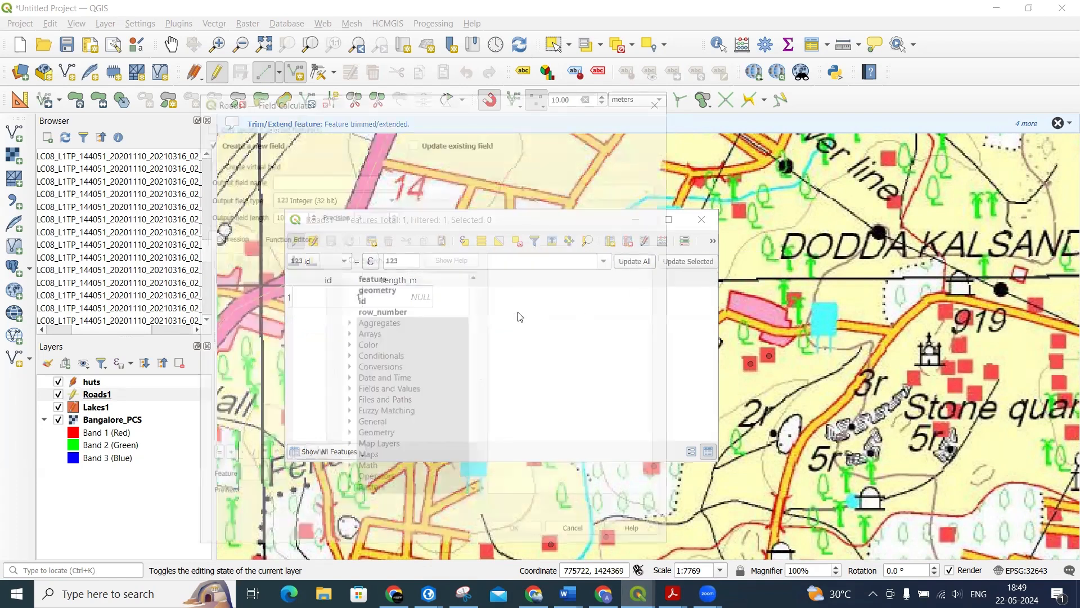
click(412, 140)
click(534, 188)
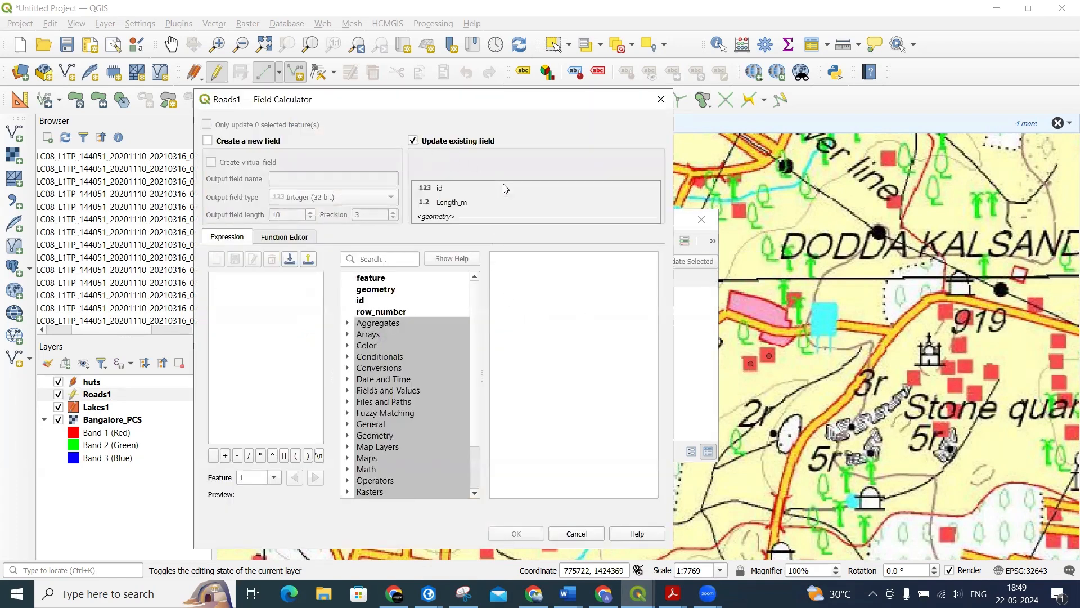
click(506, 202)
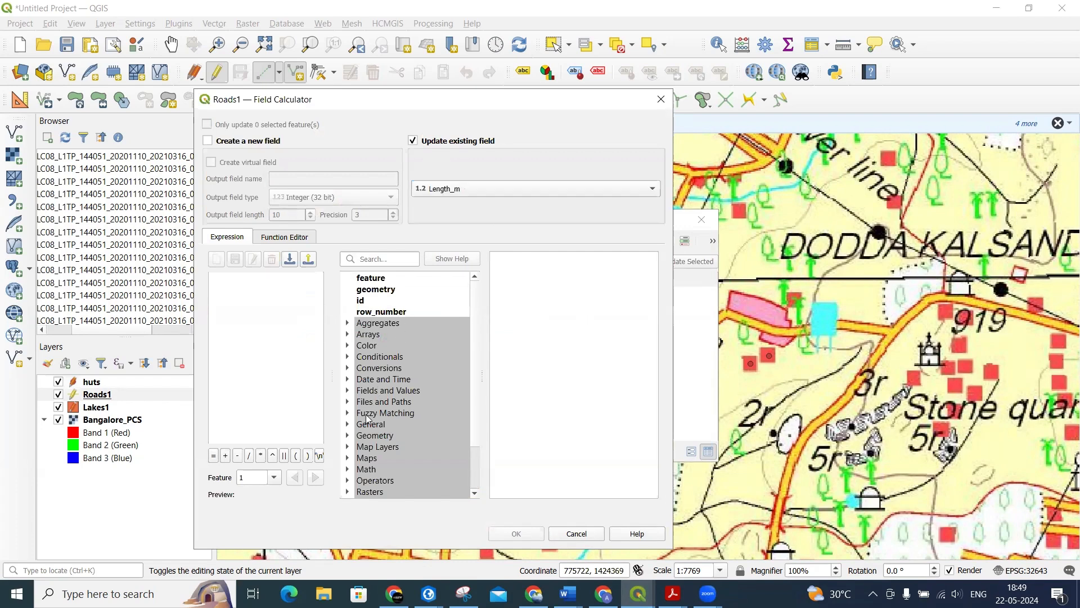
Fill the Length_m field with the geometry expression $length and close the Roads1 attribute table.
click(348, 436)
scroll(349, 439, down, 8)
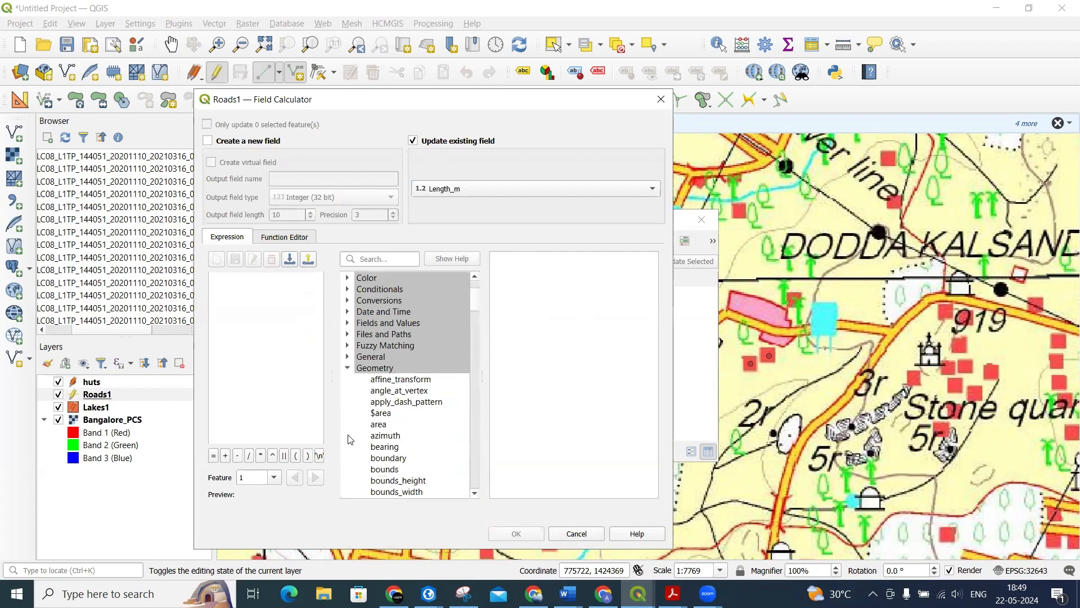
scroll(349, 439, down, 4)
scroll(349, 439, down, 9)
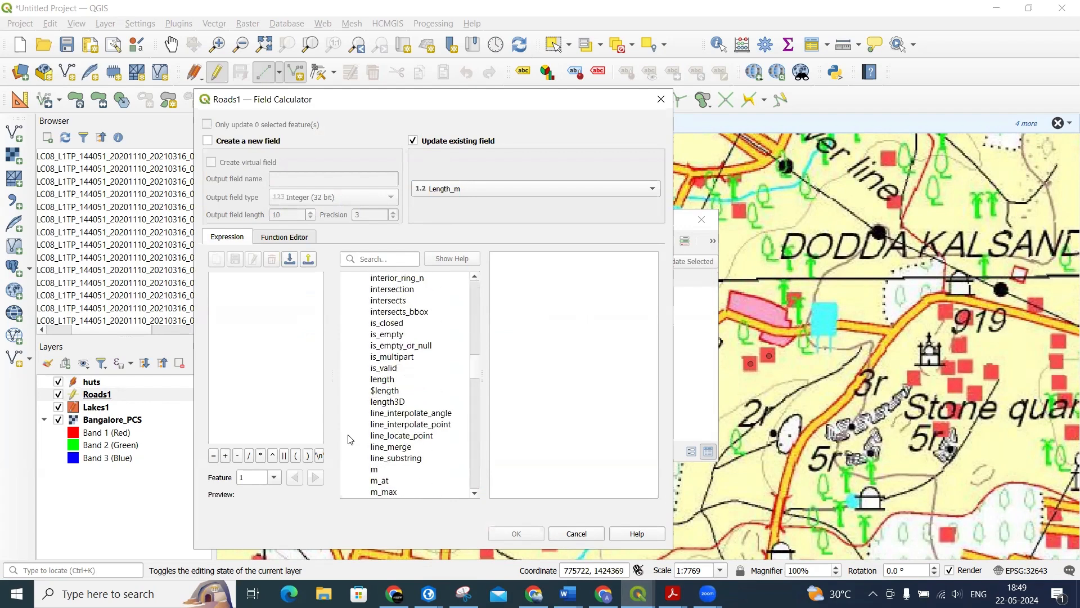
click(383, 393)
double_click(382, 392)
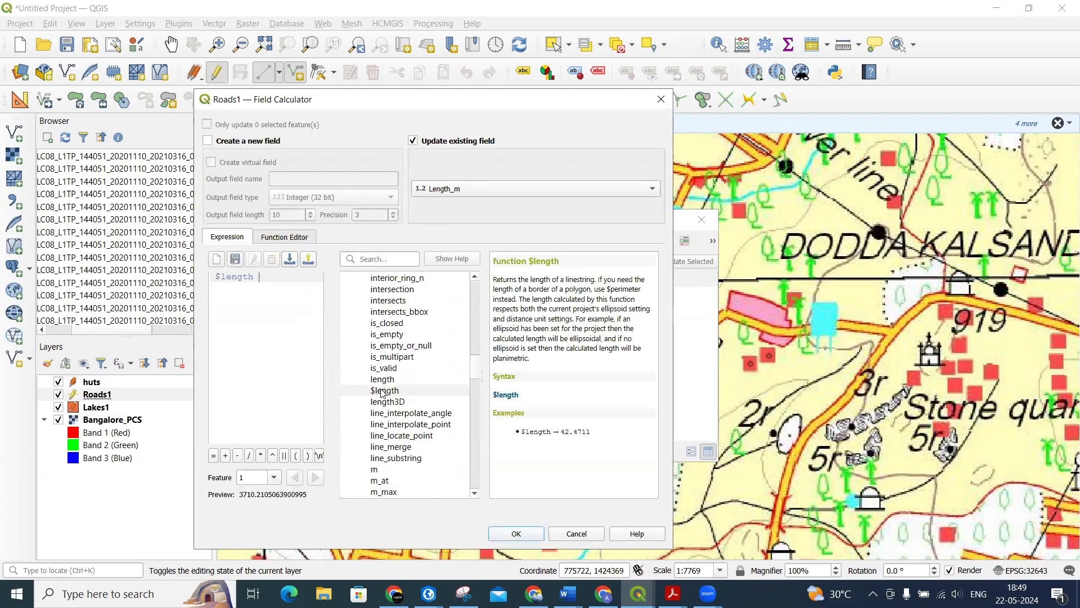
click(530, 533)
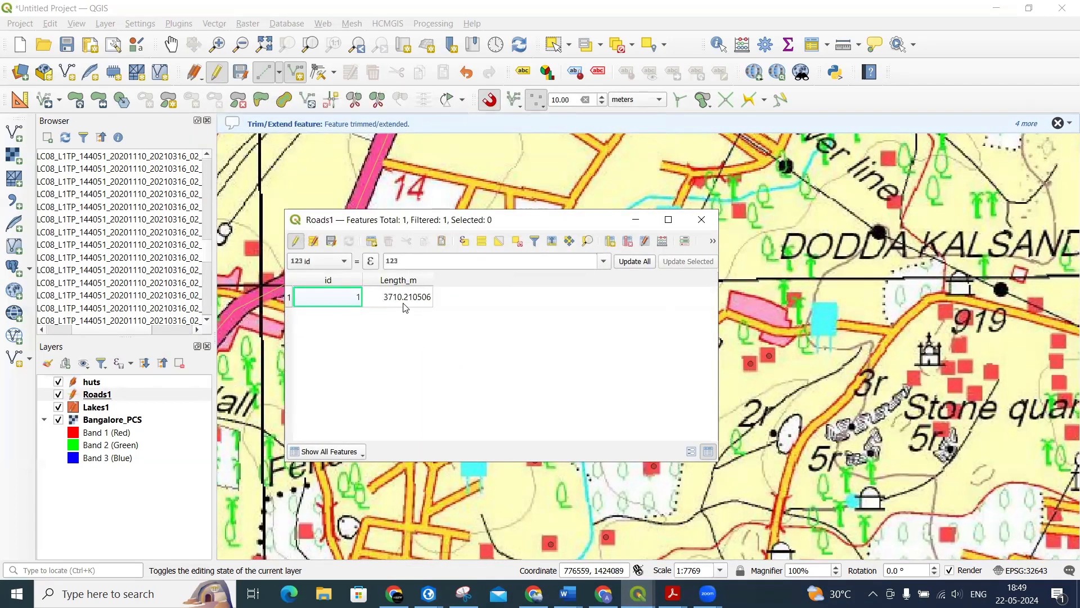
click(700, 219)
Update the existing Area_km2 field of Lakes1 with the geometry expression $area in the field calculator, and close the attribute table.
right_click(96, 407)
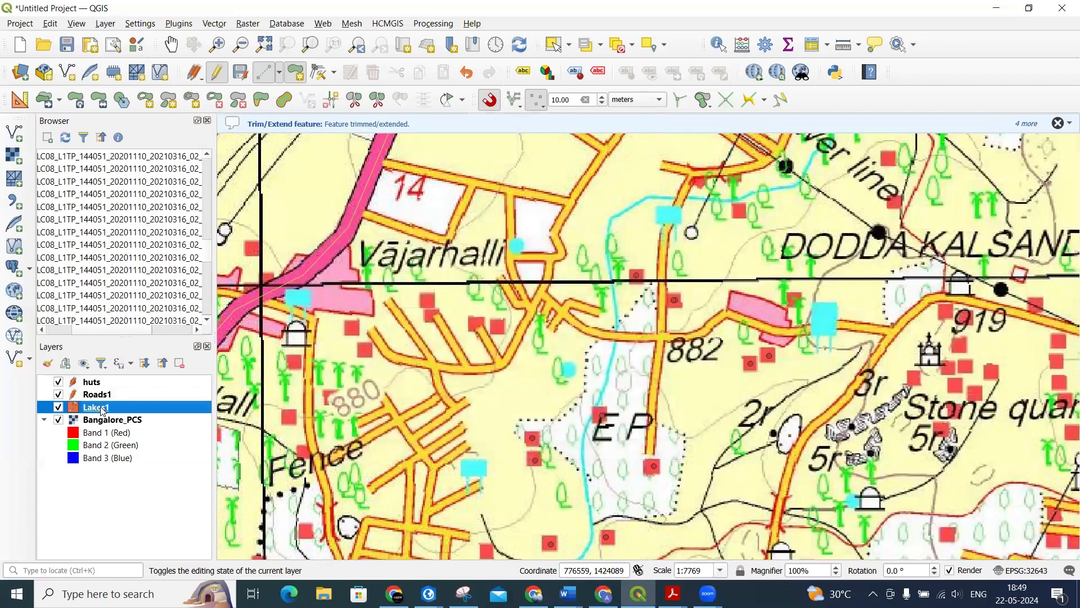
click(313, 227)
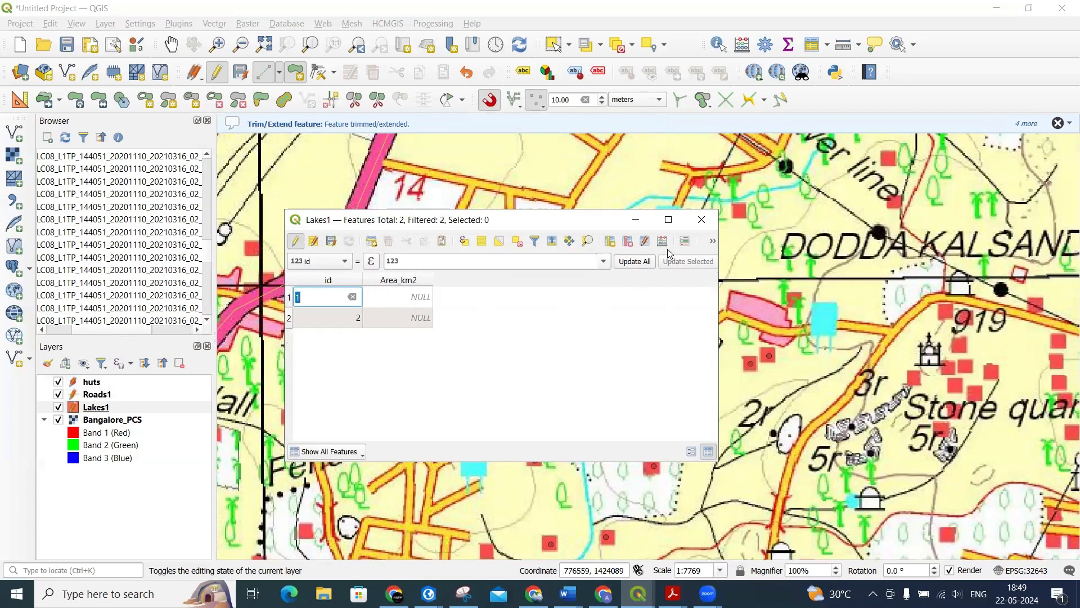
key(ctrl+i)
click(413, 141)
click(454, 186)
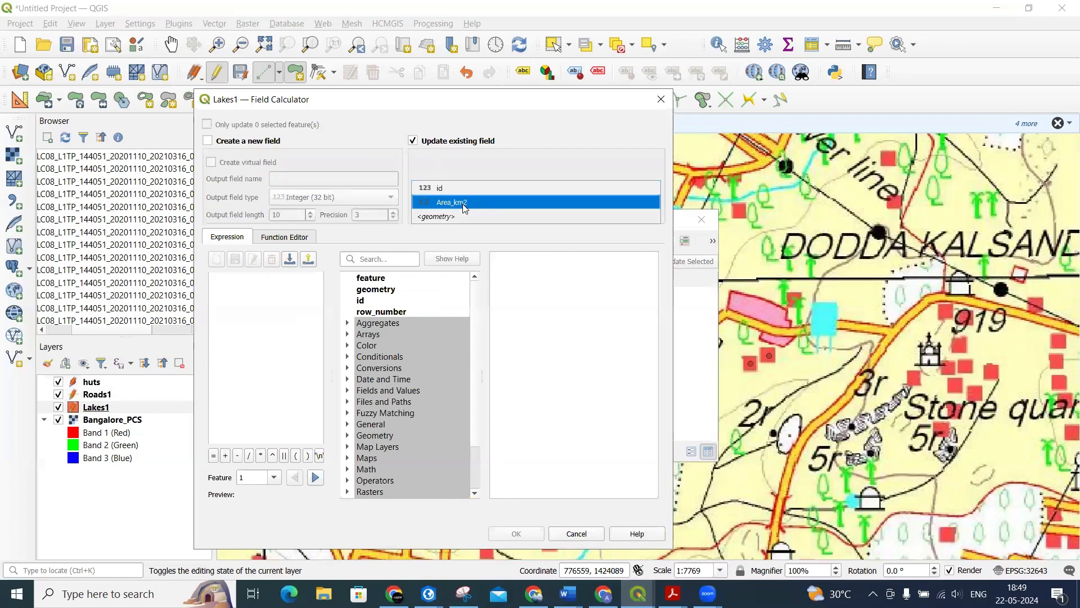
click(463, 202)
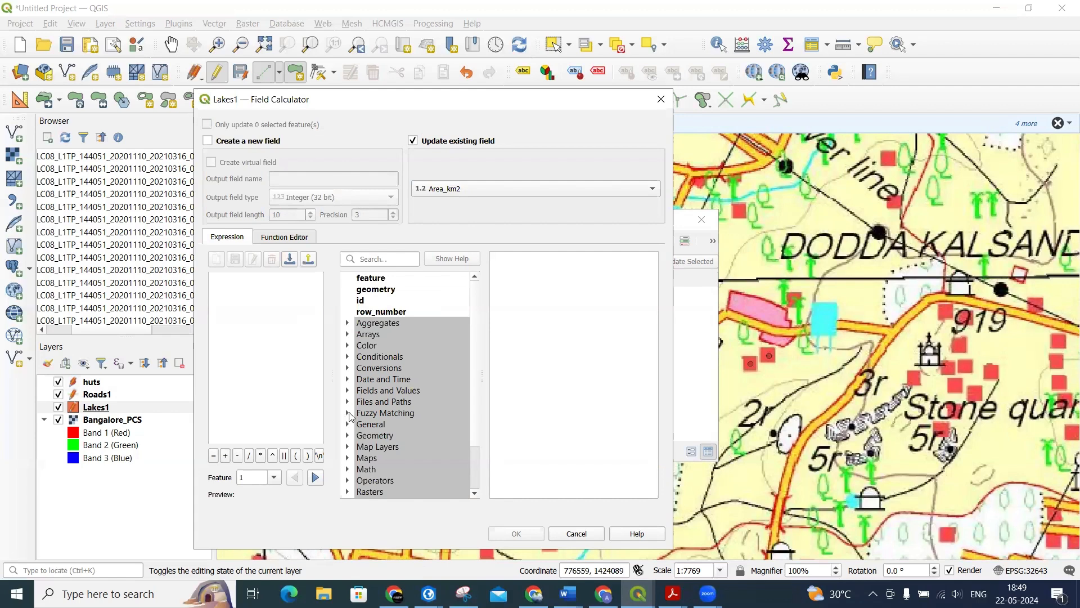
click(353, 440)
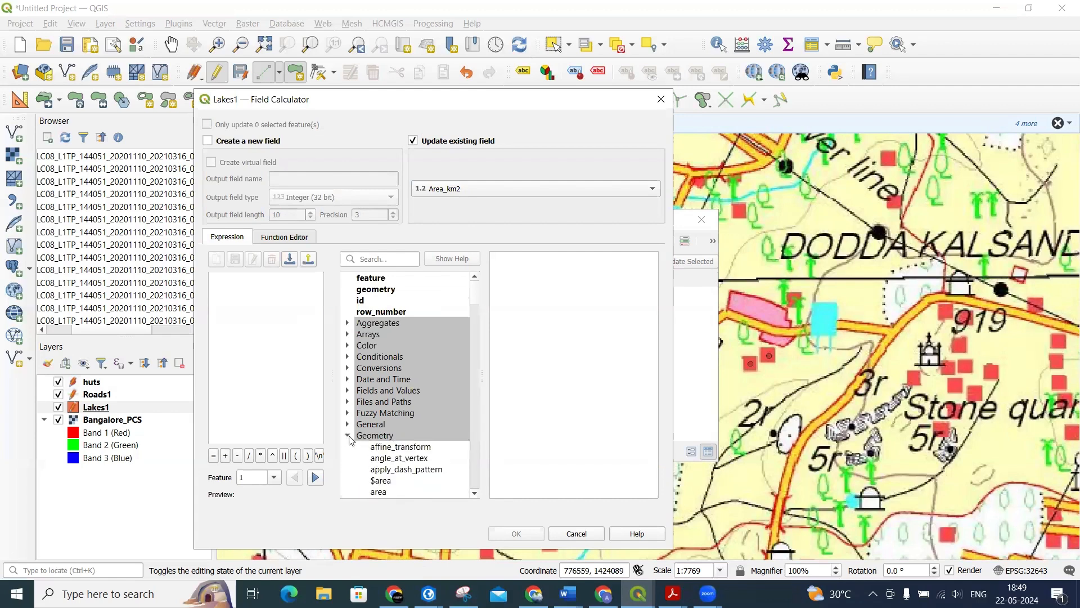
scroll(371, 447, down, 1)
double_click(380, 447)
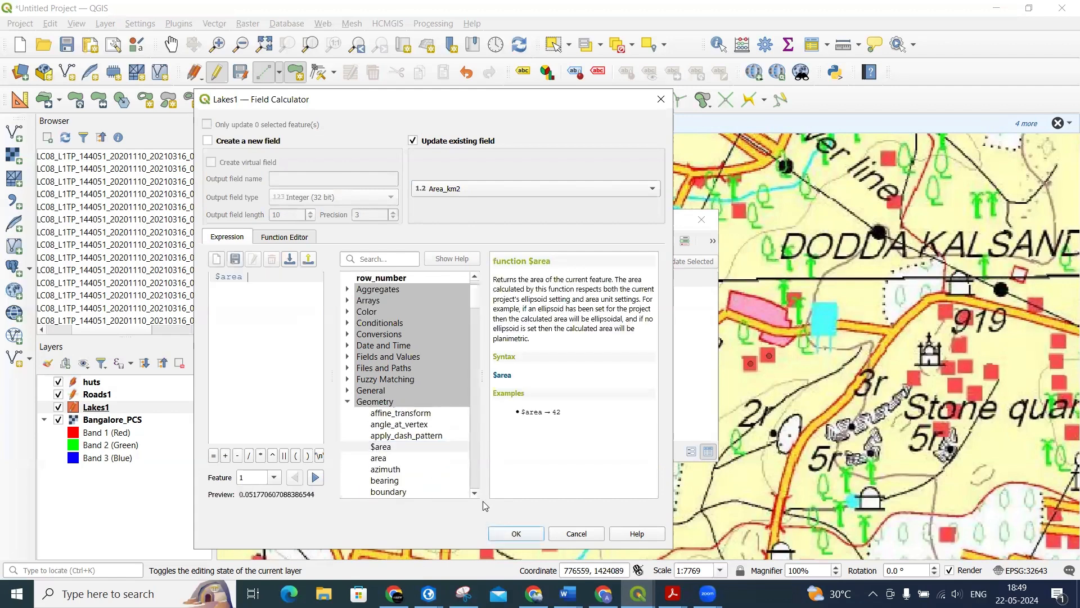
click(516, 533)
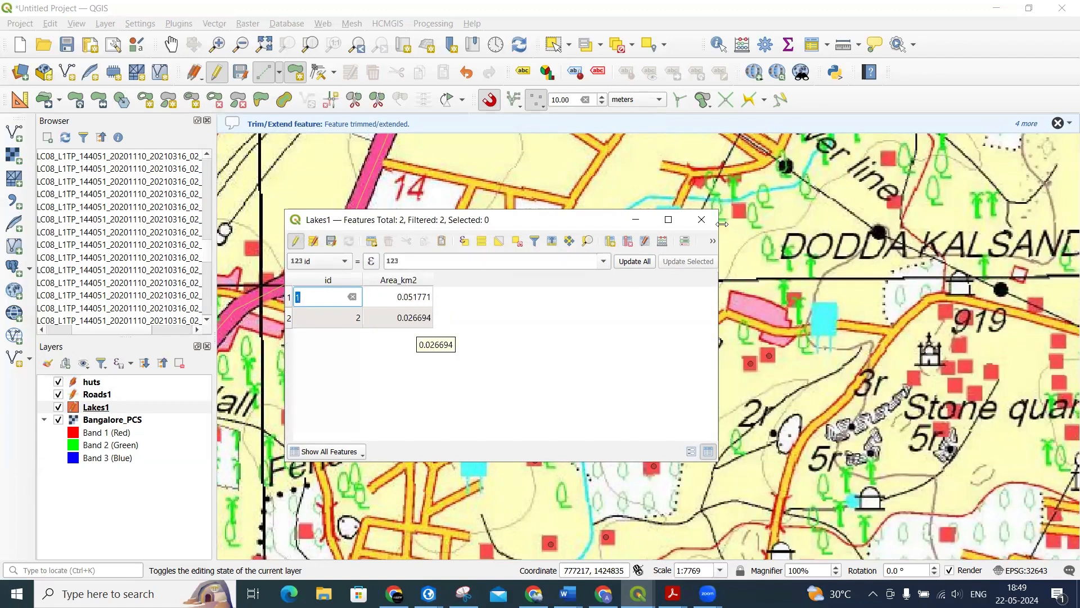
click(701, 220)
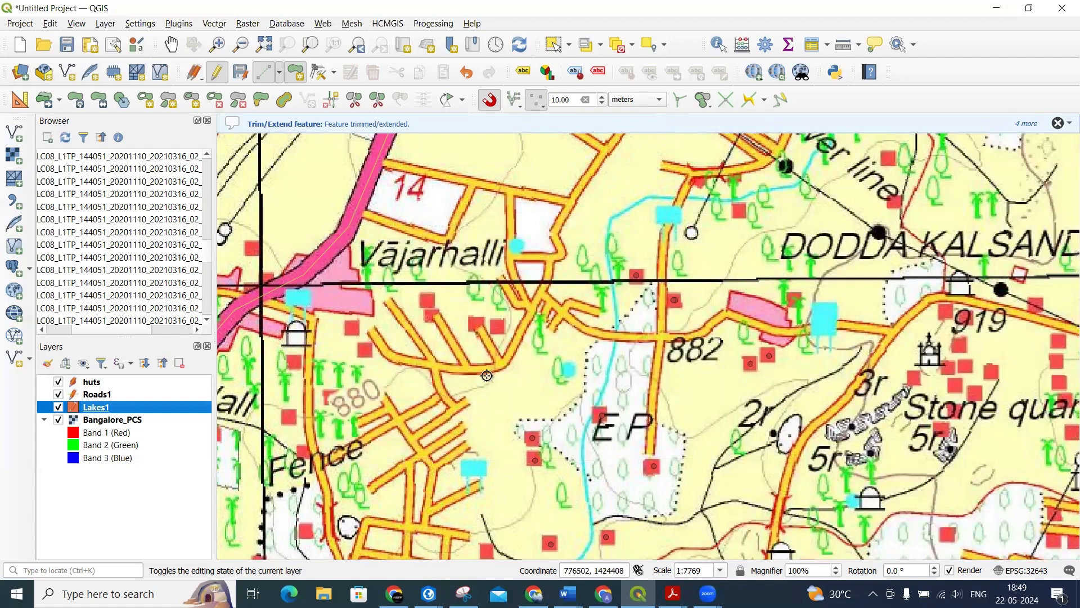
scroll(487, 376, down, 1)
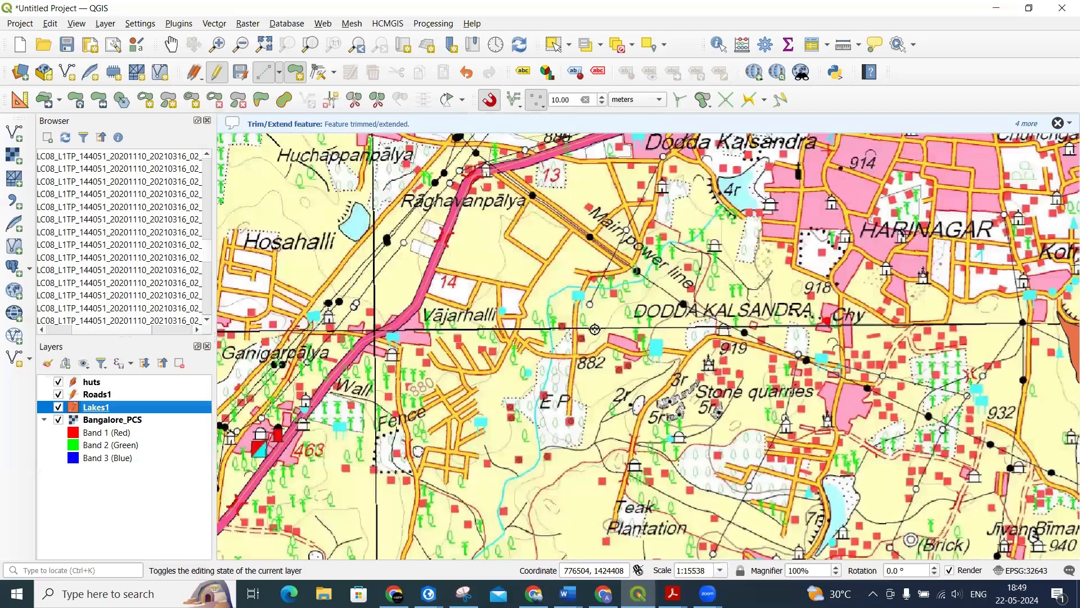
Hide the Bangalore_PCS raster so only the digitized vector layers are drawn, with empty map space north of the features.
scroll(597, 328, down, 3)
scroll(602, 338, up, 1)
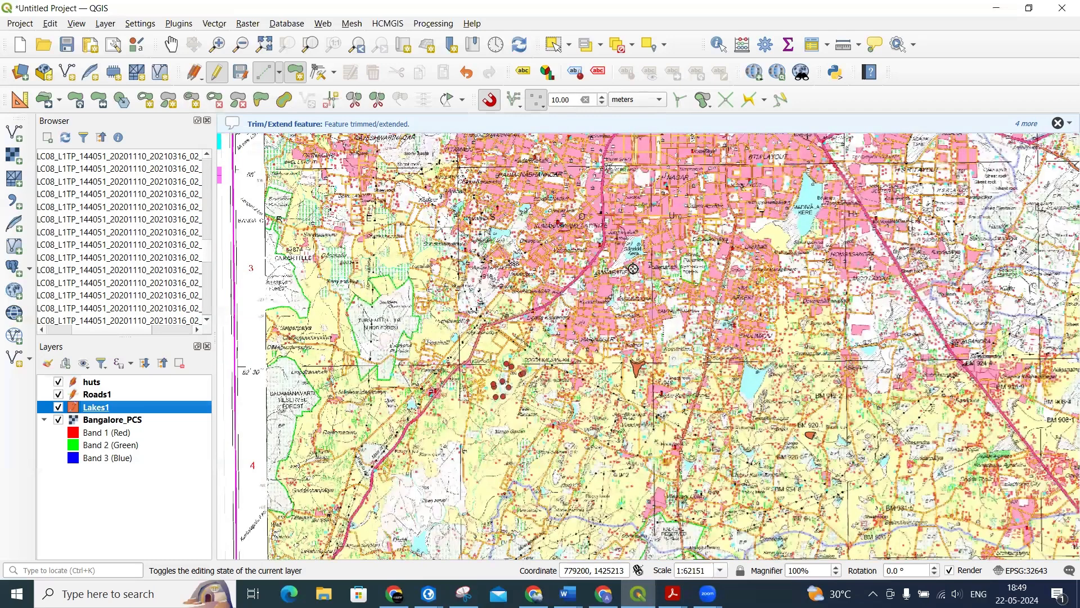
click(58, 420)
scroll(394, 309, up, 1)
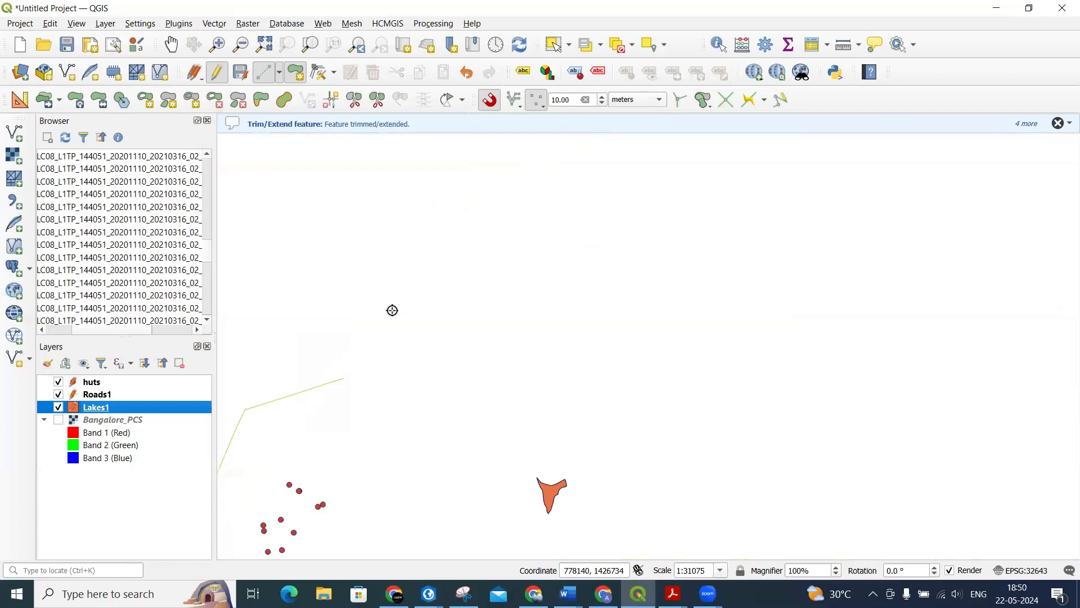
drag(391, 309, 445, 345)
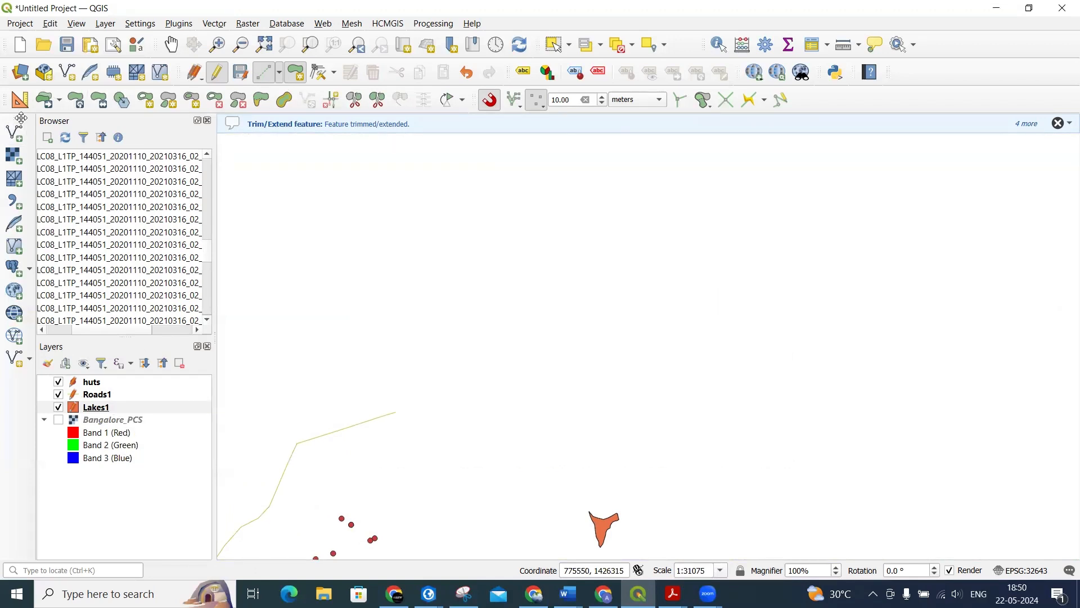
Digitize a roughly square polygon about 830 m wide in Lakes1, north-west of the existing lake, leaving its attributes empty.
click(84, 395)
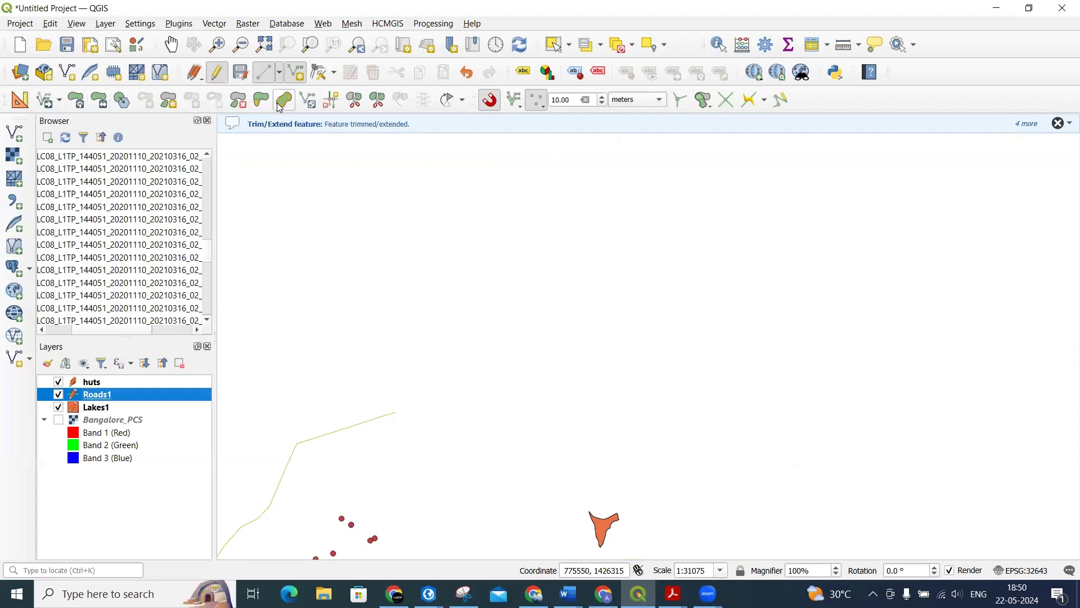
click(108, 382)
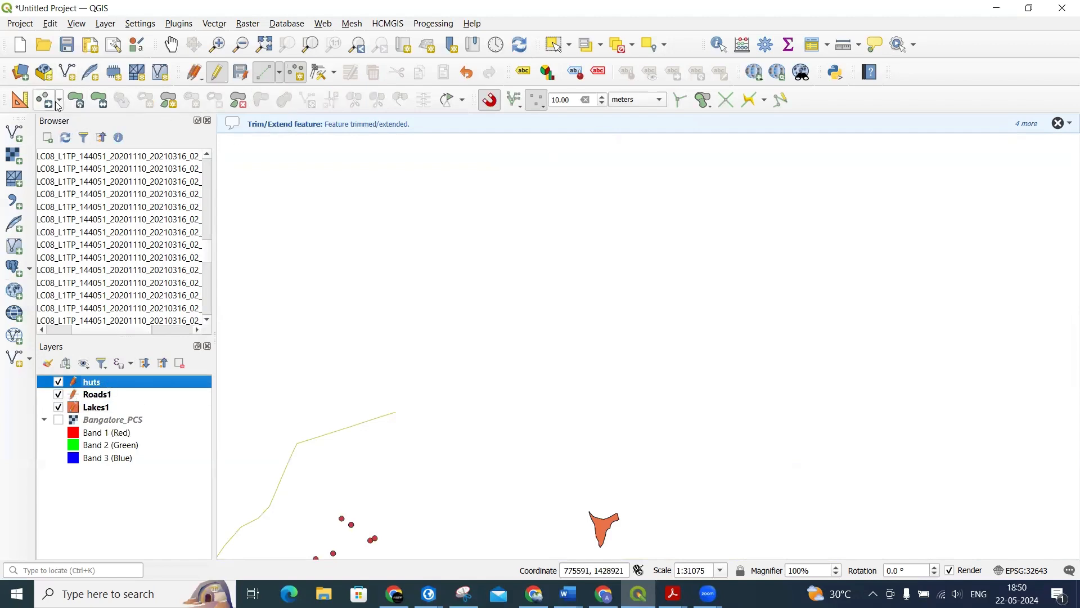
click(97, 409)
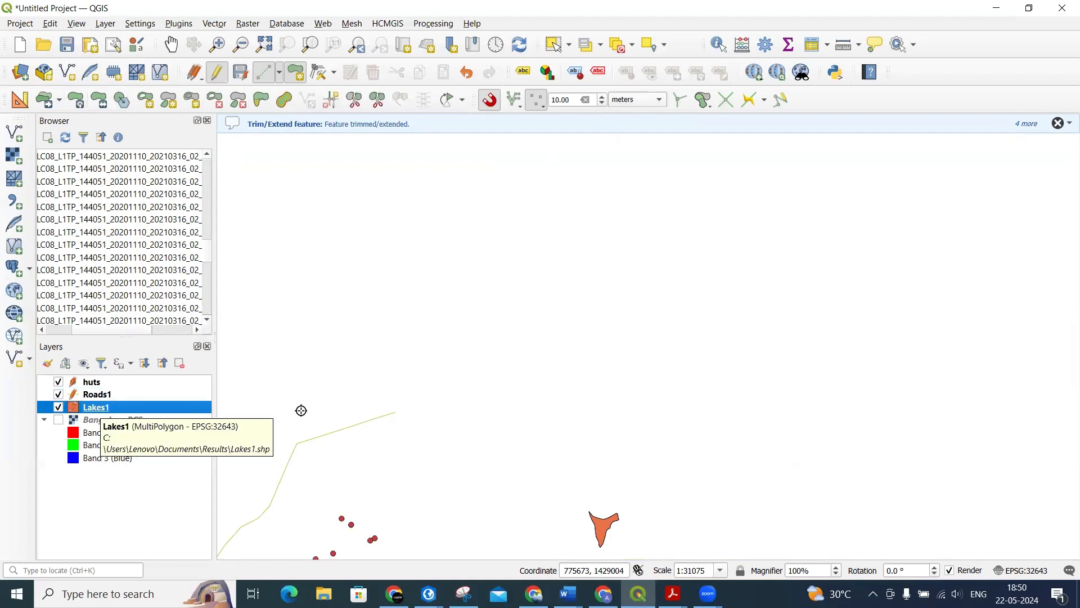
click(456, 294)
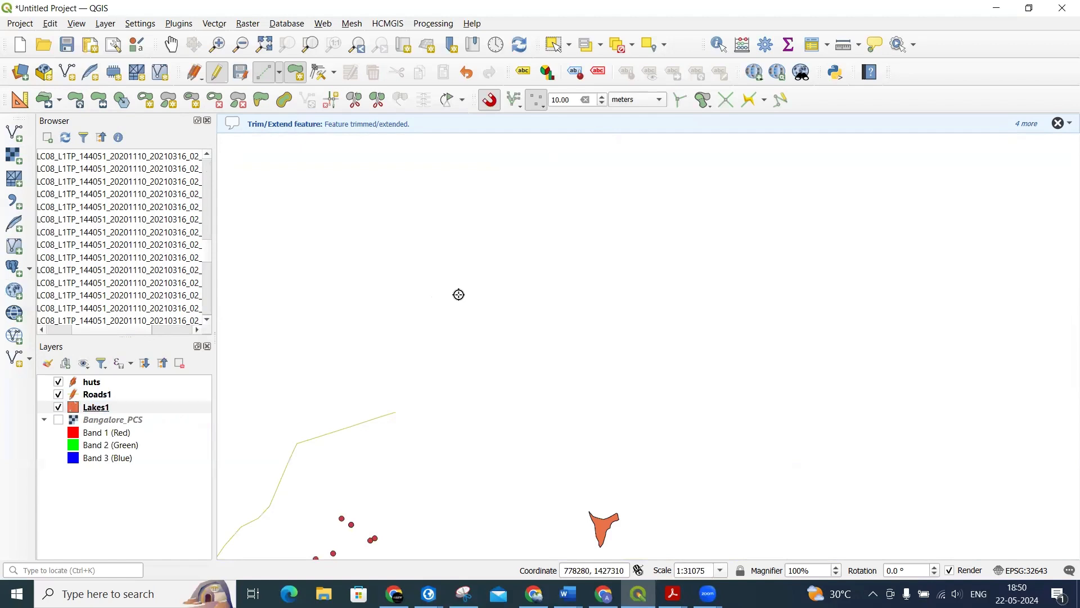
click(526, 295)
click(527, 368)
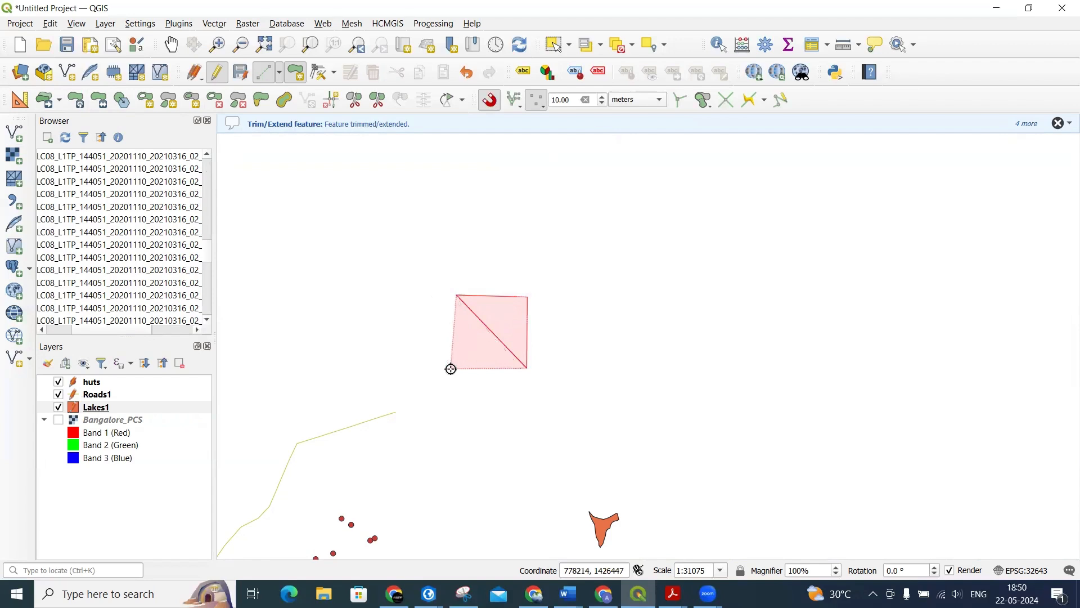
click(457, 368)
right_click(456, 368)
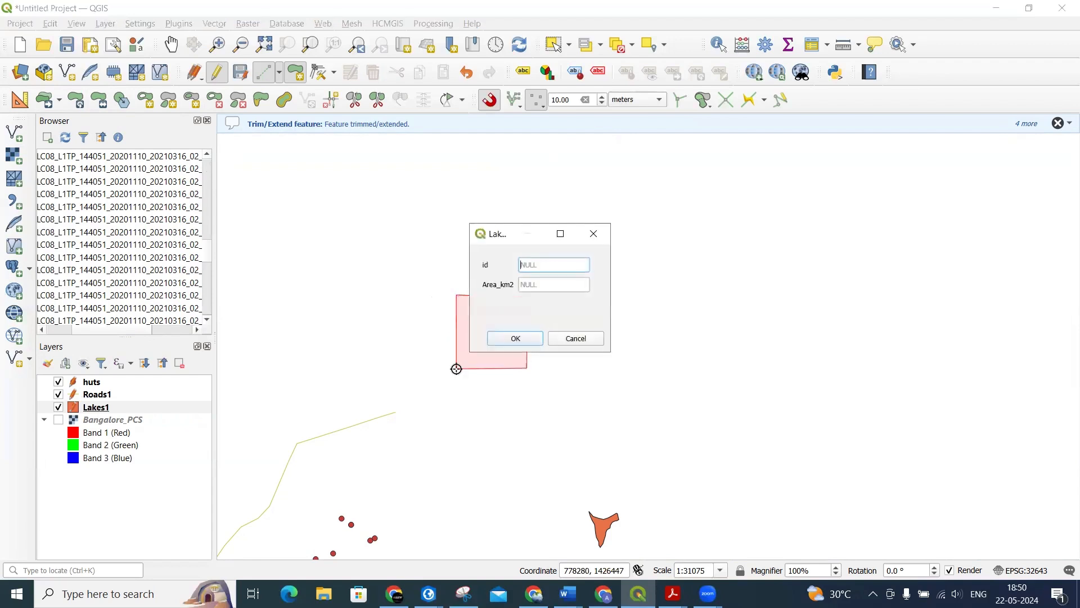
click(513, 338)
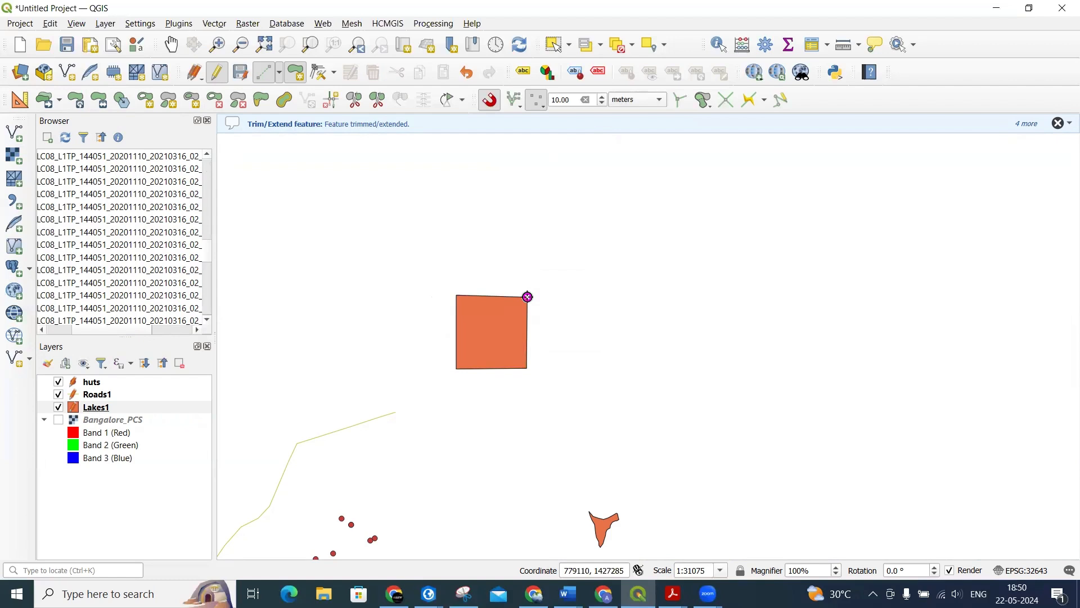
Digitize a second four-sided Lakes1 polygon sharing the square's east edge, snapping to its two corners and leaving its attributes empty.
click(528, 298)
click(588, 296)
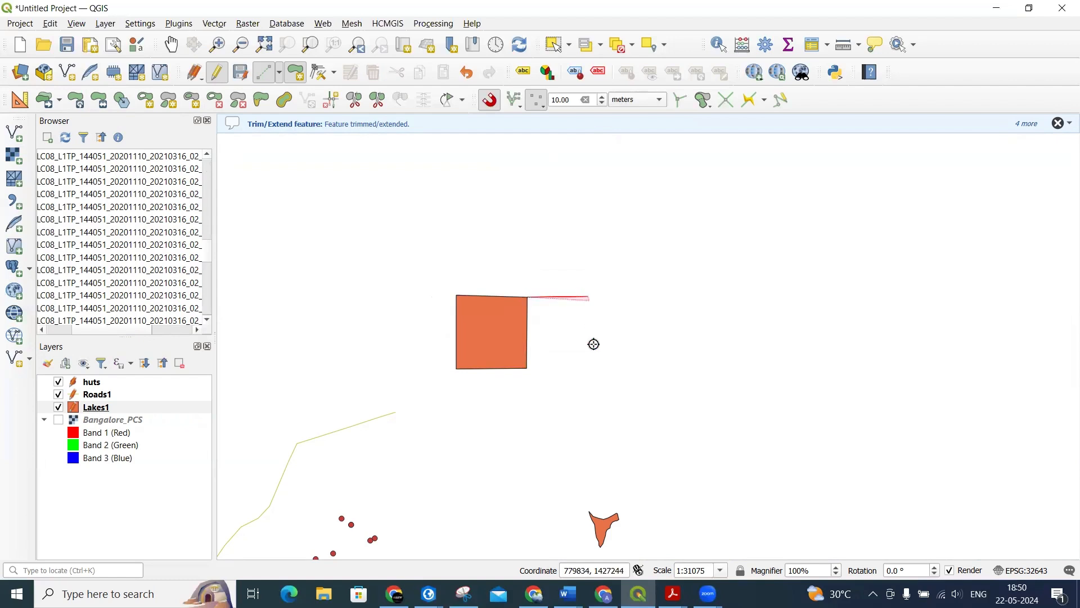
click(585, 372)
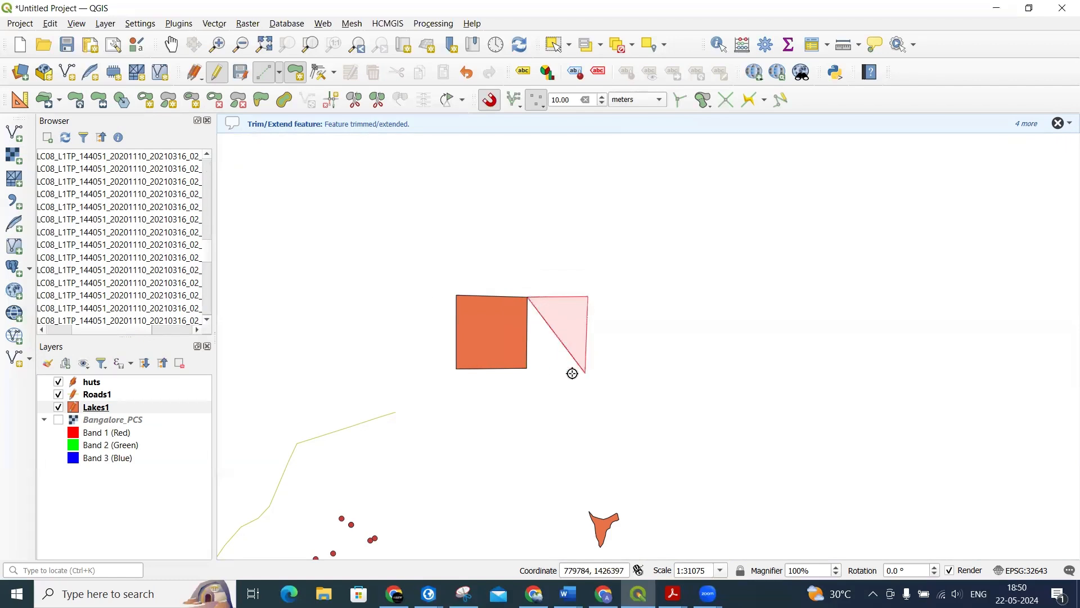
click(526, 369)
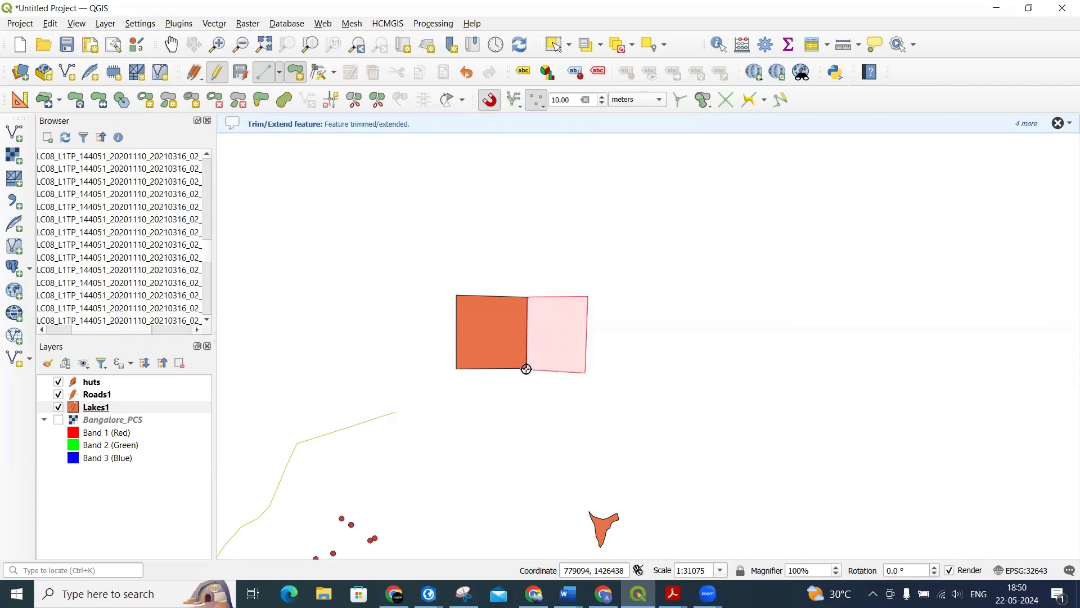
right_click(526, 369)
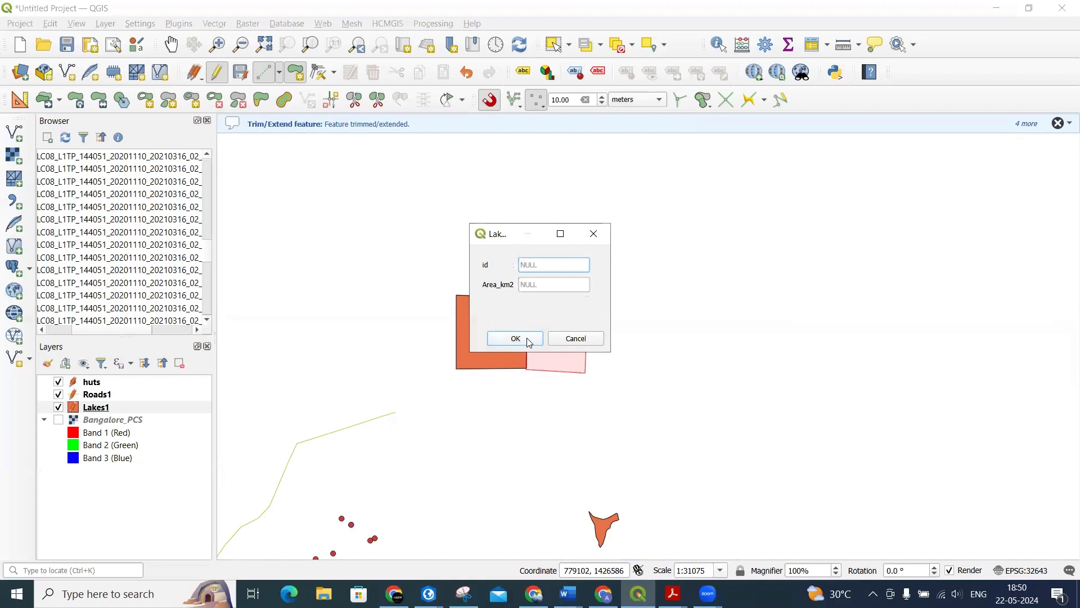
click(515, 338)
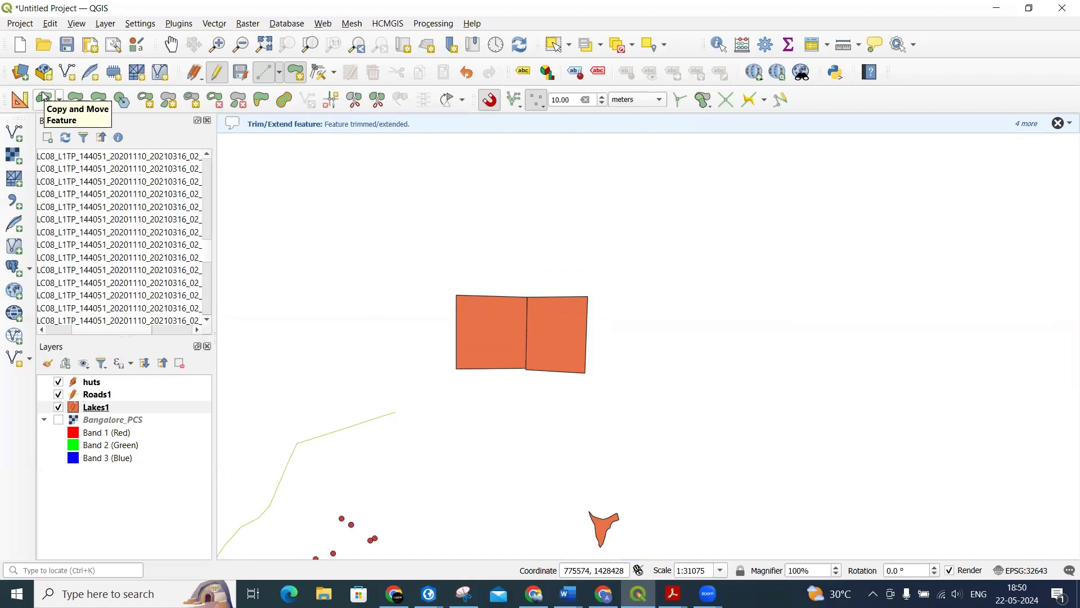
Move the second polygon north-east, away from the first square.
click(58, 100)
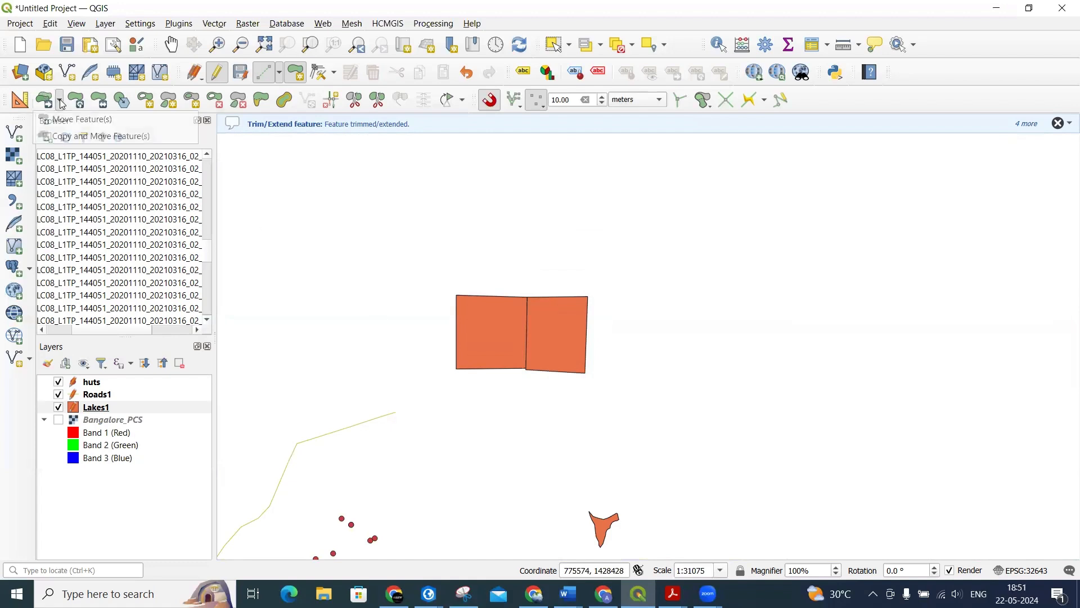
click(55, 119)
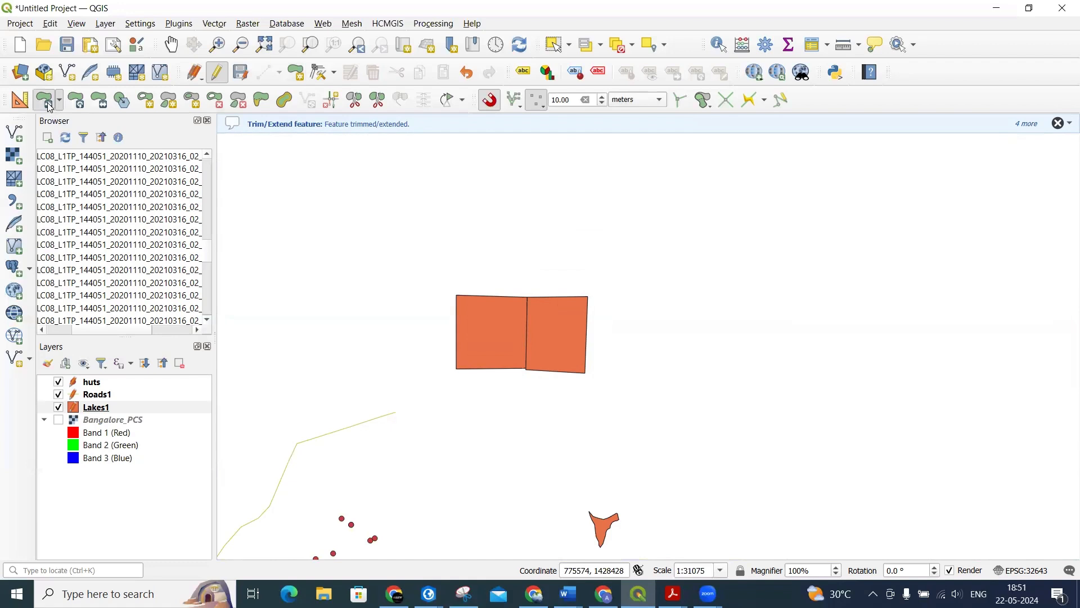
click(556, 335)
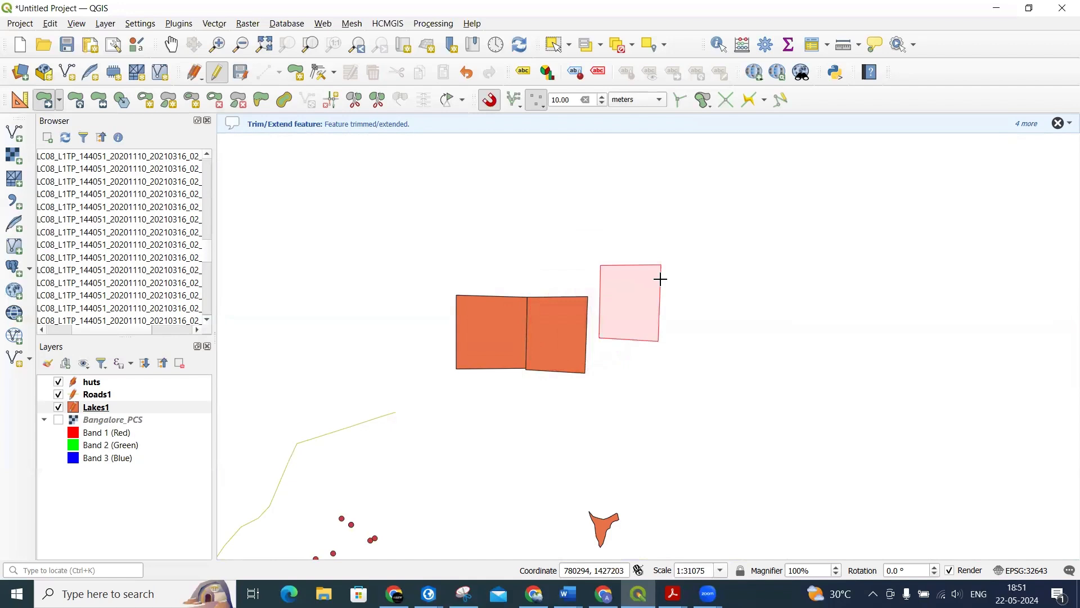
click(665, 277)
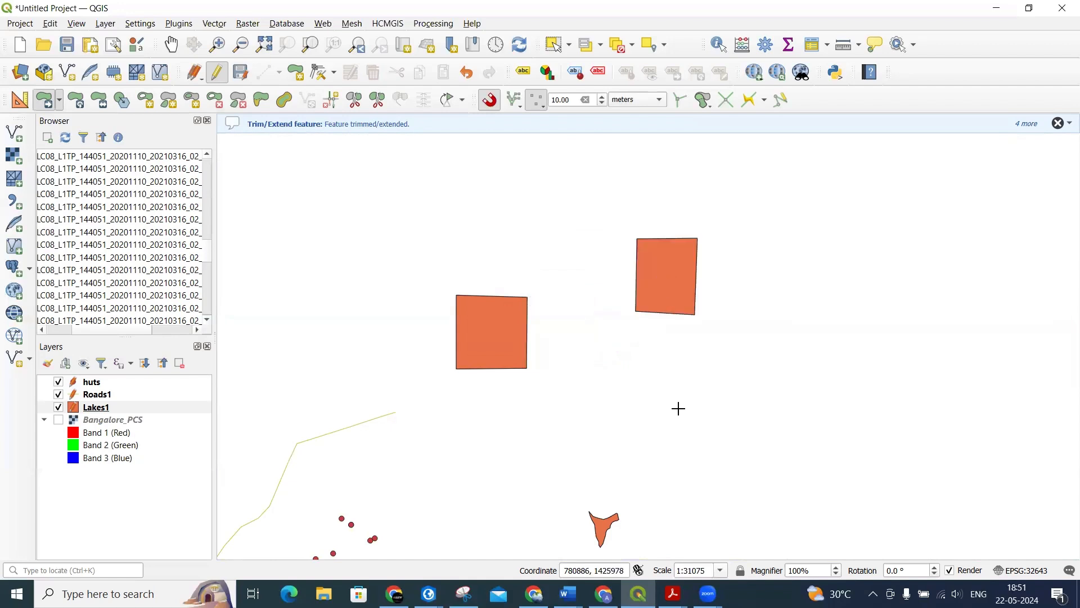
Copy and move the relocated polygon to place three duplicates around it: to the south, east and north-east.
click(59, 100)
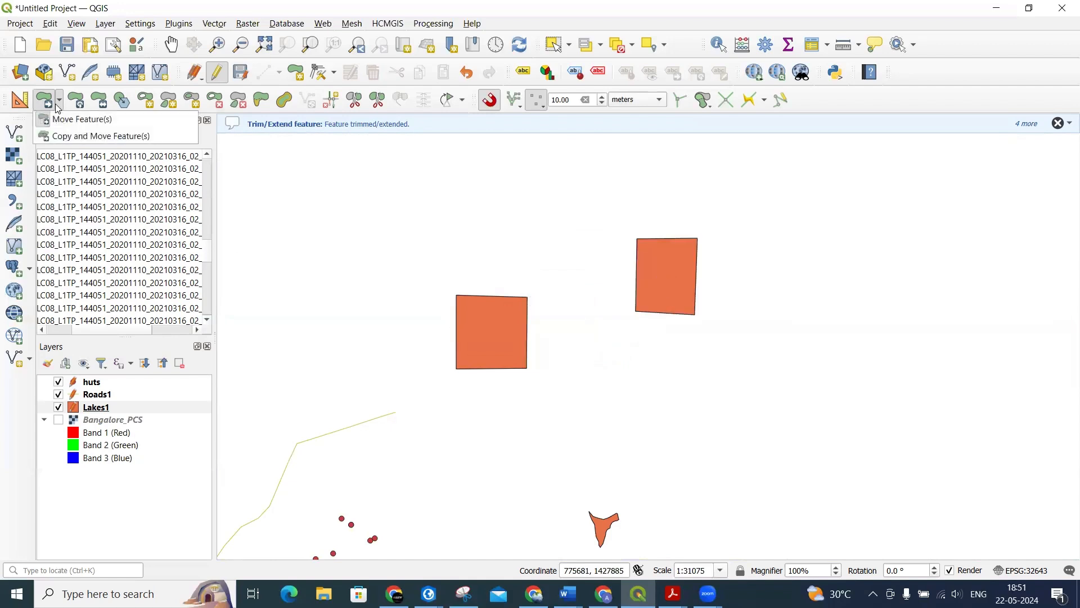
click(67, 137)
click(658, 274)
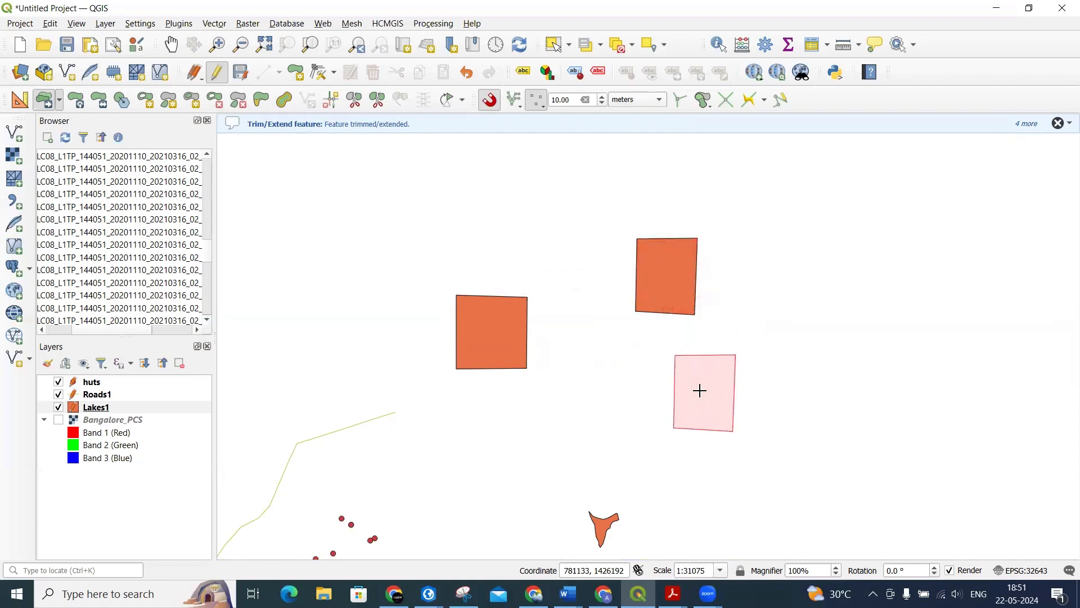
click(700, 390)
click(836, 304)
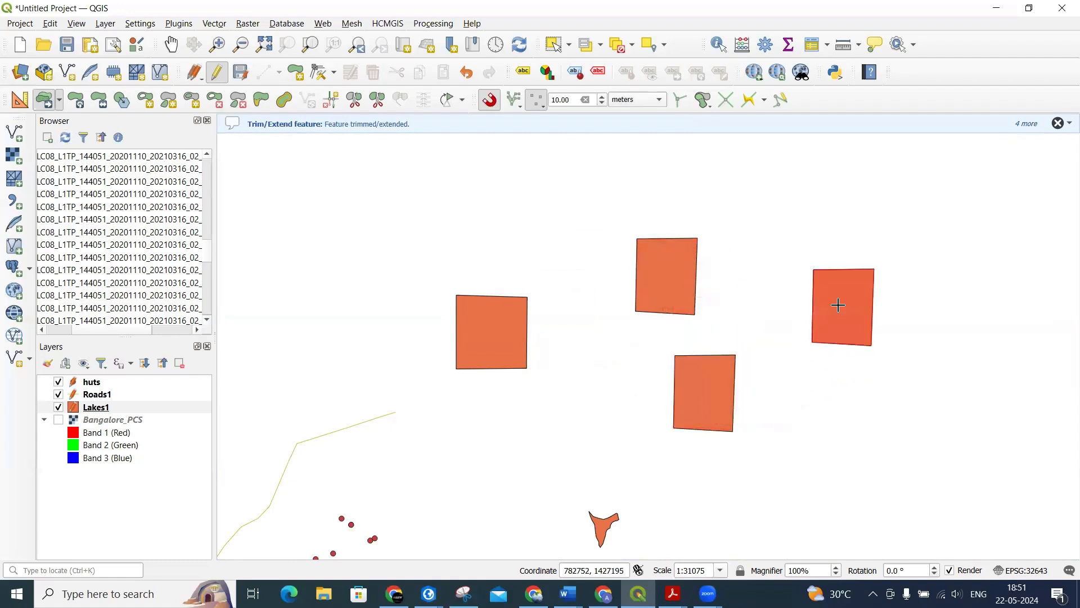
click(729, 194)
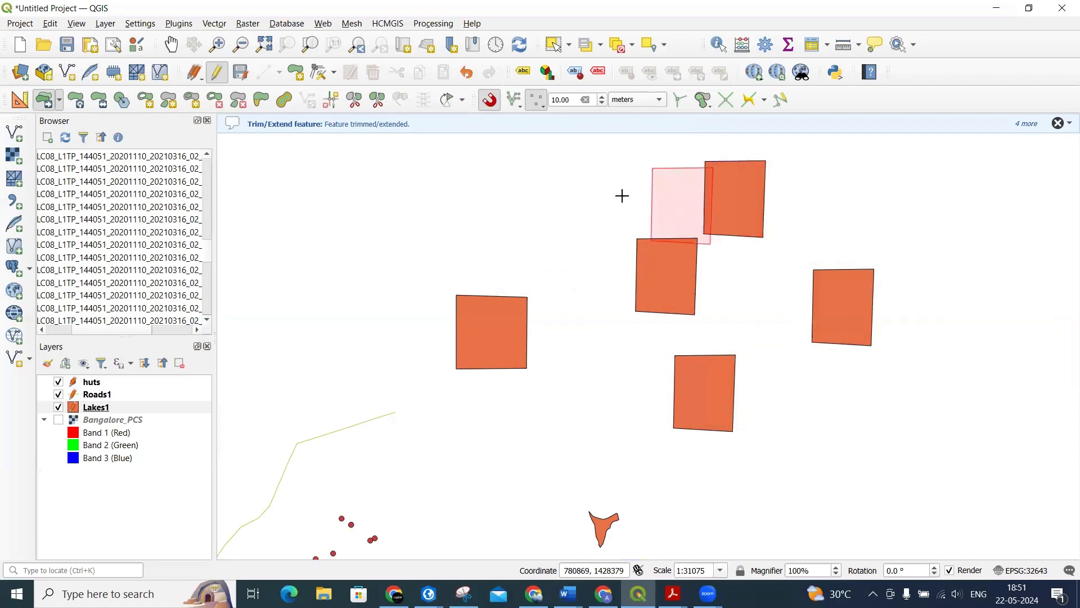
click(171, 44)
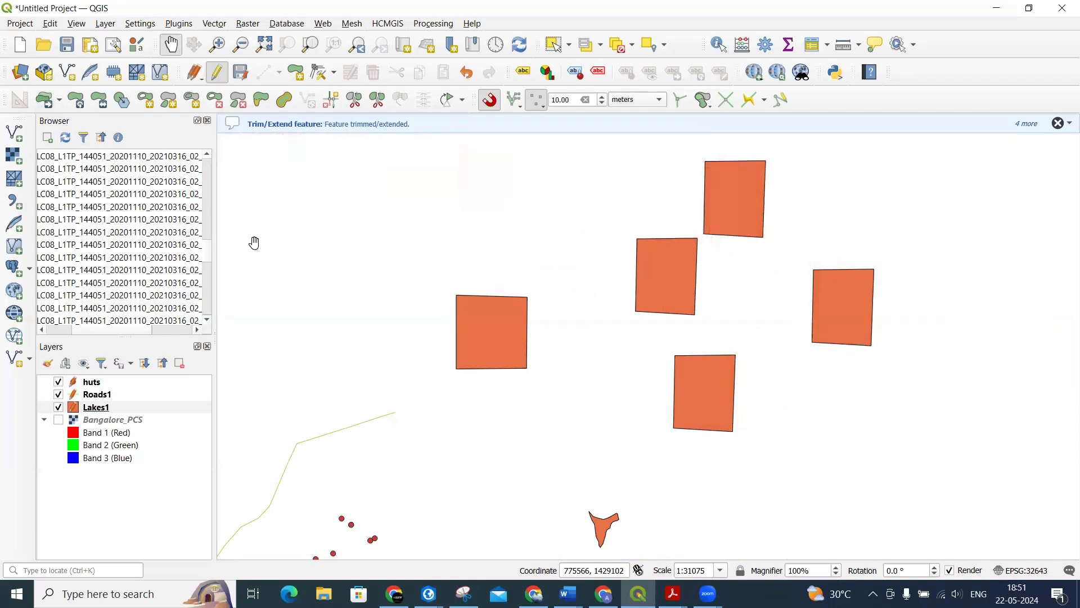
Rotate the northernmost polygon copy slightly counterclockwise with the Rotate Feature tool.
click(77, 101)
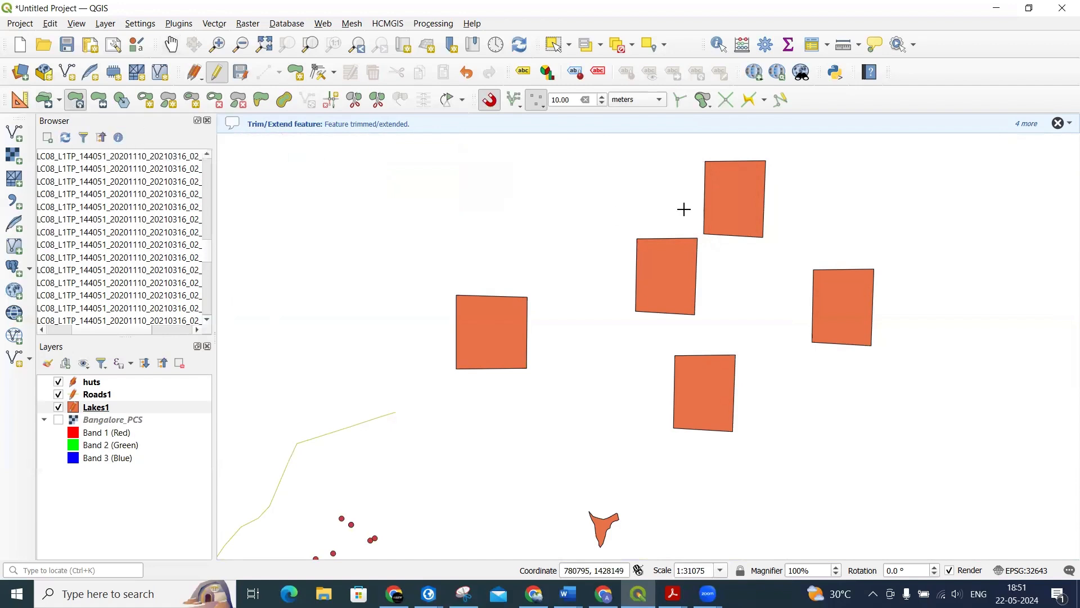
click(735, 189)
click(747, 193)
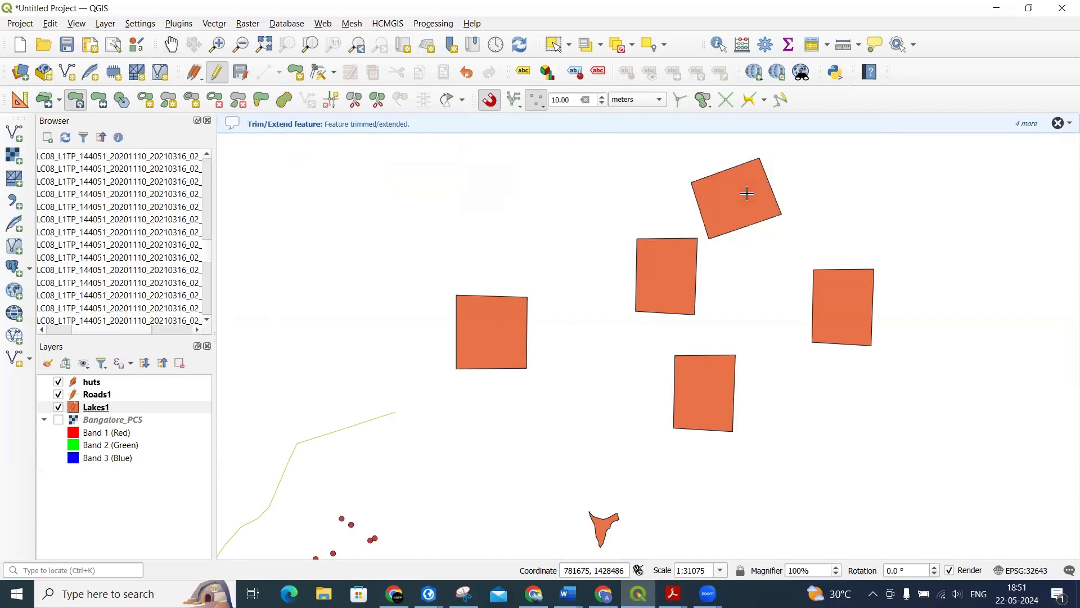
Enlarge the easternmost polygon copy around its centre with the Scale Feature tool.
click(99, 101)
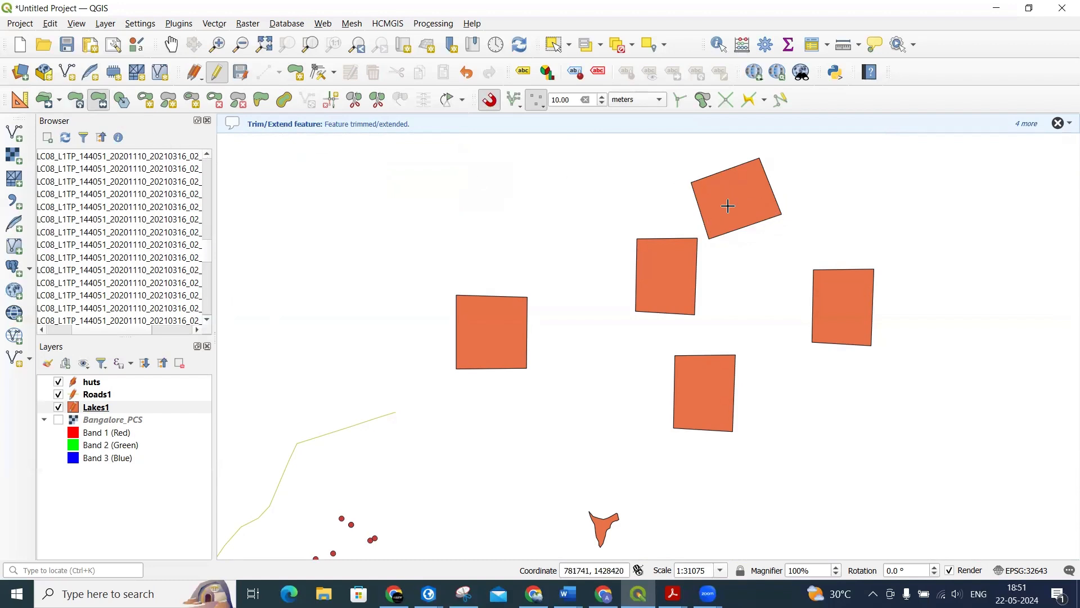
click(859, 293)
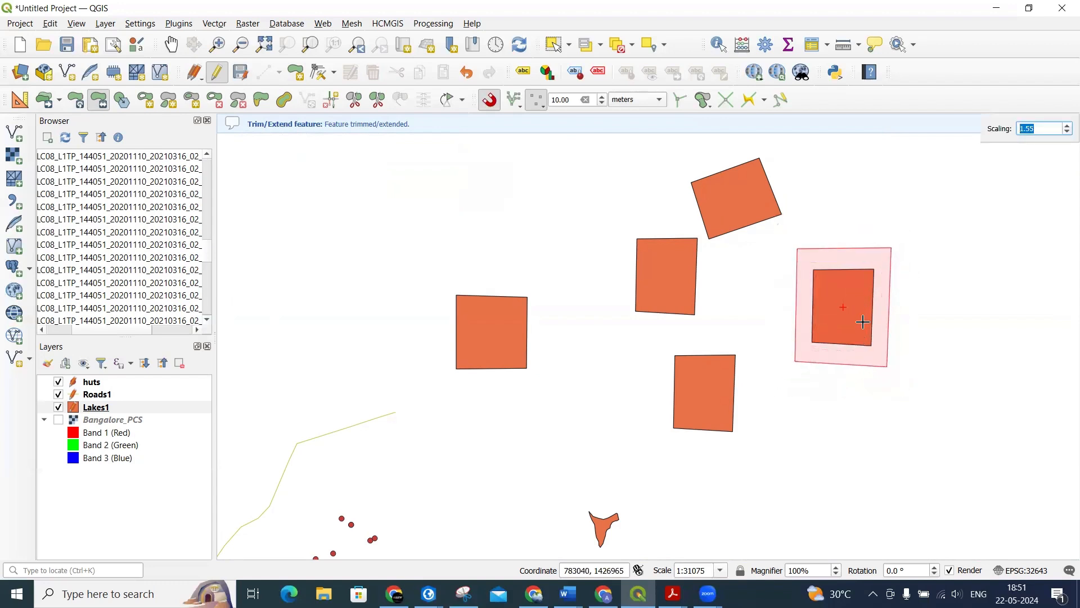
click(863, 321)
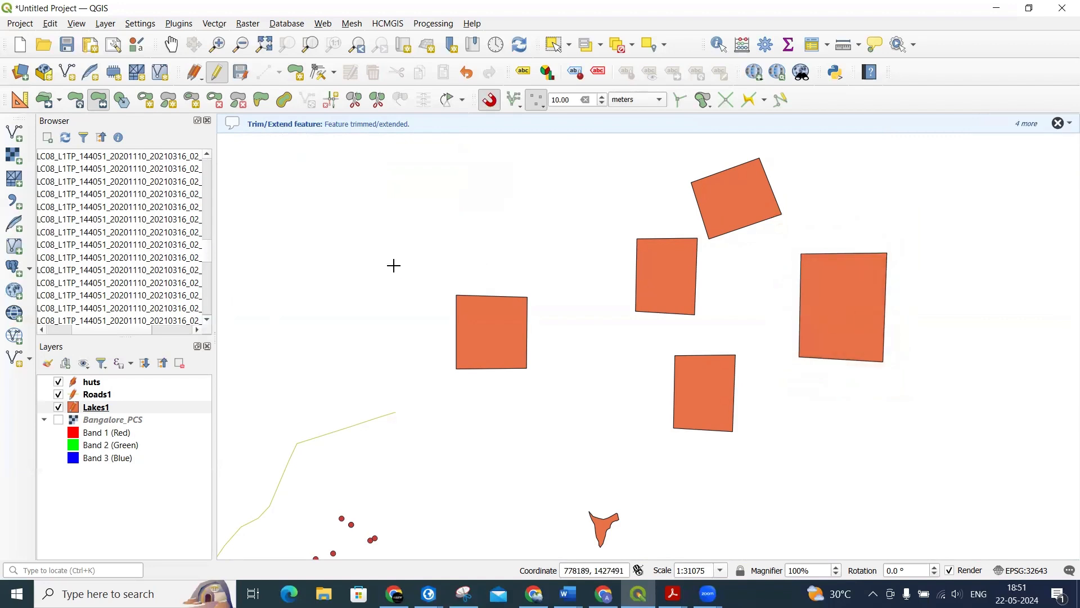
Cut a four-sided hole in the middle of the enlarged eastern polygon with the Add Ring tool.
click(151, 107)
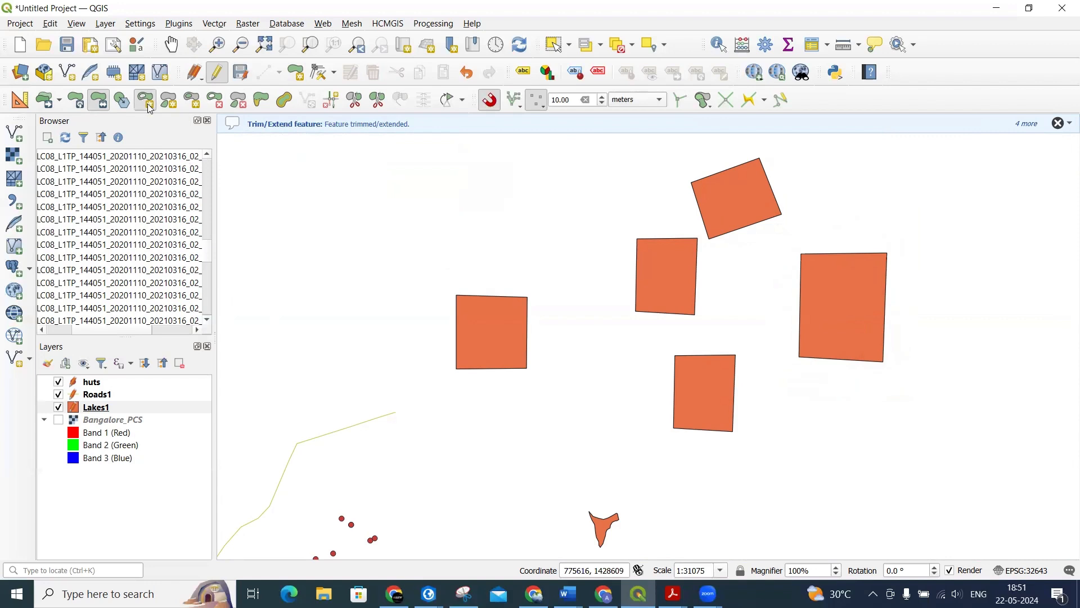
click(829, 293)
click(859, 292)
click(858, 331)
click(824, 327)
right_click(824, 326)
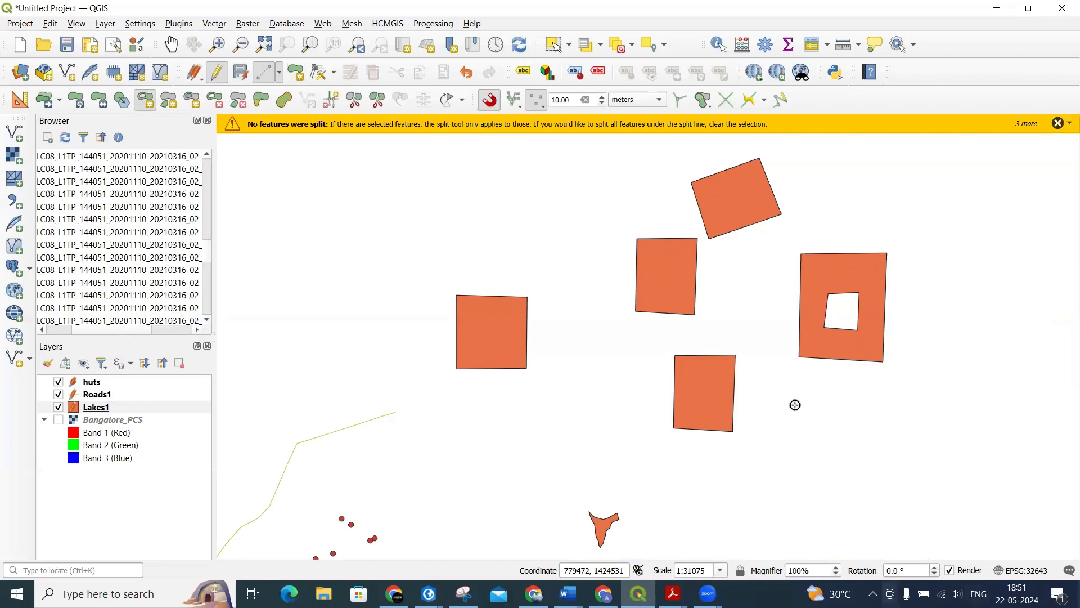
Draw a four-sided ring around the hole in the eastern polygon with the Fill Ring tool, accepting empty attributes.
click(191, 100)
scroll(842, 312, up, 2)
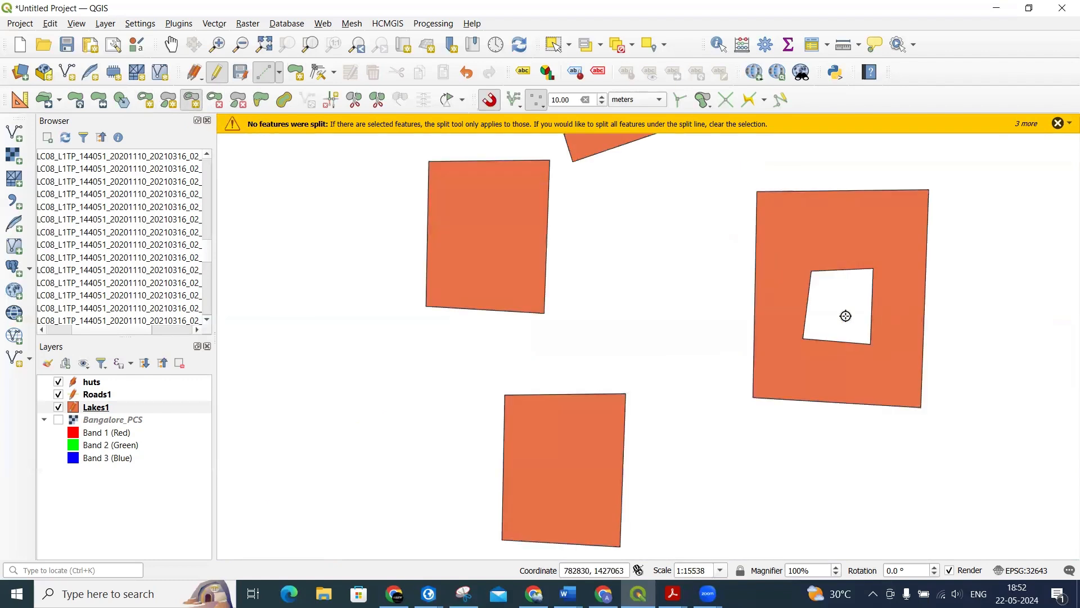
click(755, 193)
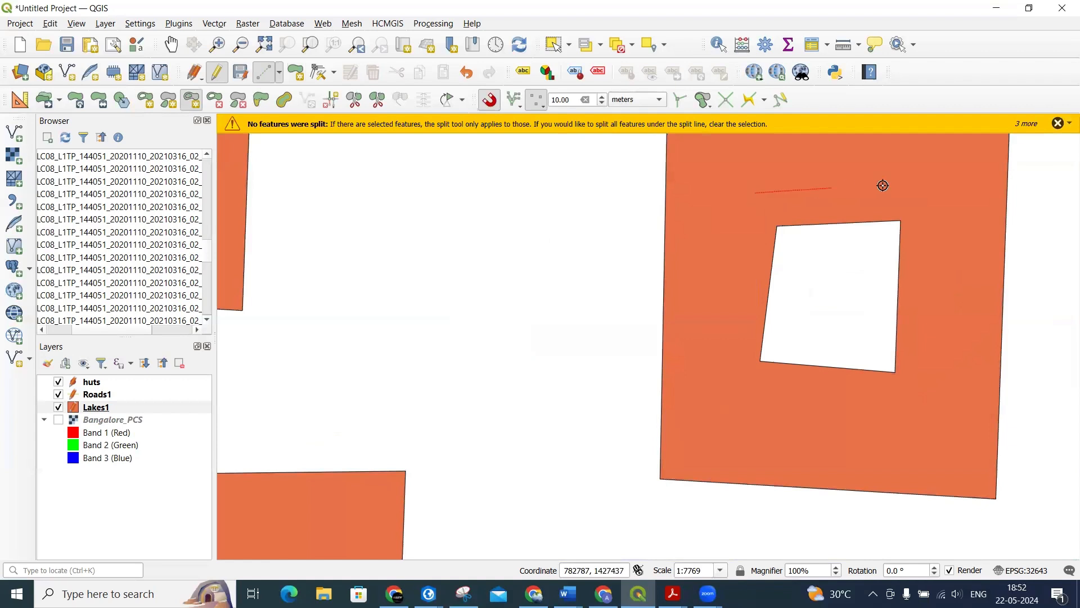
click(941, 182)
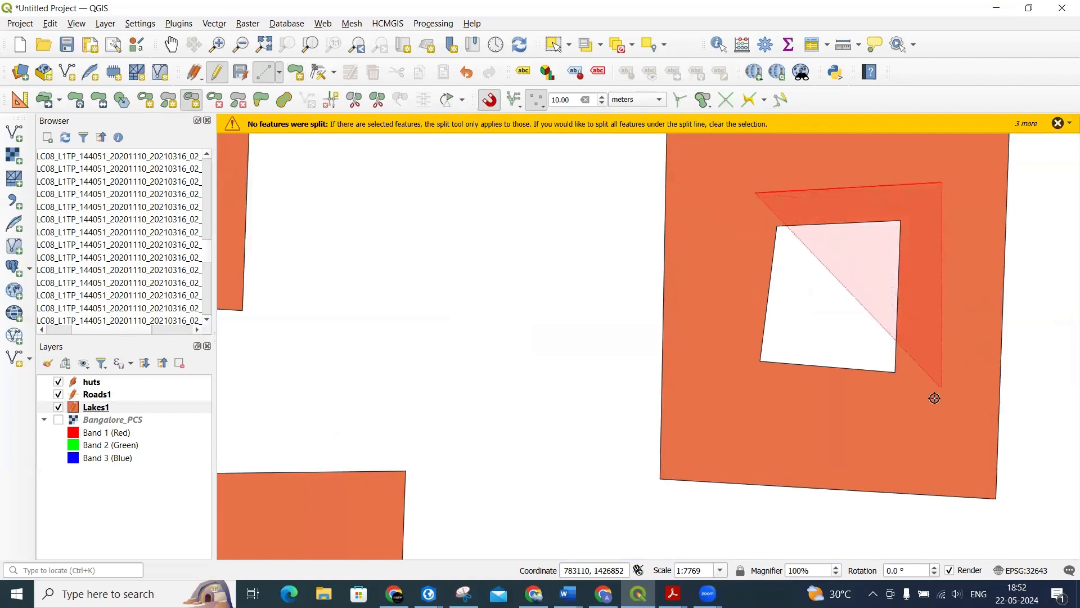
click(933, 428)
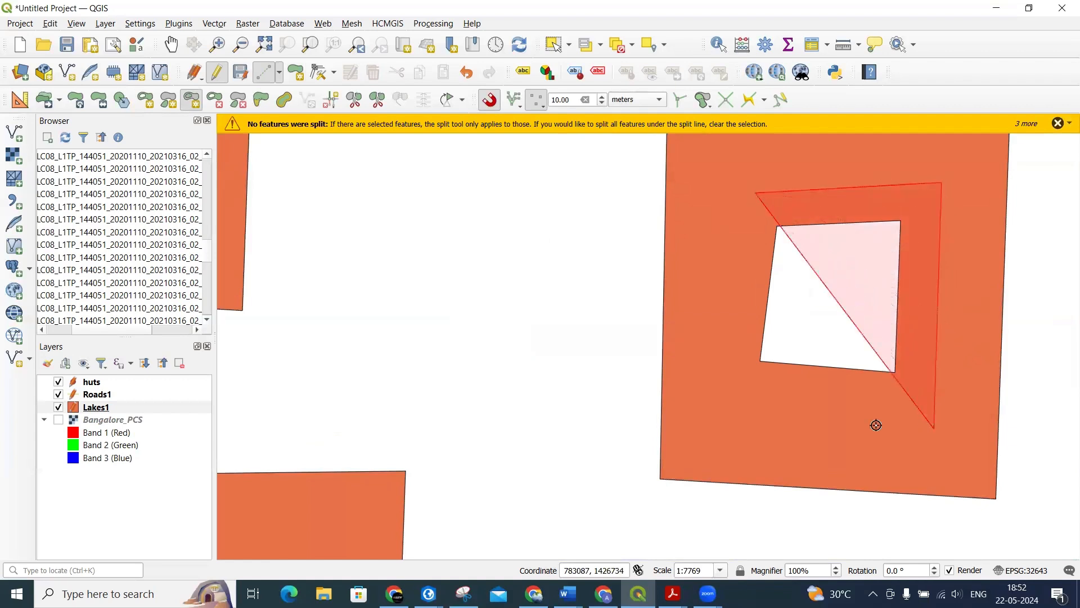
click(720, 413)
right_click(720, 412)
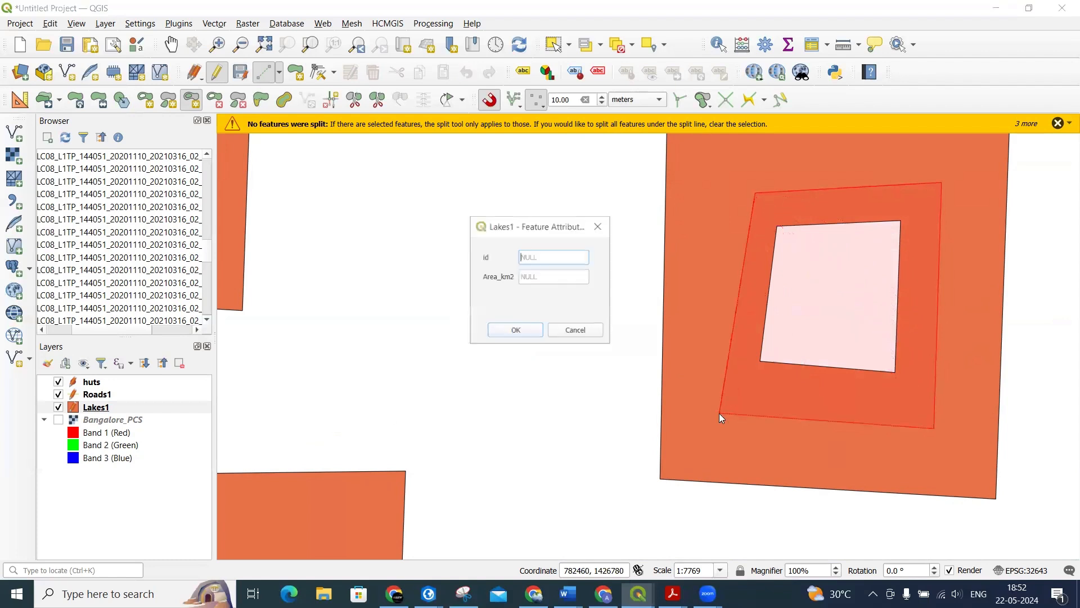
click(535, 332)
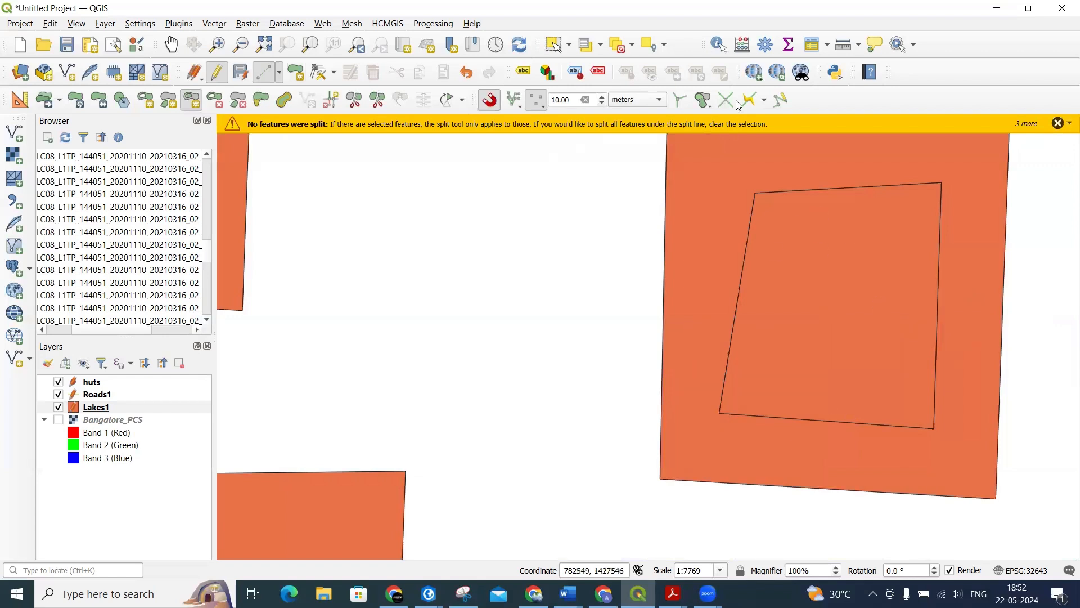
Identify the new inner feature of the eastern polygon and undo the ring fill.
click(720, 45)
click(858, 262)
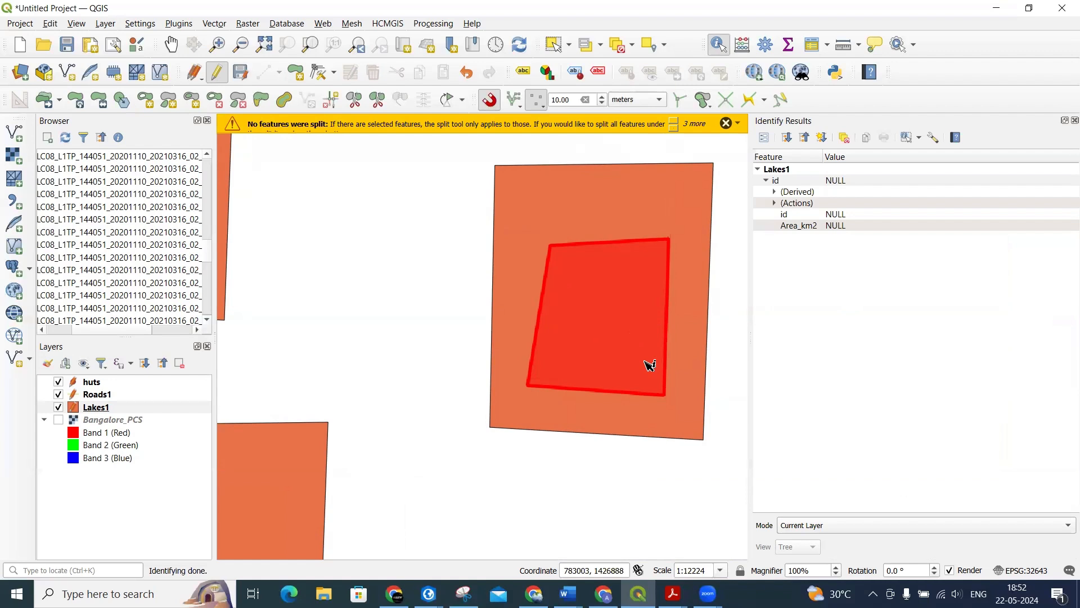
click(173, 47)
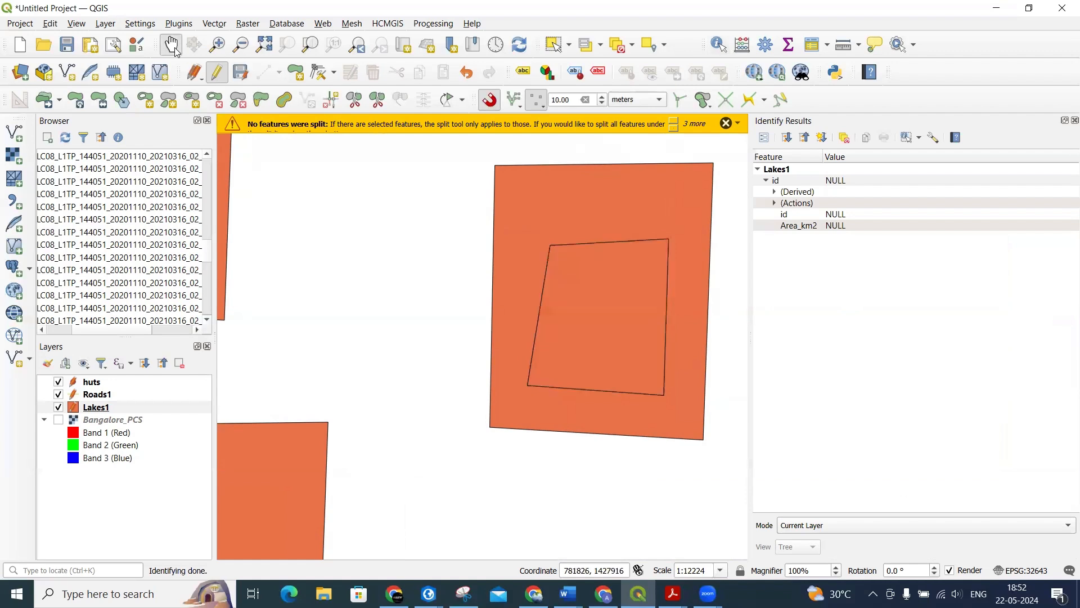
click(468, 73)
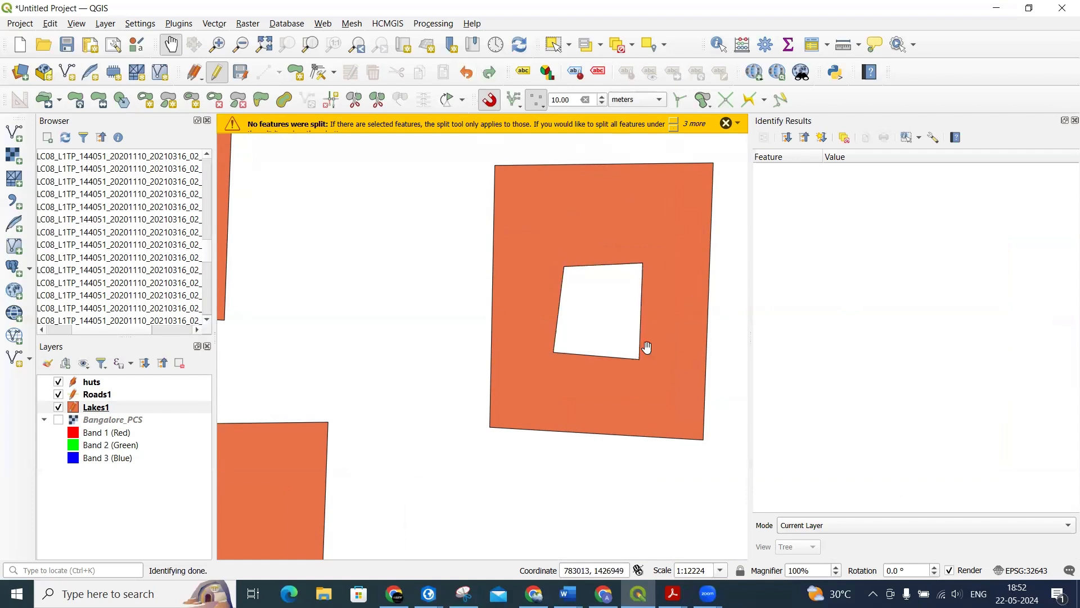
Remove the hole from the eastern polygon with the Delete Ring tool and identify the resulting feature.
click(219, 103)
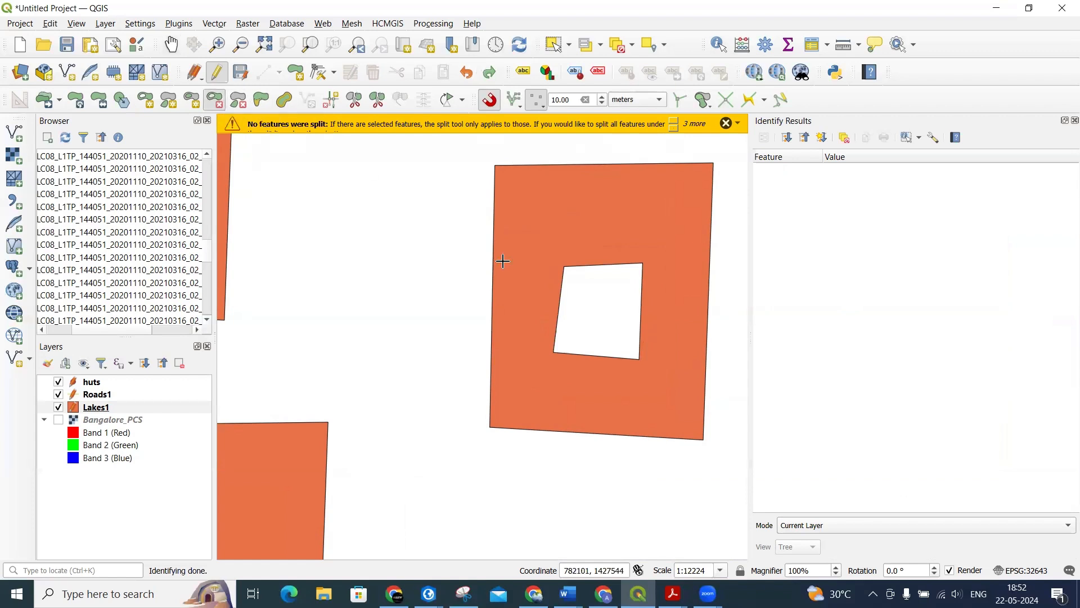
click(599, 305)
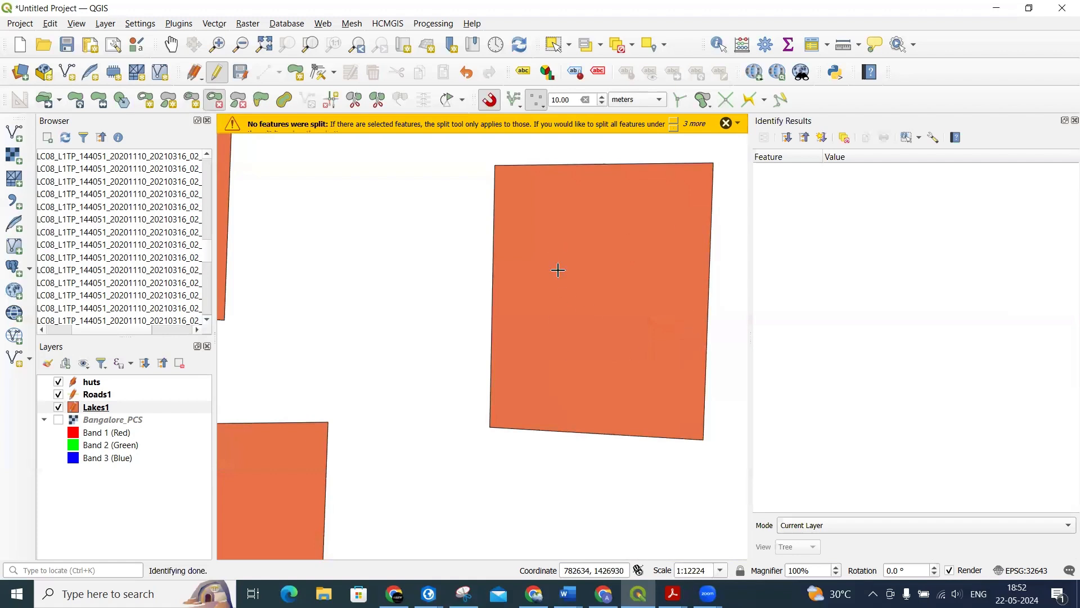
click(719, 45)
click(634, 407)
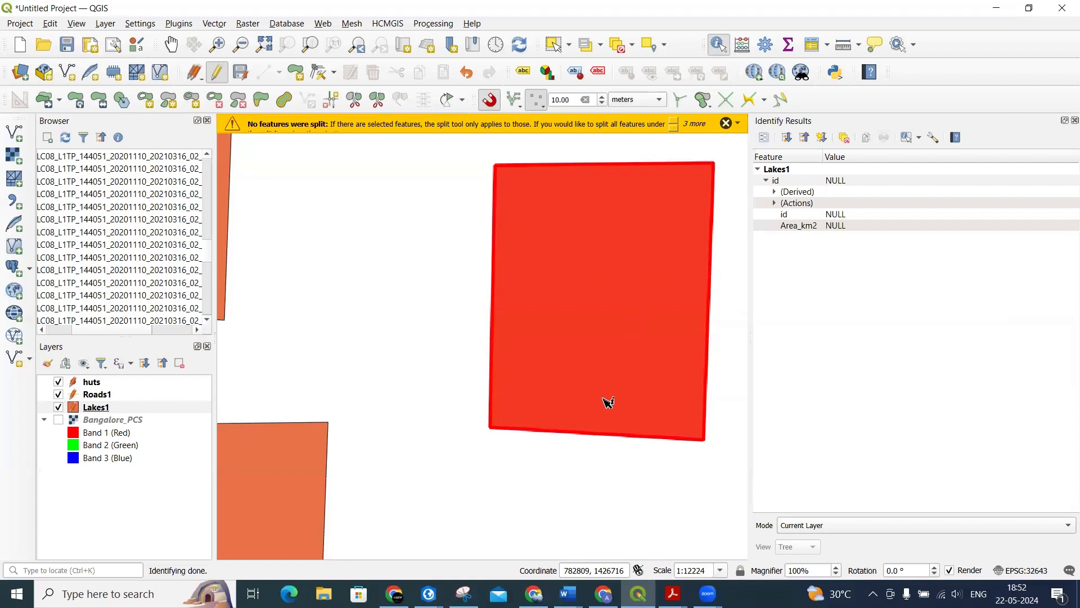
click(170, 45)
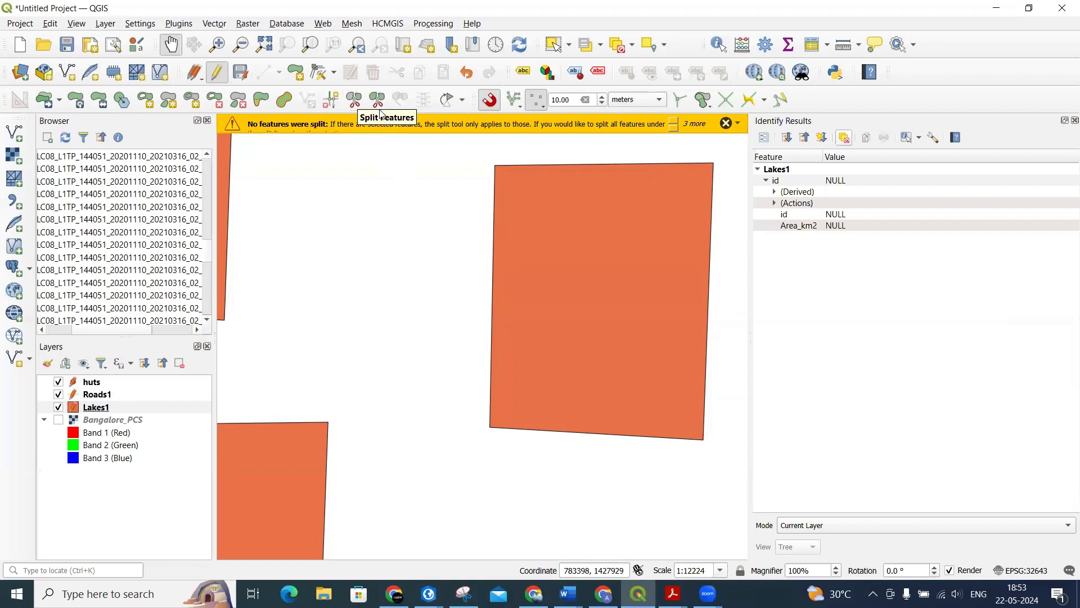
Select the eastern polygon and split it across its middle into upper and lower halves with Split Features.
click(355, 101)
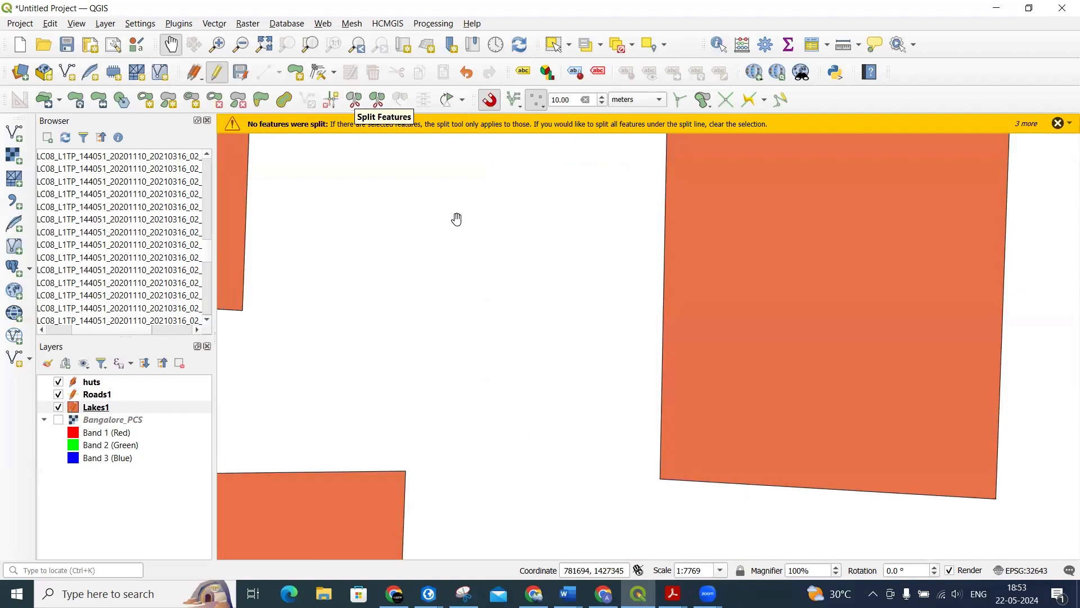
scroll(456, 221, down, 2)
drag(467, 253, 487, 319)
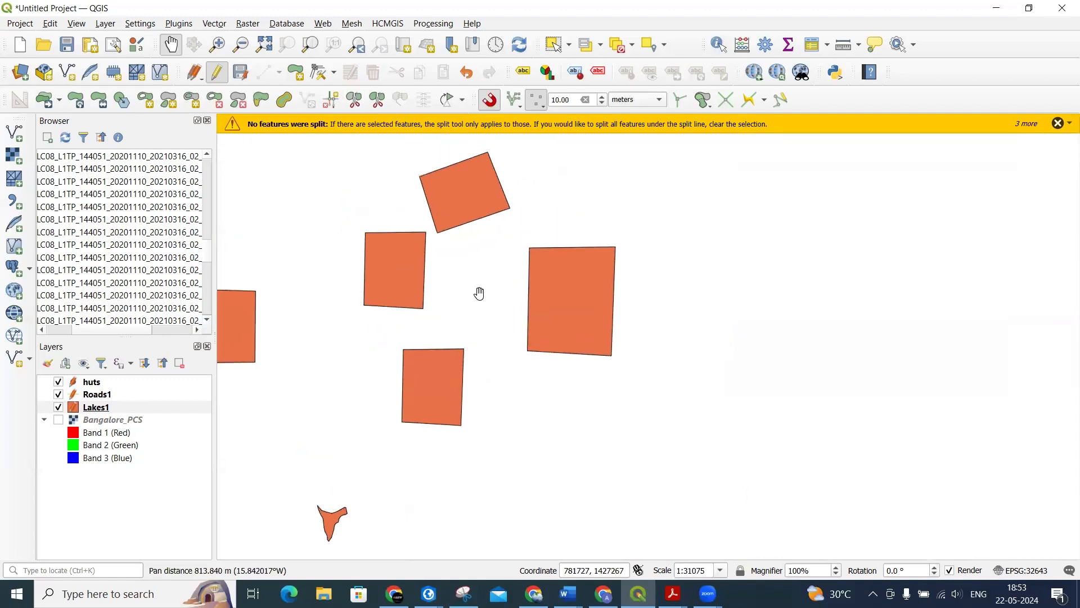
click(555, 45)
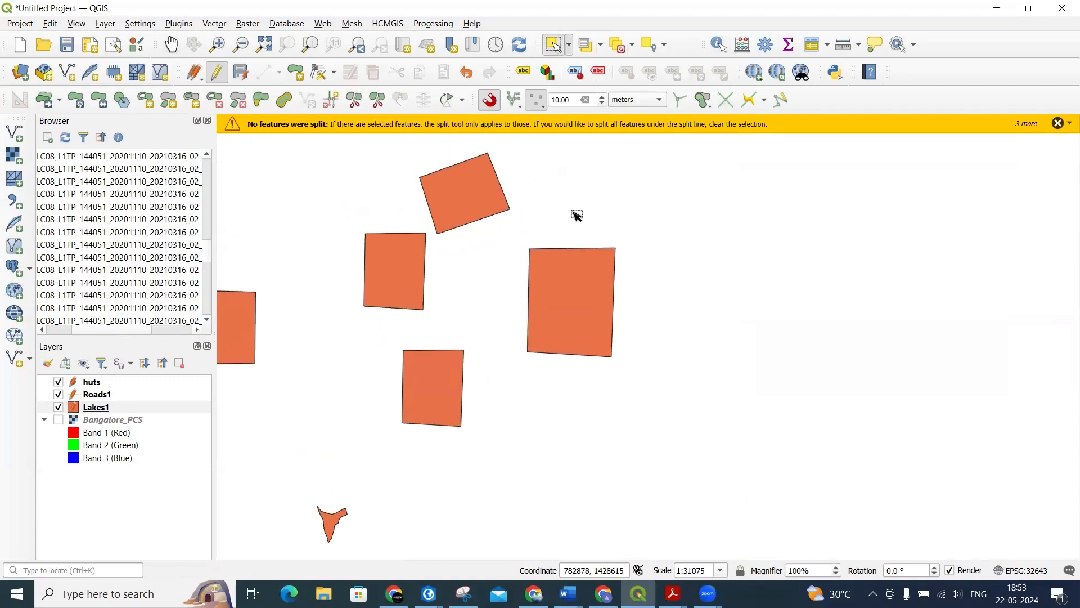
click(585, 324)
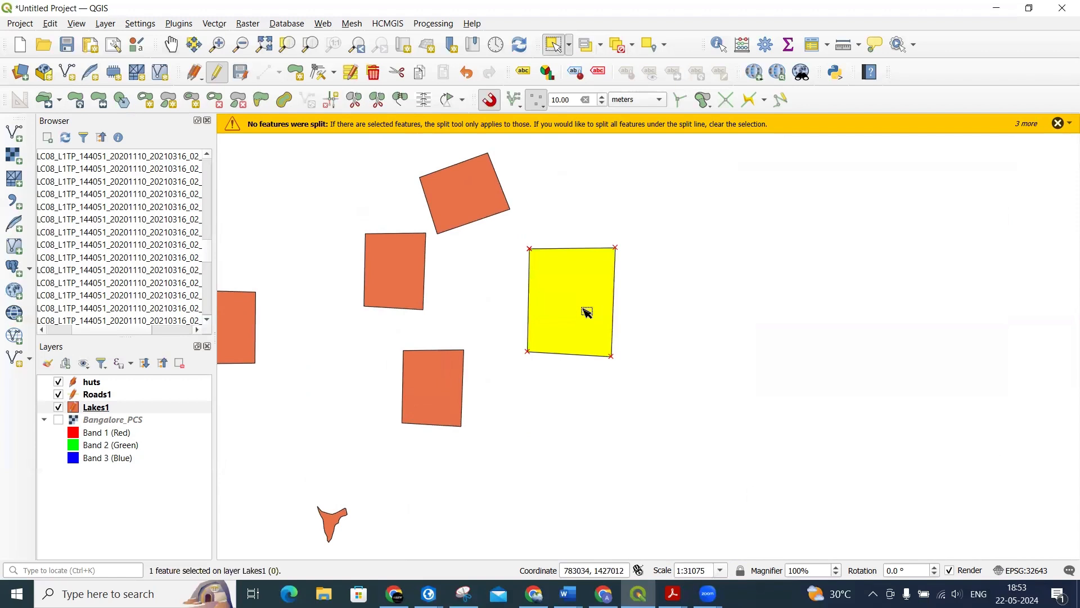
click(356, 102)
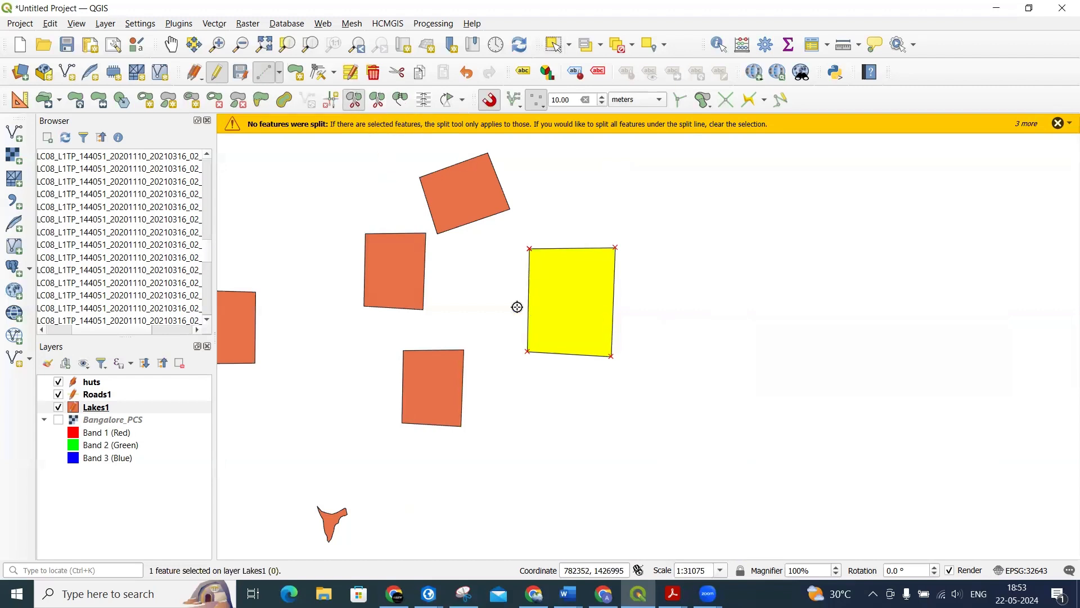
click(483, 296)
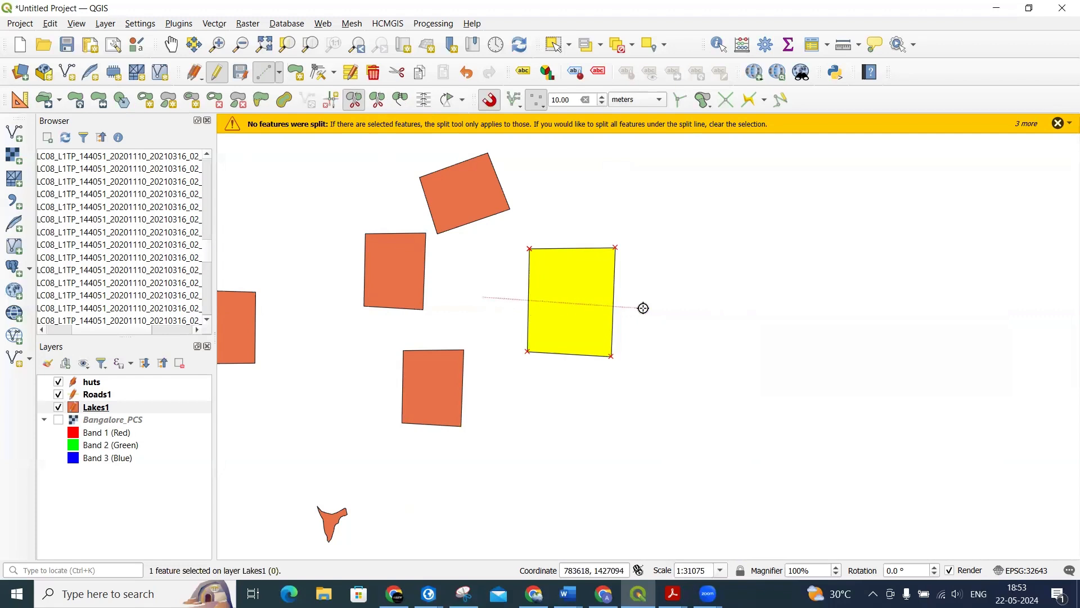
right_click(671, 301)
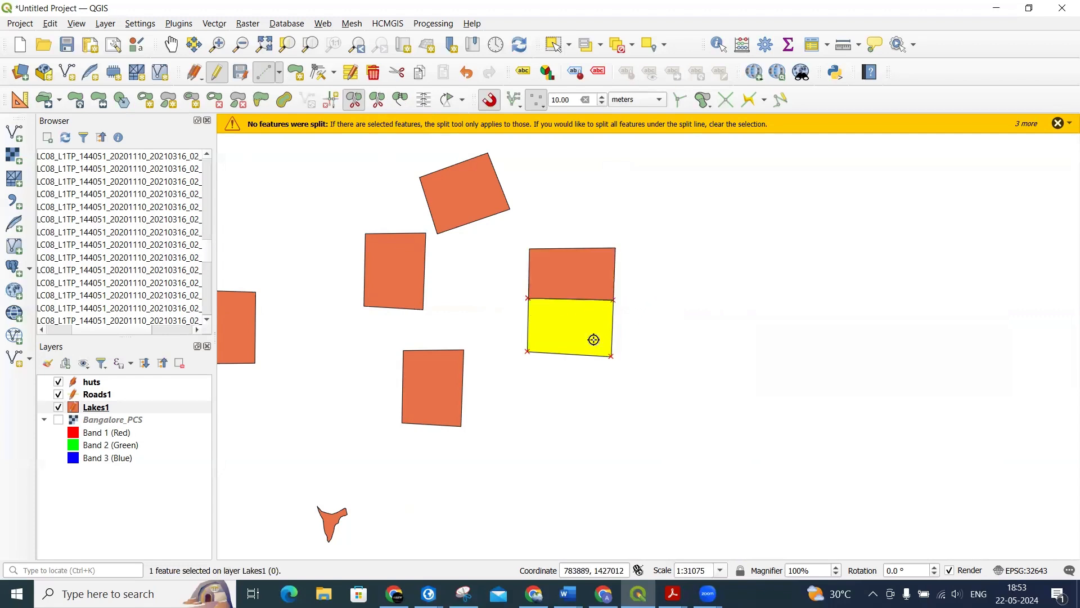
Identify the upper and lower halves of the eastern polygon alternately to check whether they are separate features.
click(719, 44)
click(572, 260)
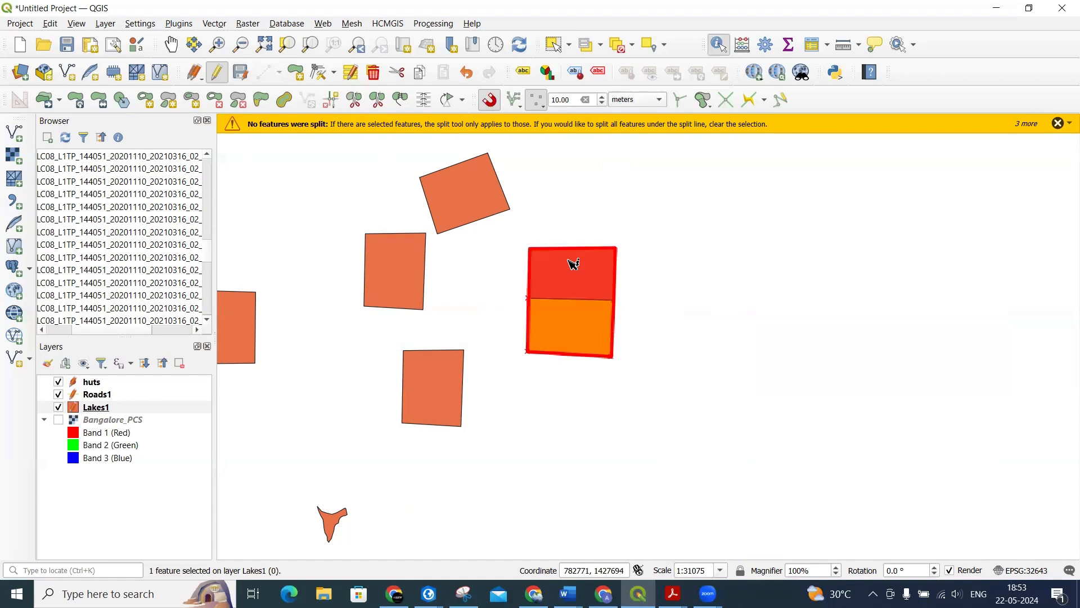
click(437, 338)
click(434, 306)
click(437, 311)
click(441, 295)
click(444, 339)
click(438, 296)
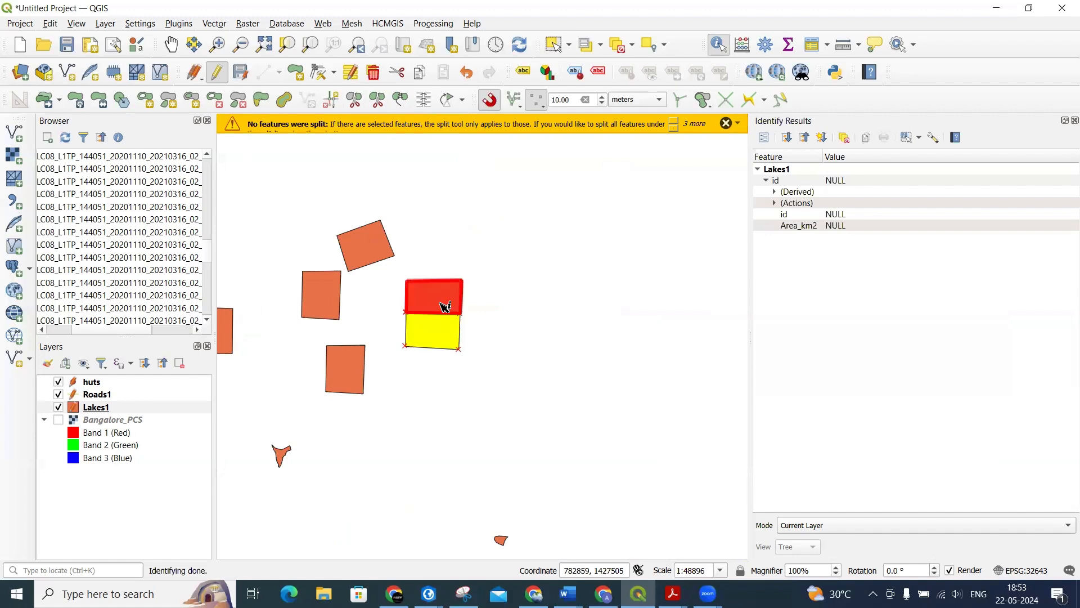
click(432, 332)
click(437, 296)
click(441, 335)
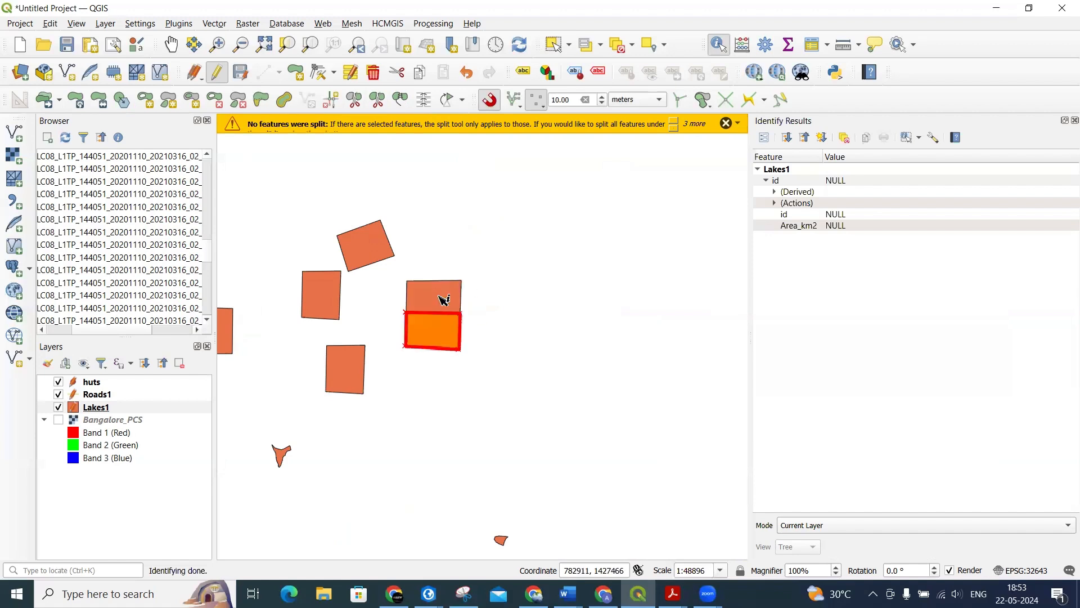
click(444, 300)
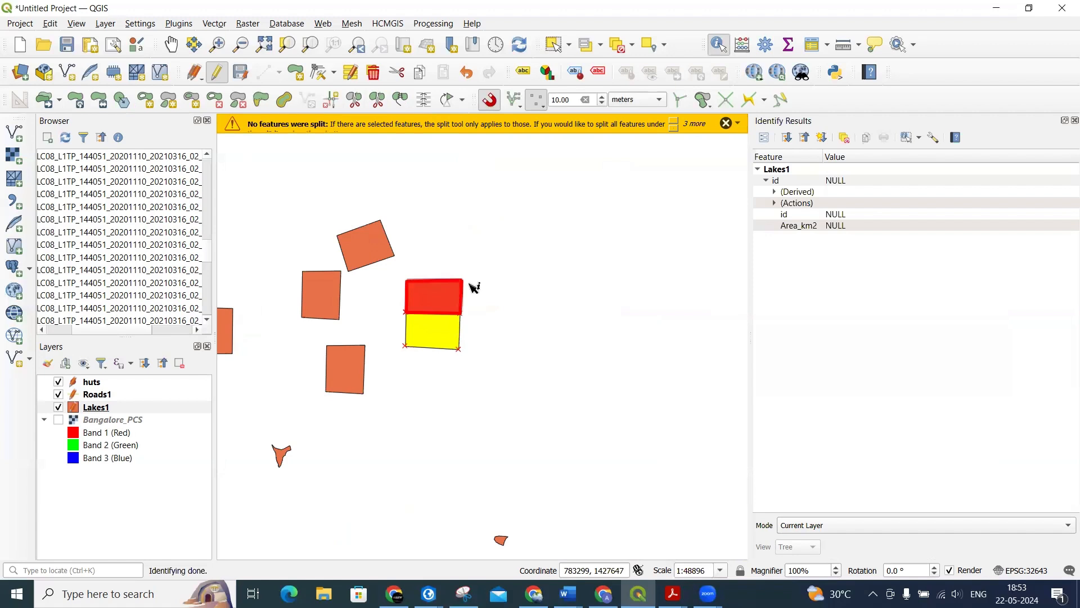
Undo the feature split and divide the eastern polygon across its middle with the Split Parts tool.
click(465, 74)
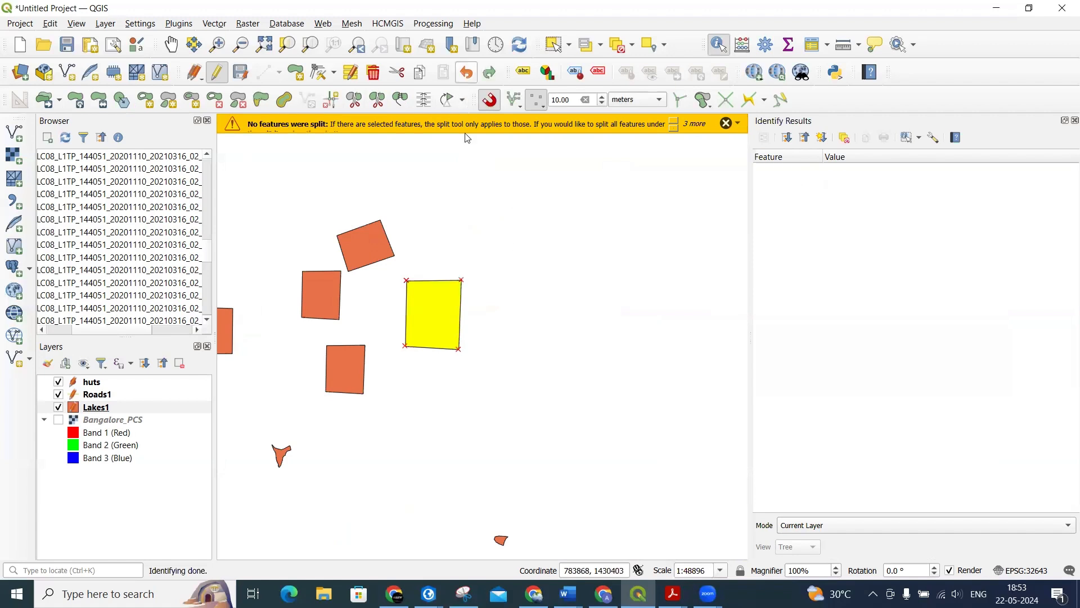
click(1074, 120)
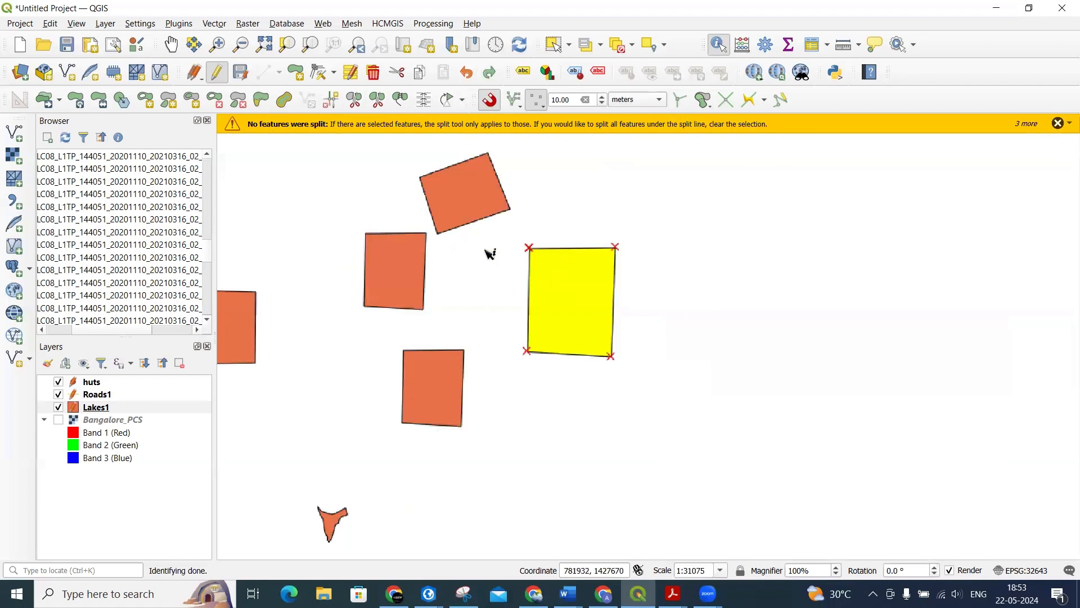
click(380, 104)
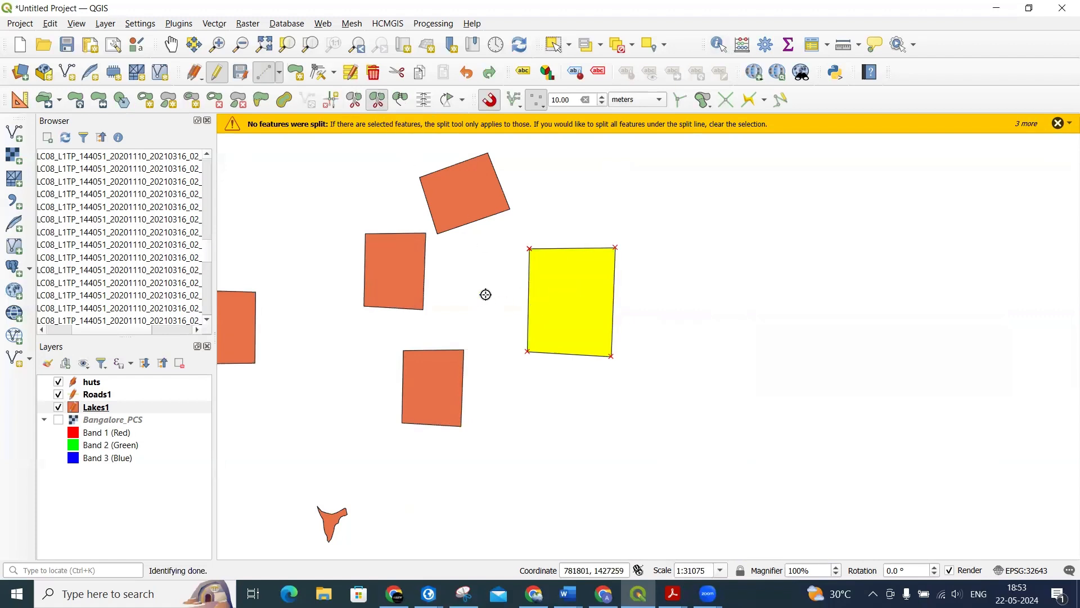
click(664, 299)
right_click(664, 299)
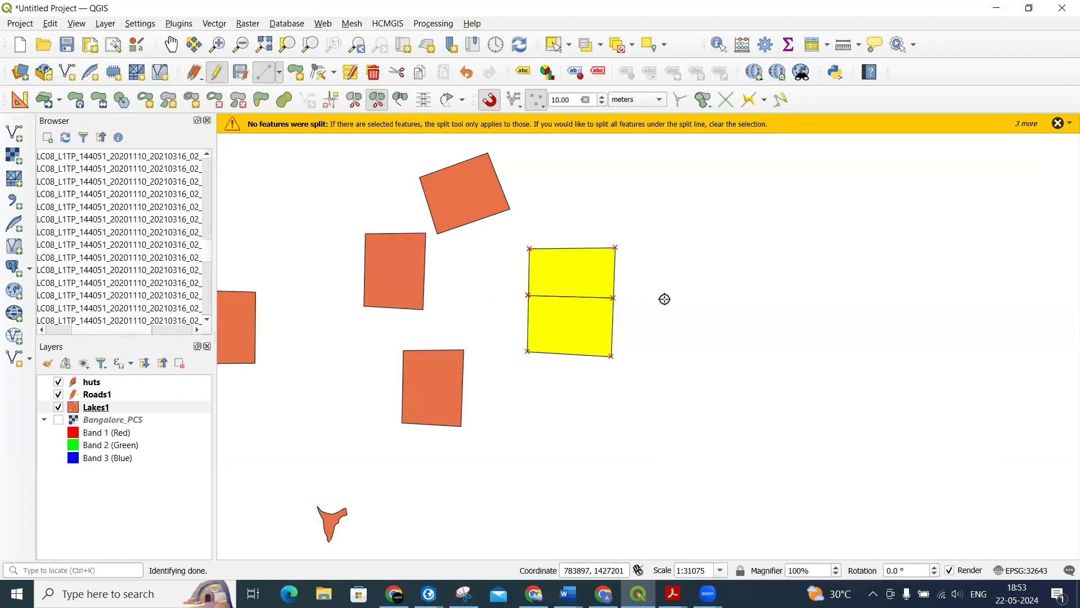
Identify the lower part of the eastern polygon to check whether both parts belong to one feature.
click(718, 45)
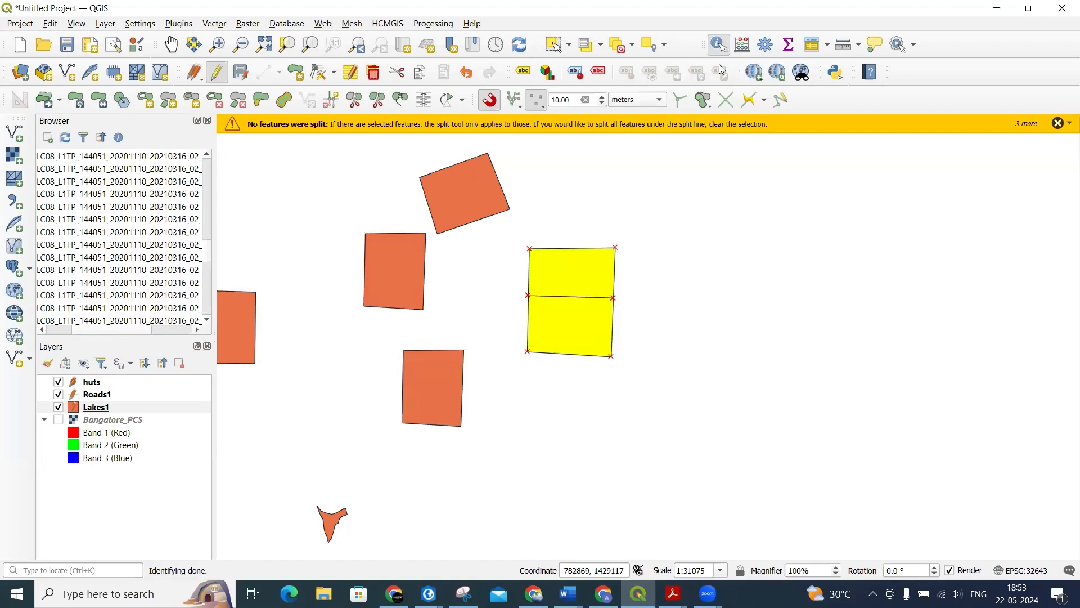
click(572, 320)
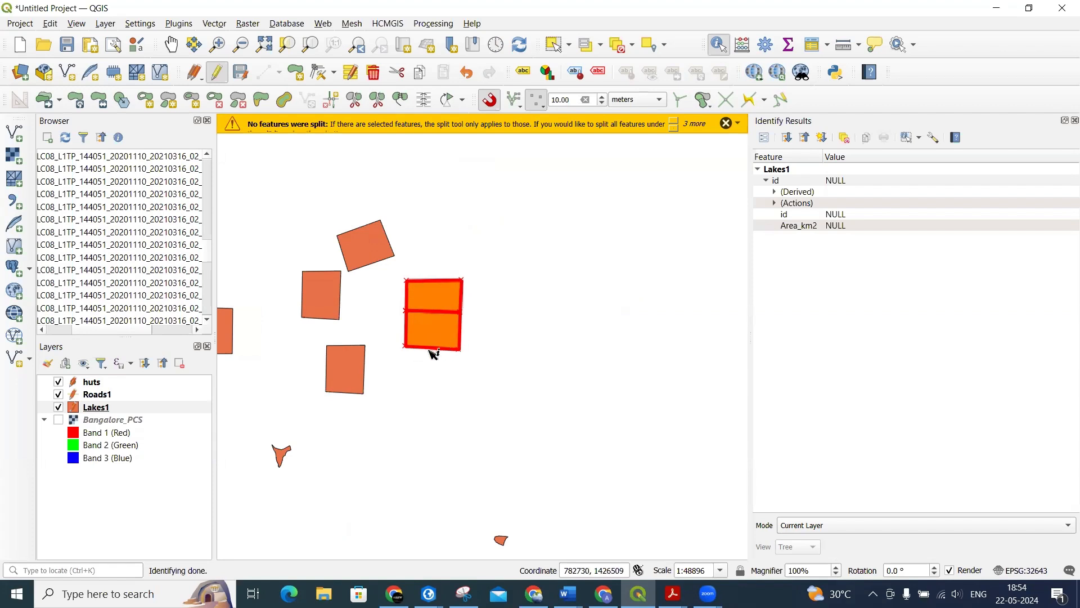
click(171, 44)
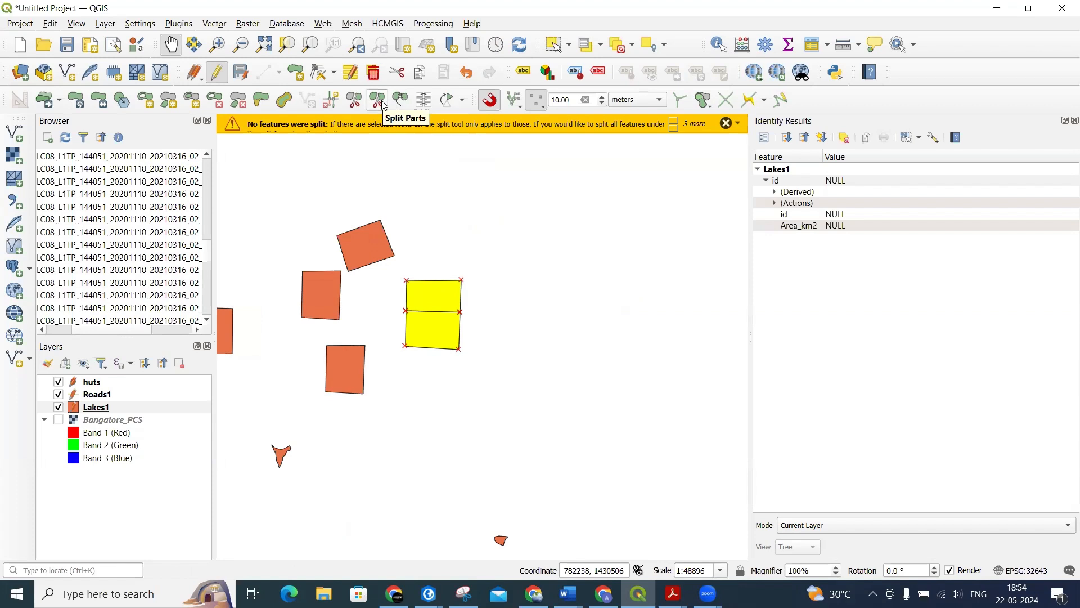
Try to split the westernmost polygon across its middle with Split Features while the eastern polygon is still selected.
drag(514, 321, 613, 315)
drag(422, 461, 495, 440)
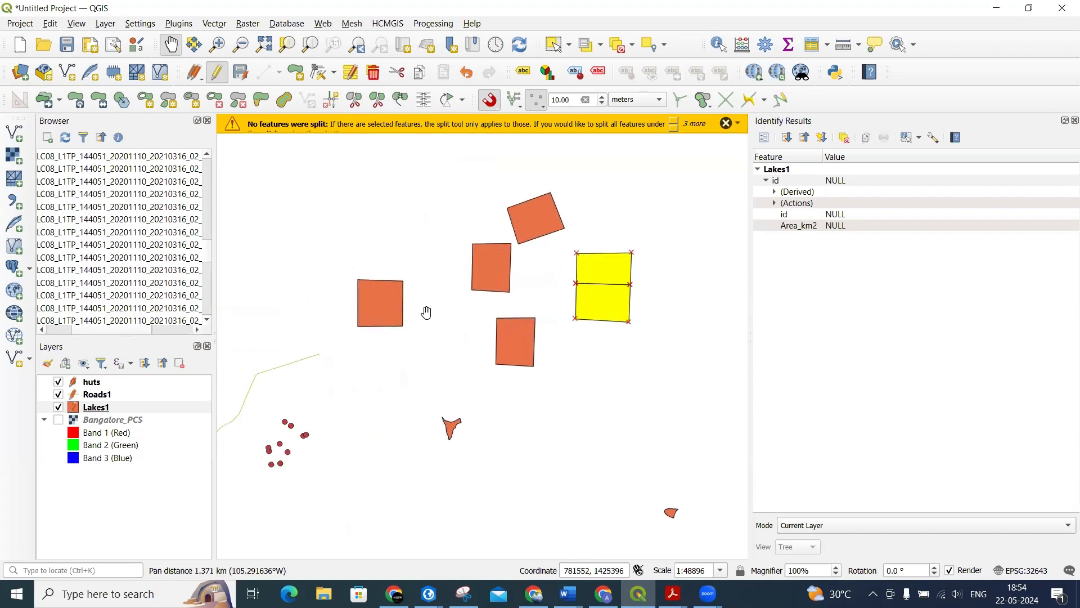
click(354, 101)
scroll(362, 297, up, 1)
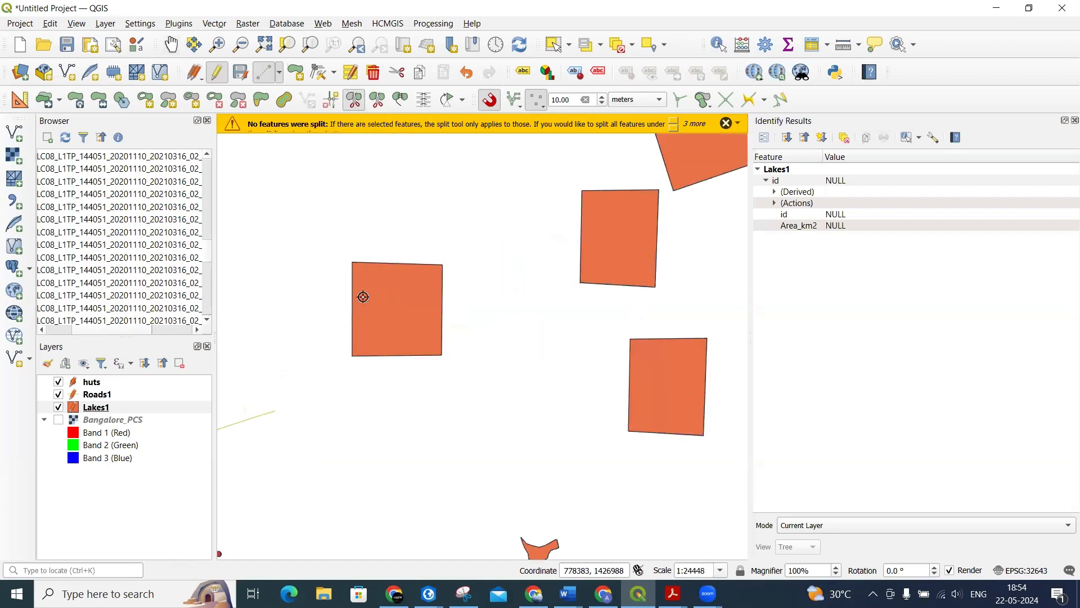
click(316, 303)
right_click(481, 307)
Select the westernmost polygon and split it horizontally across its middle with Split Features.
click(554, 44)
click(422, 337)
click(354, 100)
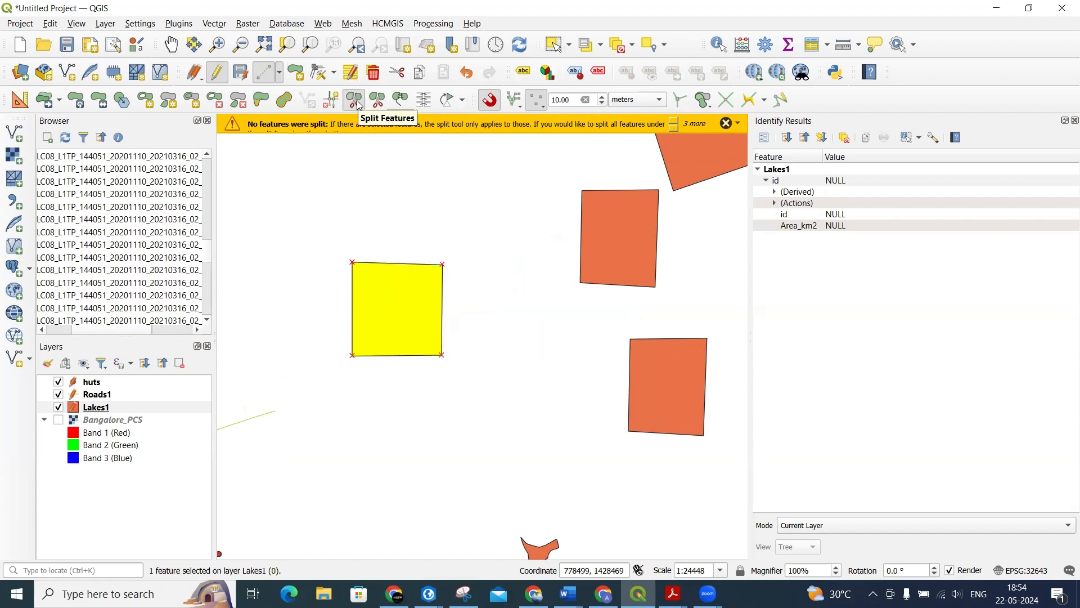
click(307, 308)
click(489, 306)
right_click(489, 306)
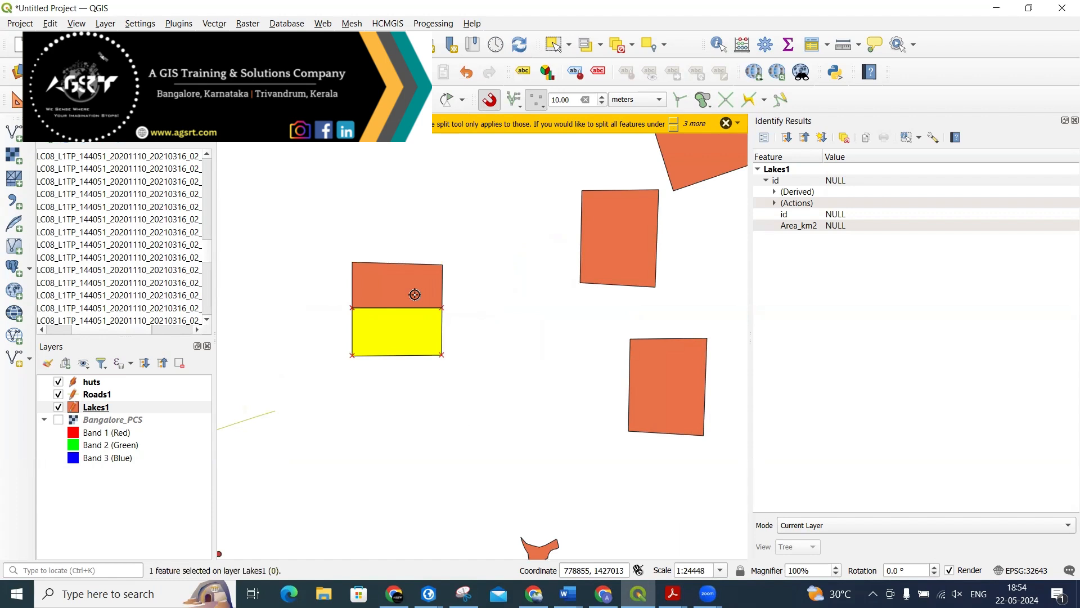
Merge the two halves of the westernmost Lakes1 polygon into one feature, taking attributes from the lower half, and clear the selection.
click(411, 296)
click(172, 45)
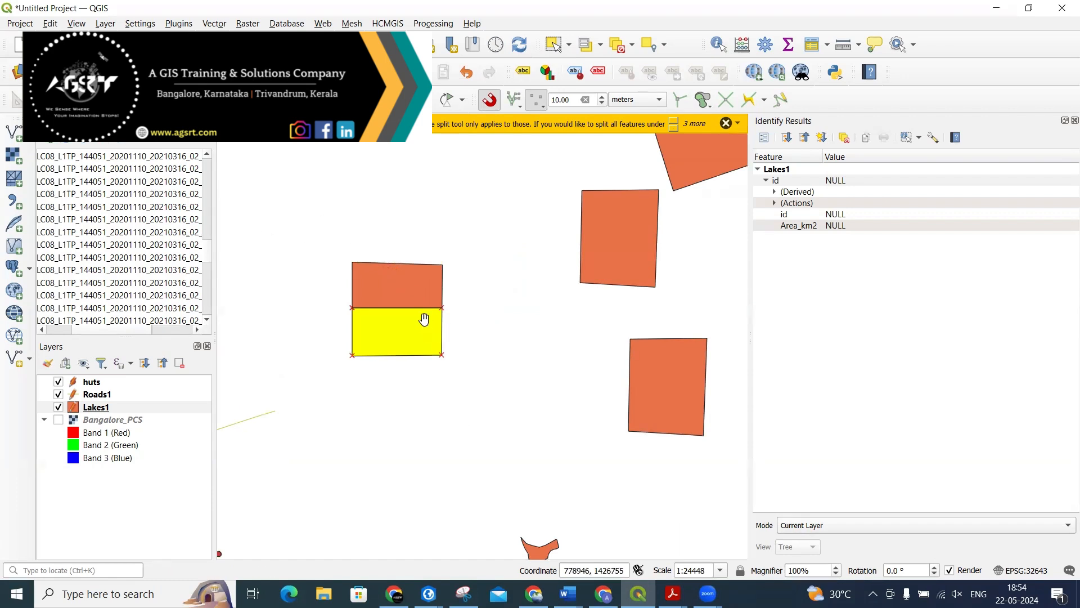
click(554, 44)
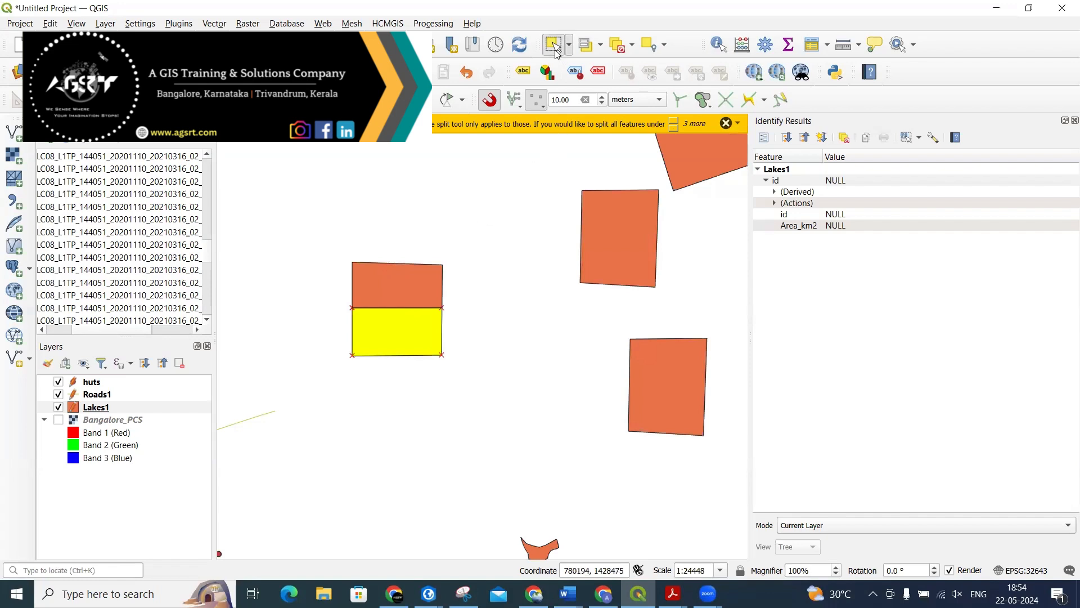
shift+click(403, 288)
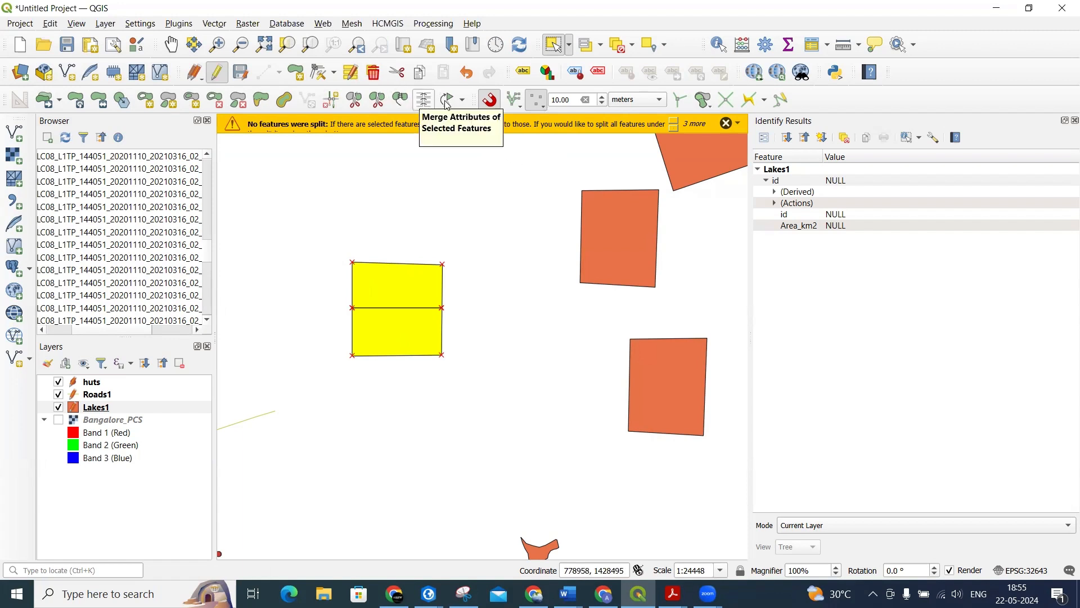
click(401, 100)
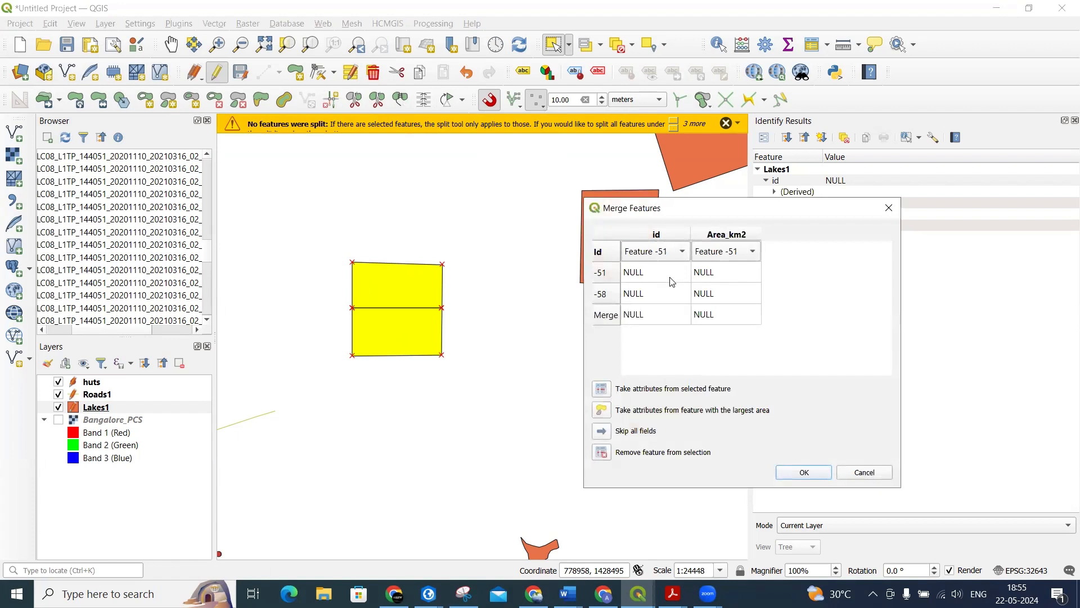
click(604, 280)
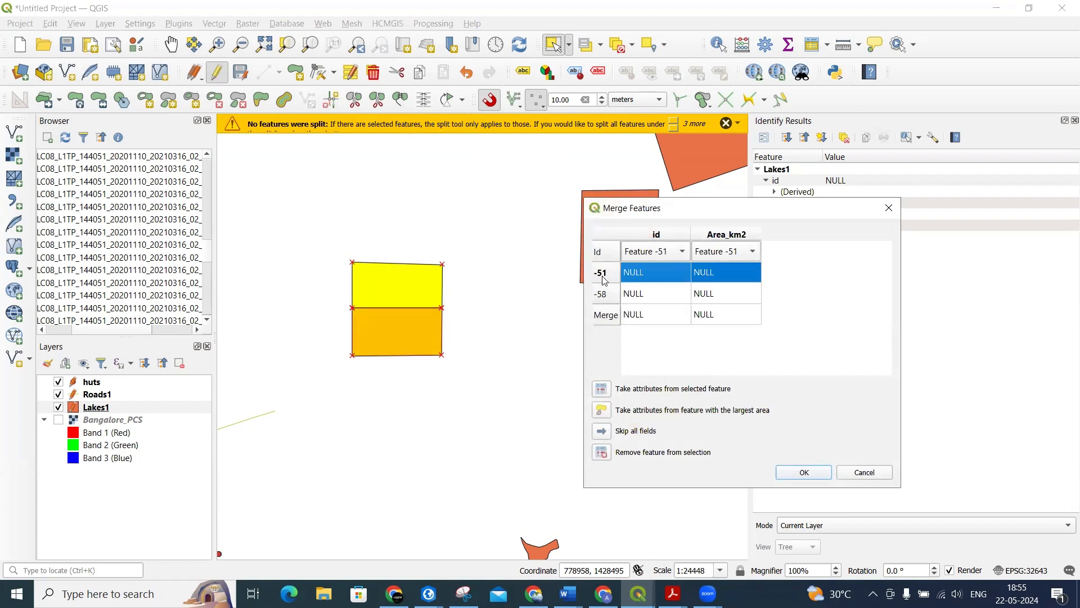
click(600, 390)
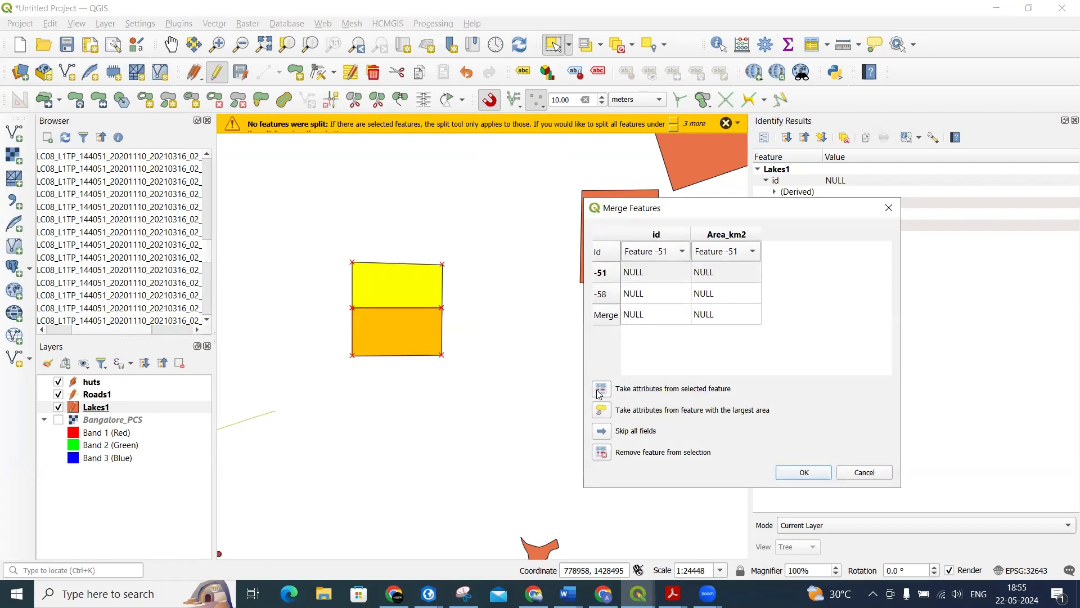
click(798, 474)
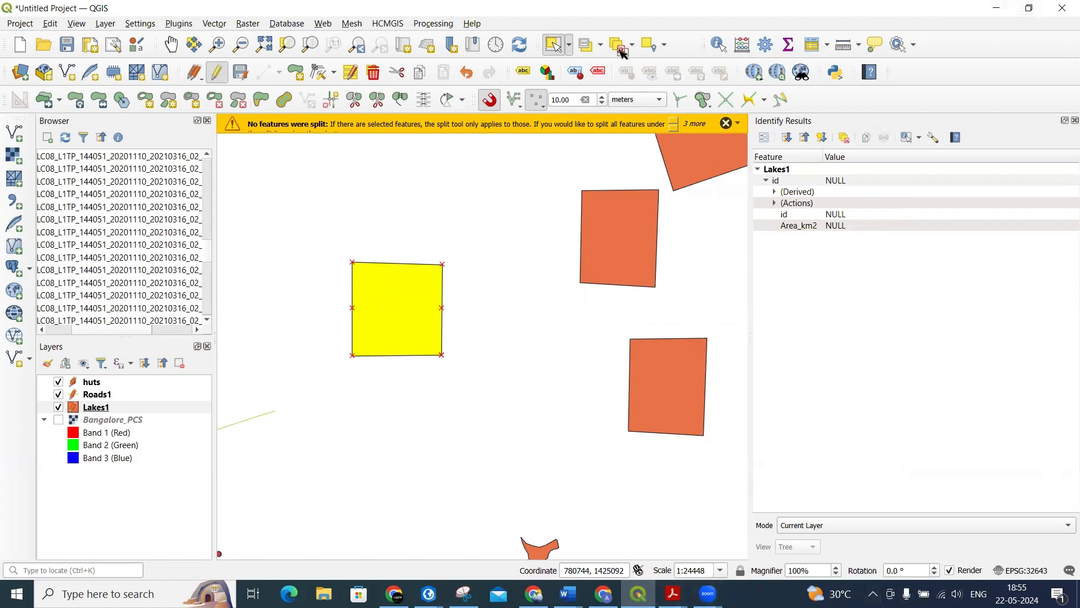
click(401, 259)
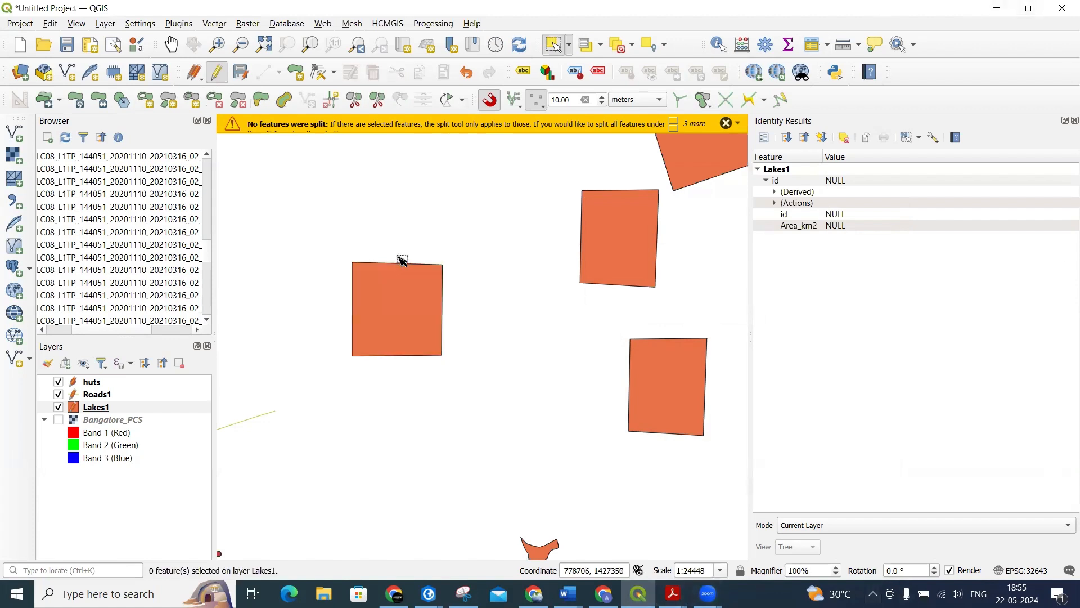
Select the westernmost polygon and add a four-sided part along its upper edge with Add Part.
click(170, 101)
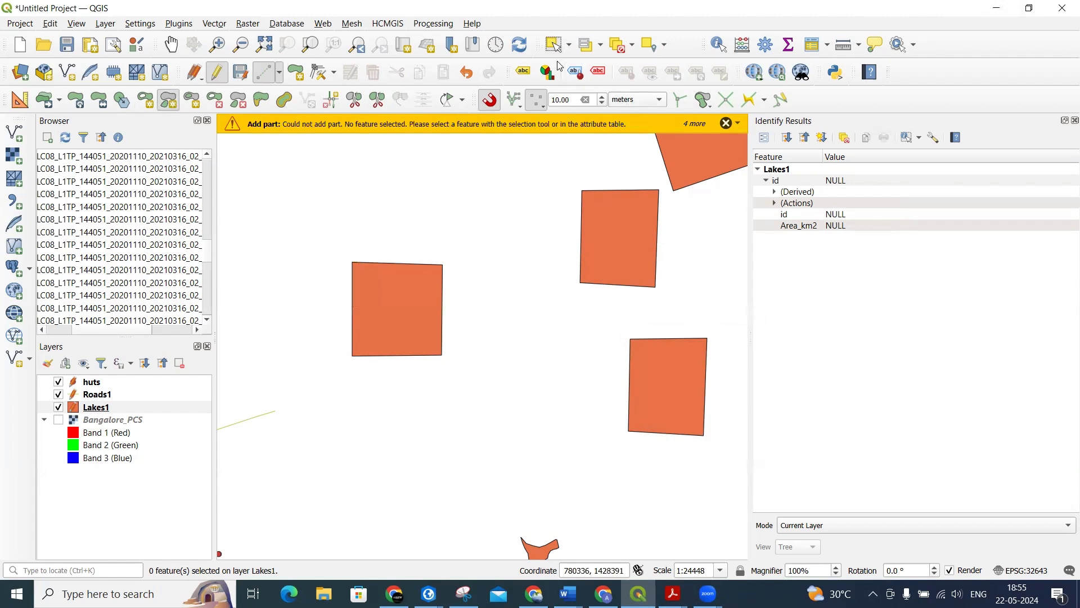
click(554, 45)
click(409, 307)
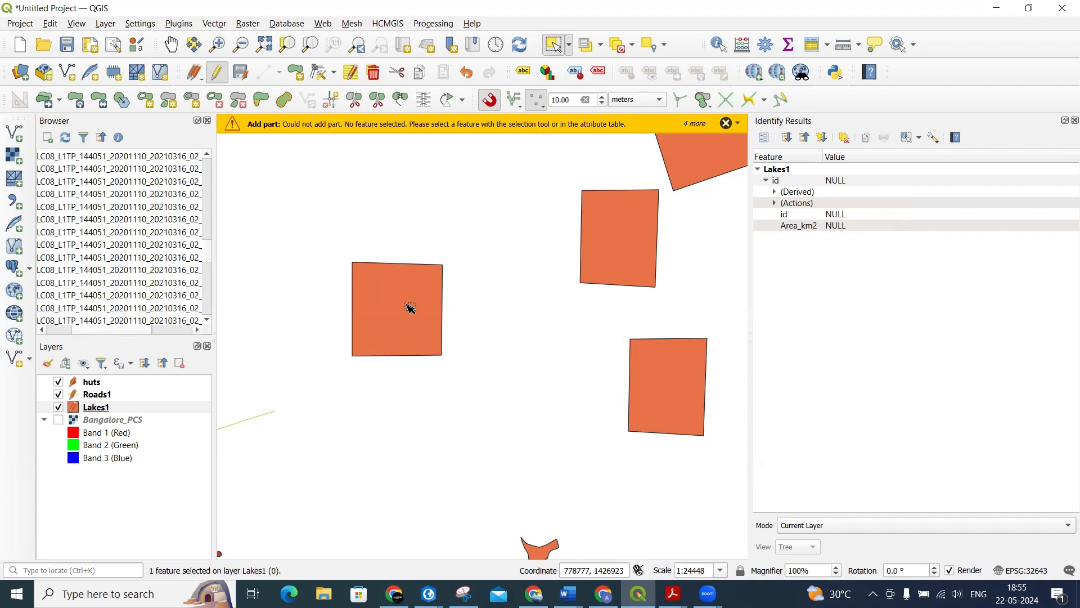
click(170, 103)
click(353, 262)
click(355, 212)
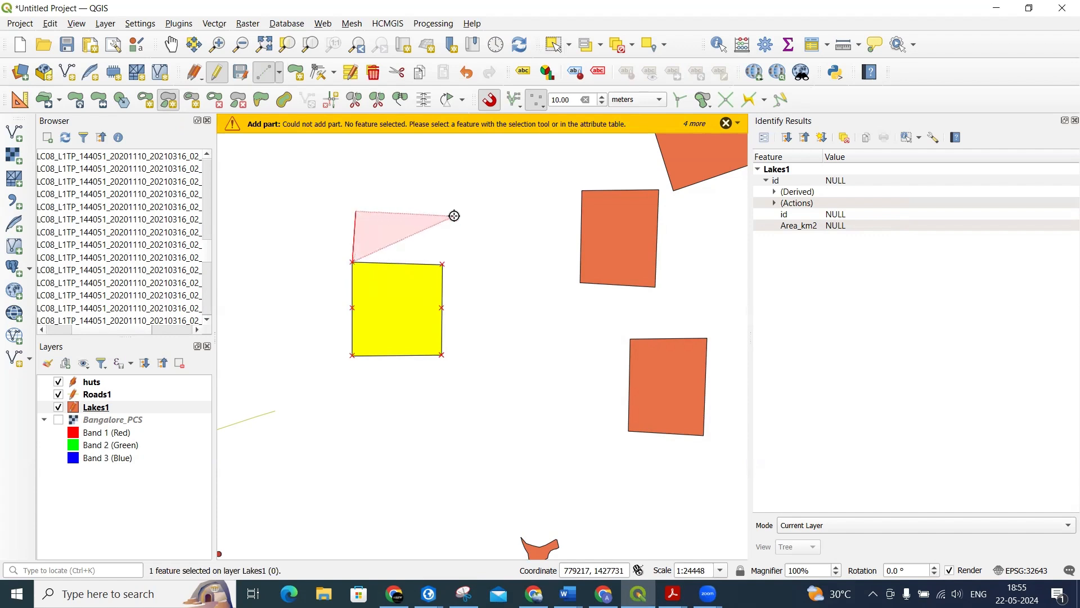
click(454, 215)
click(443, 264)
right_click(444, 264)
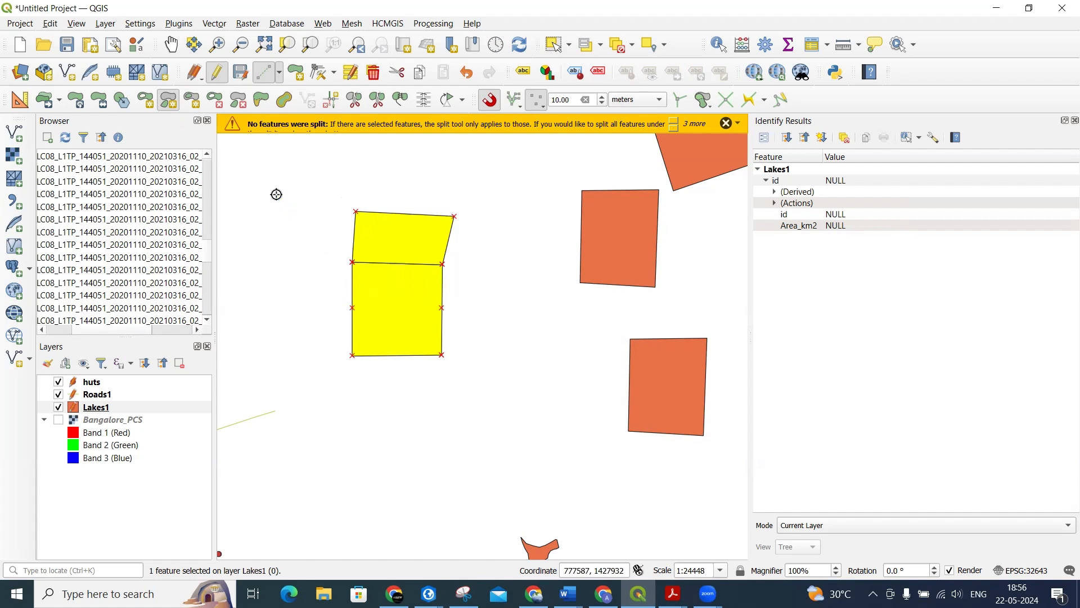
Delete the part on the upper edge of the westernmost polygon with Delete Part.
click(240, 103)
click(395, 235)
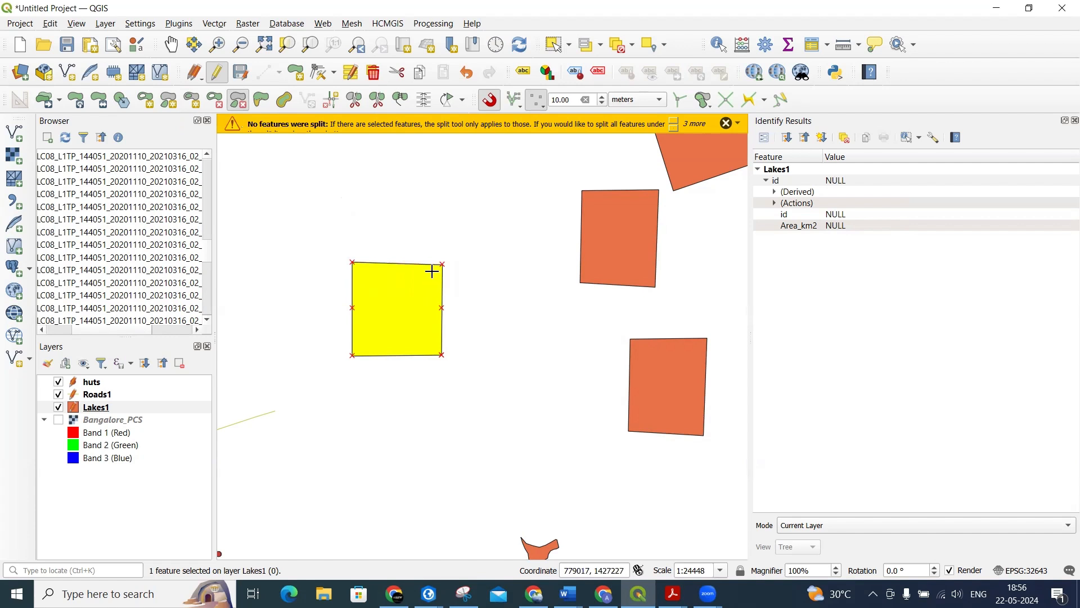
Save the edits of the Lakes1 layer.
scroll(428, 389, down, 1)
scroll(428, 389, up, 1)
drag(428, 389, 492, 297)
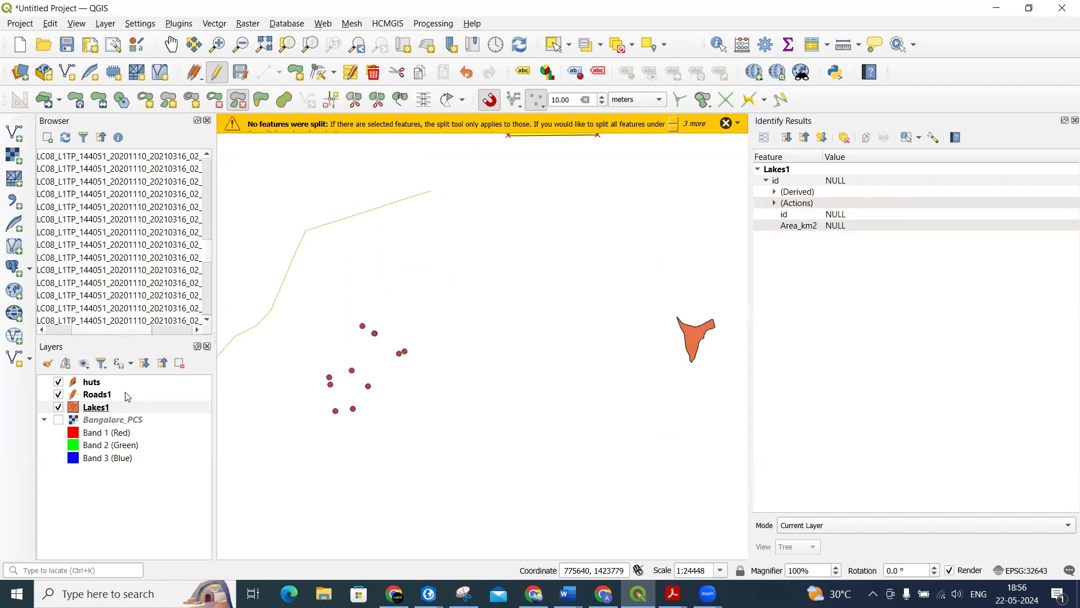
click(240, 72)
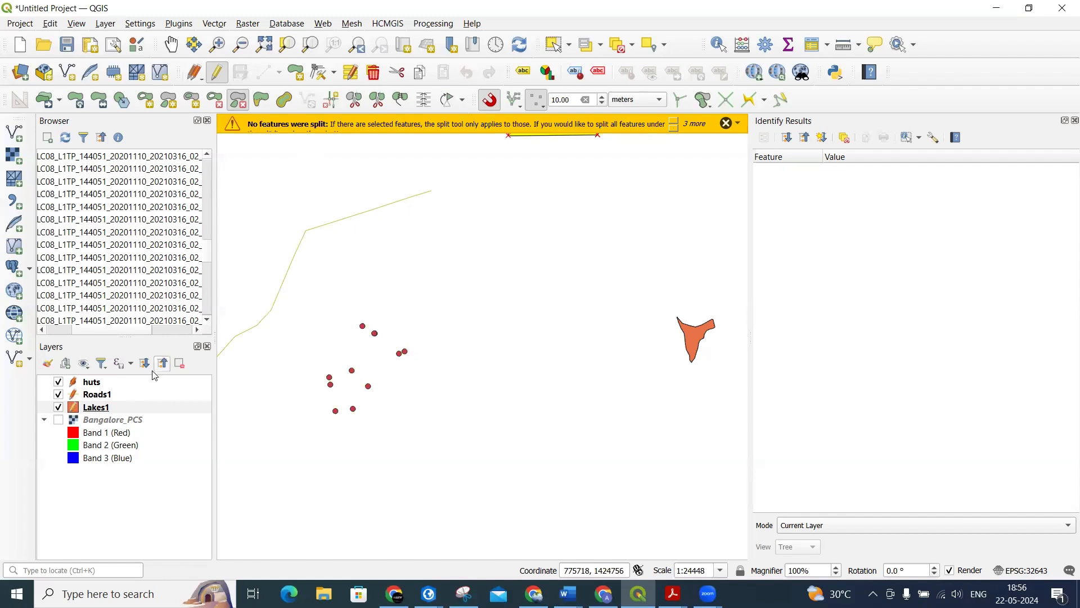
Draw a long horizontal line on the Roads1 layer in the empty area below the huts, leaving its attributes empty.
click(109, 396)
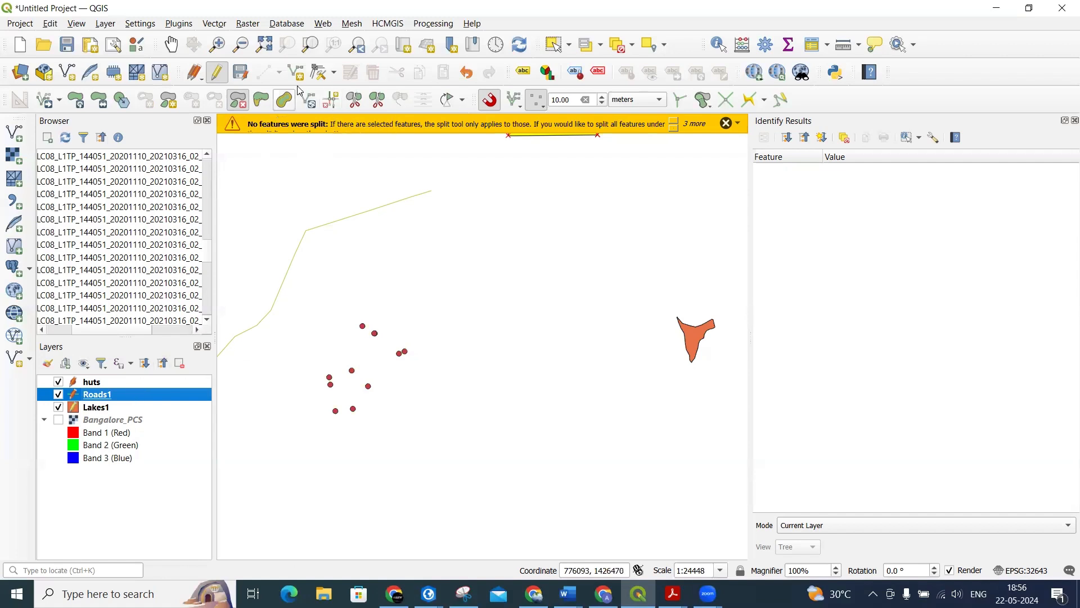
click(263, 74)
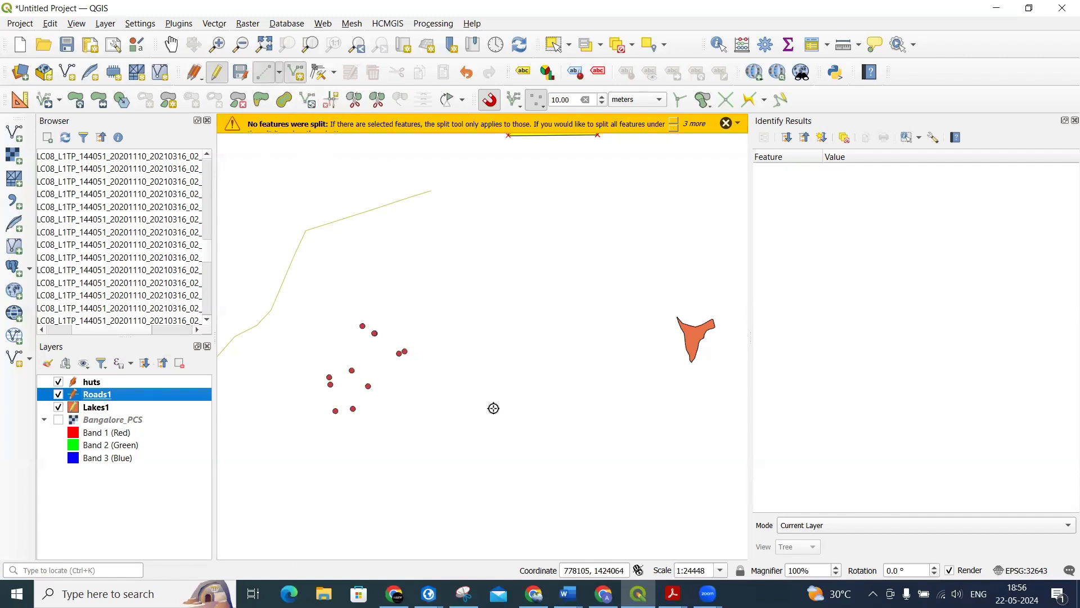
click(373, 457)
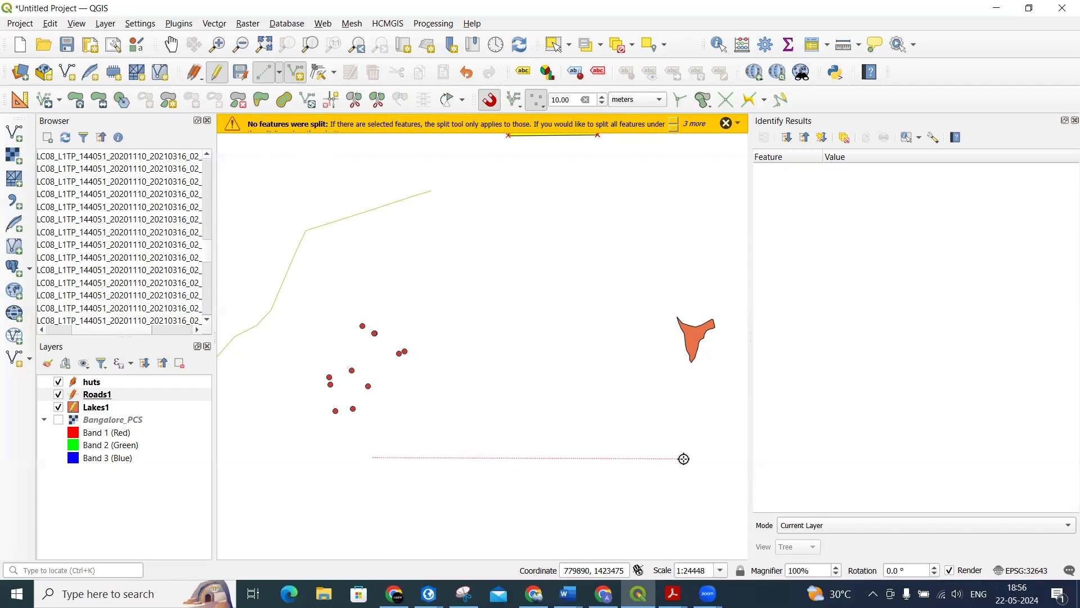
click(684, 459)
right_click(685, 459)
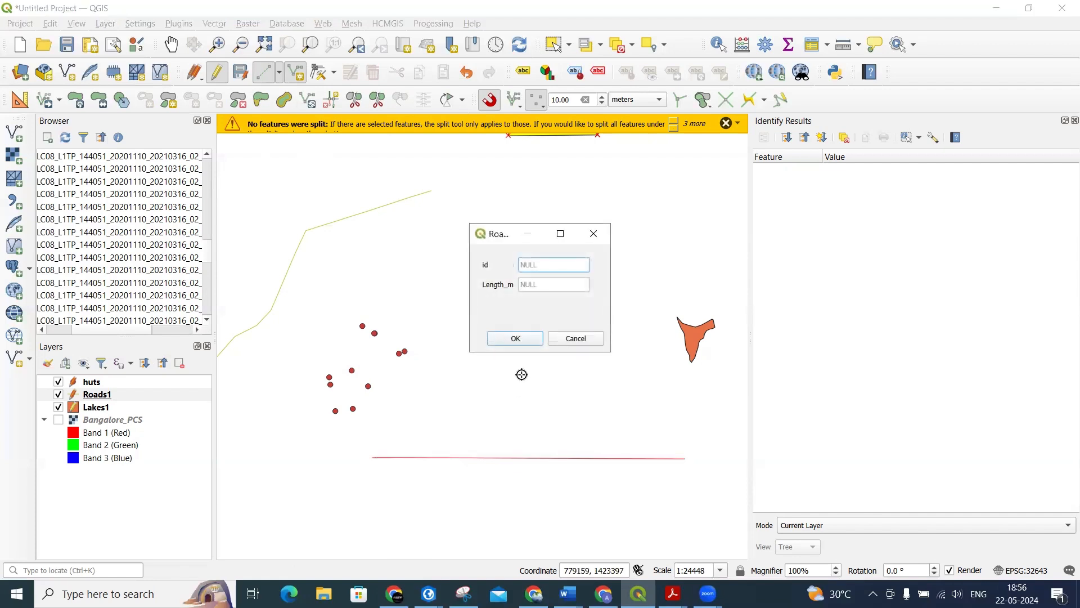
click(514, 338)
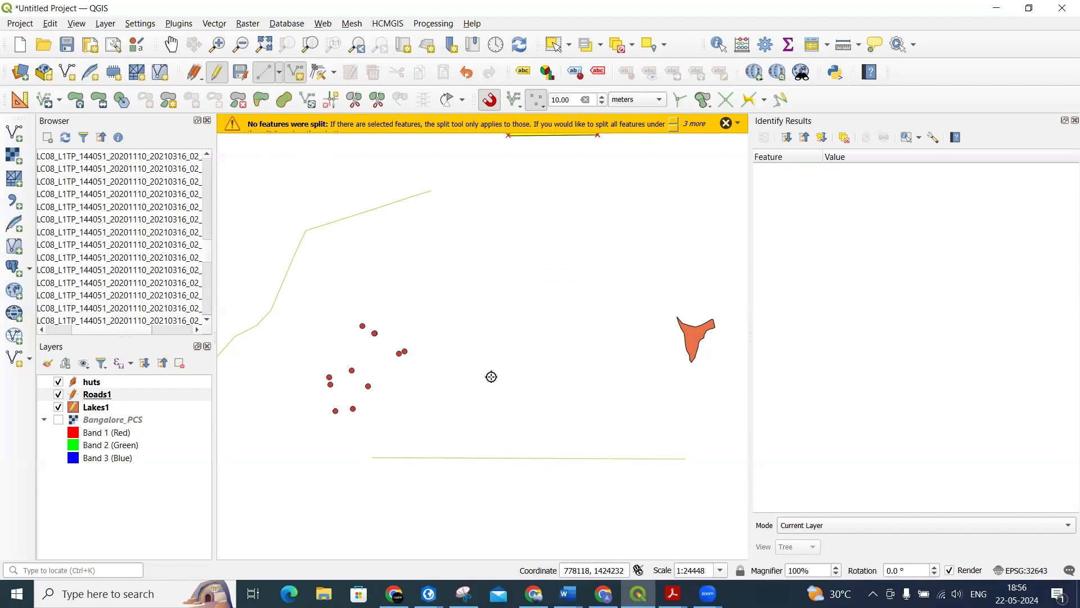
Draw two vertical Roads1 lines with empty attributes, one ending just above the horizontal line and one crossing it farther east.
click(491, 344)
click(490, 437)
right_click(490, 437)
click(525, 342)
click(603, 538)
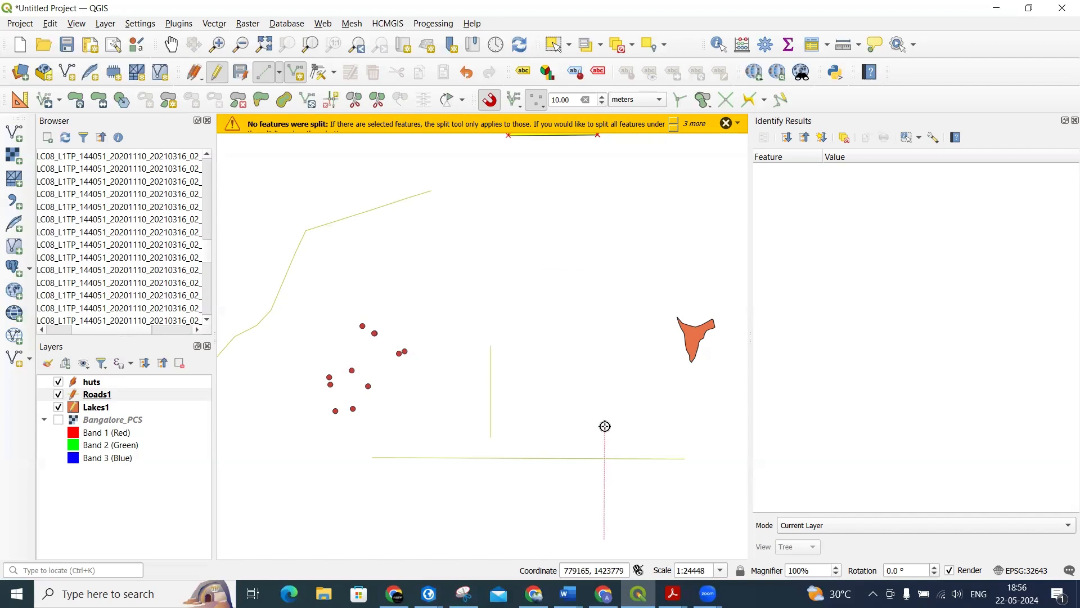
click(604, 426)
right_click(604, 427)
Switch the snapping type to Segment for use with the Trim/Extend tool.
click(332, 109)
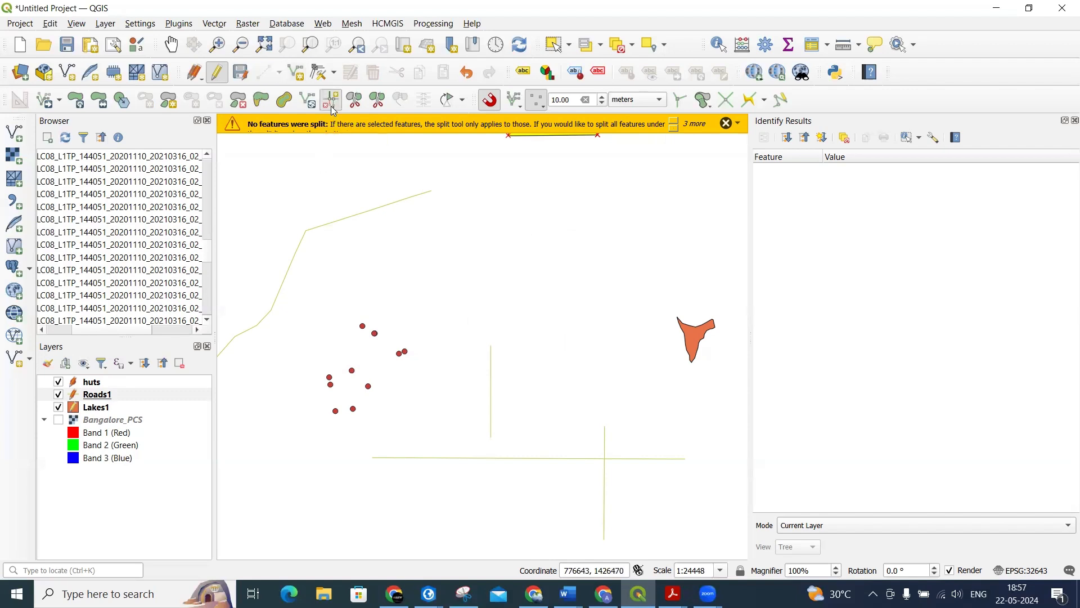
click(518, 106)
click(545, 108)
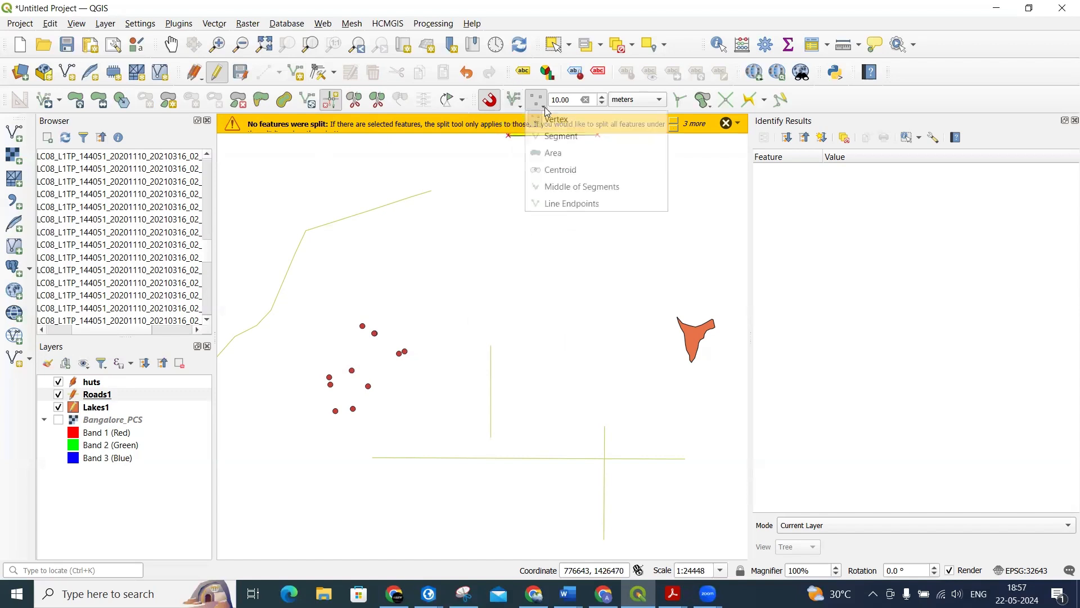
click(554, 136)
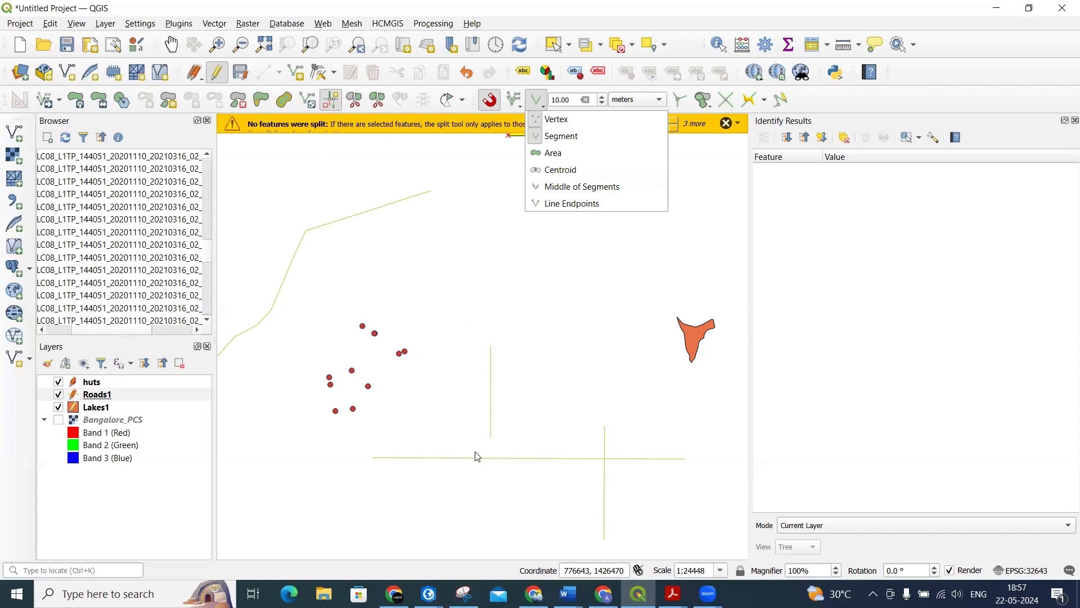
click(590, 137)
click(589, 136)
Extend the short western vertical line down to the horizontal line with Trim/Extend and save the Roads1 edits.
click(334, 103)
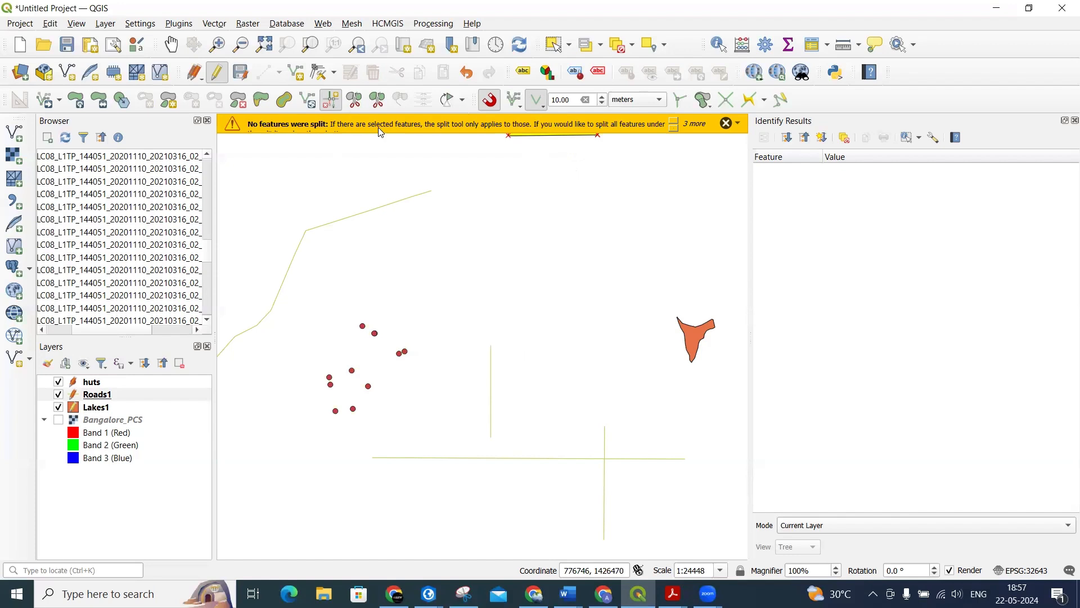
click(491, 432)
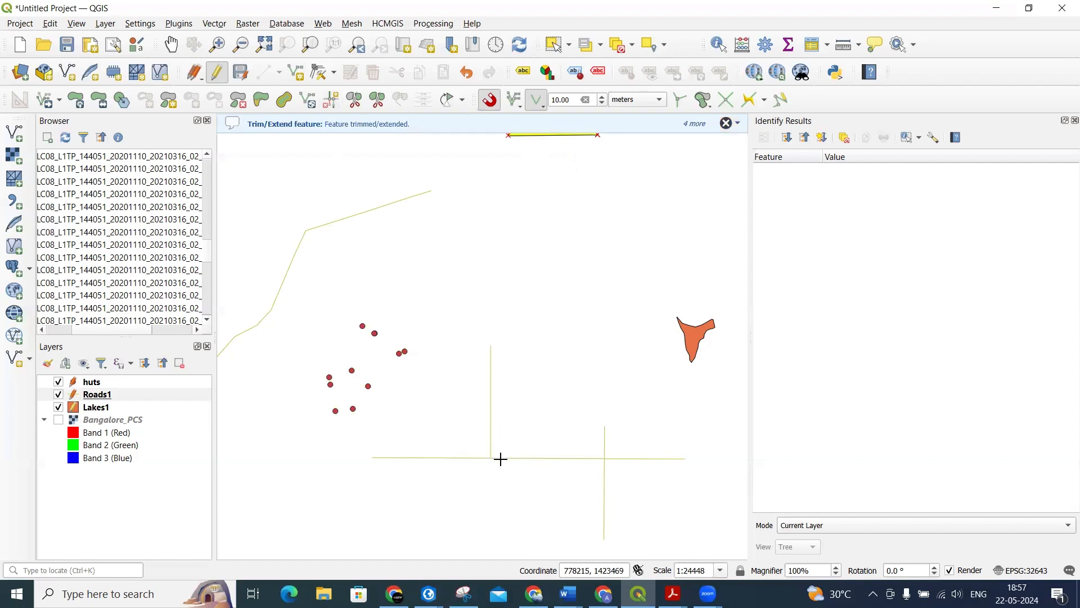
click(240, 72)
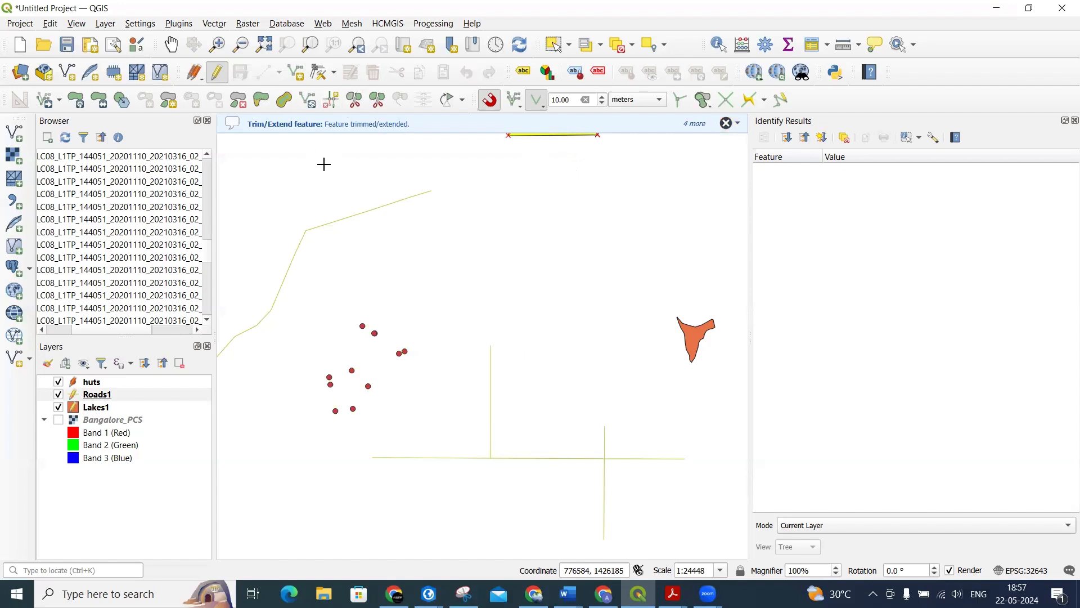
Trim the stub of the eastern vertical line above the horizontal line with Trim/Extend.
click(332, 105)
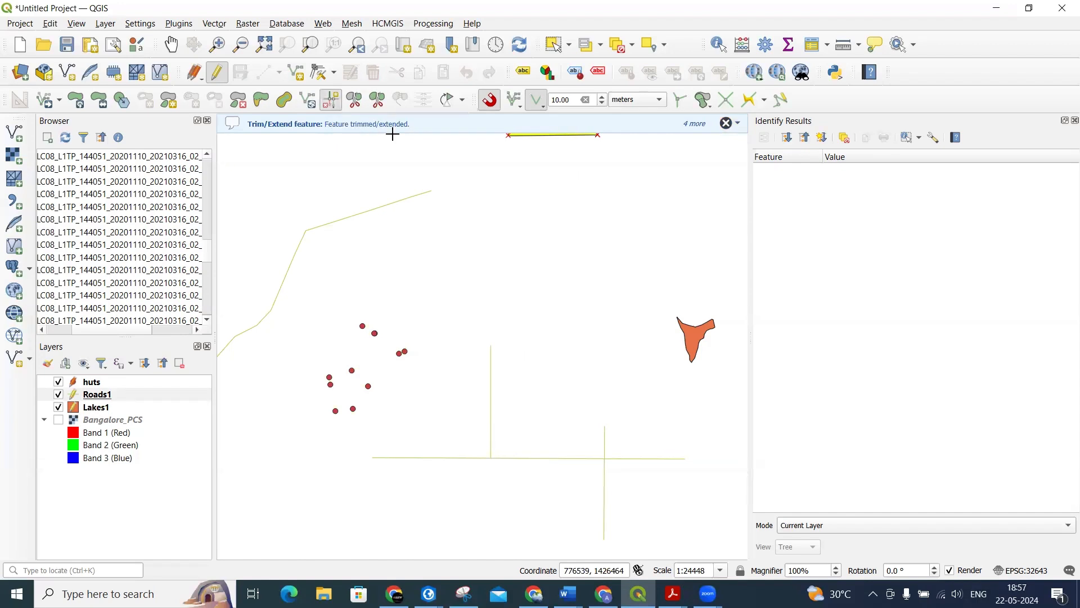
click(584, 457)
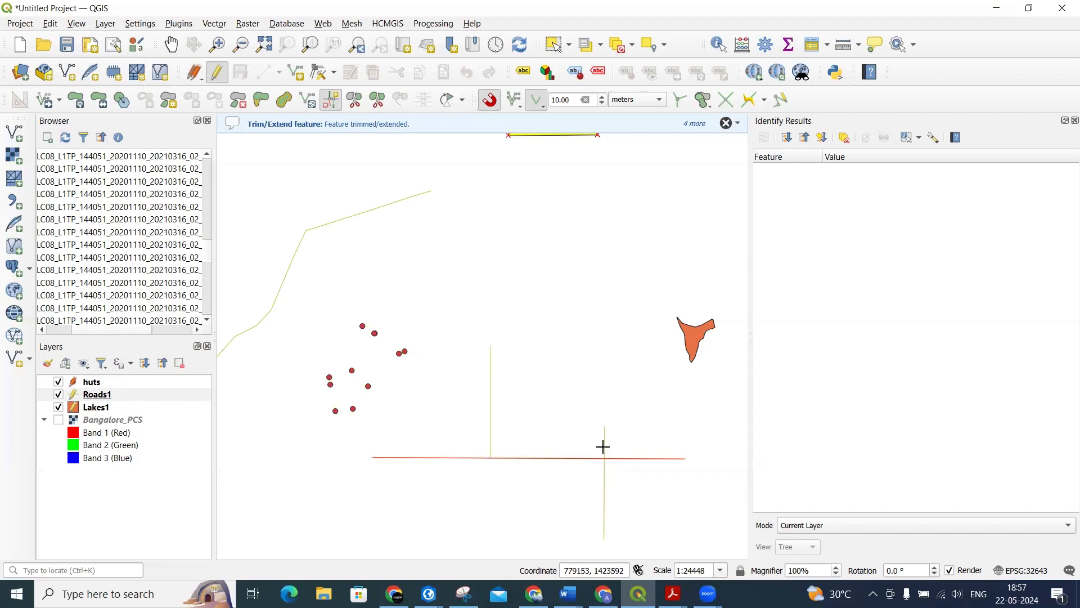
click(605, 449)
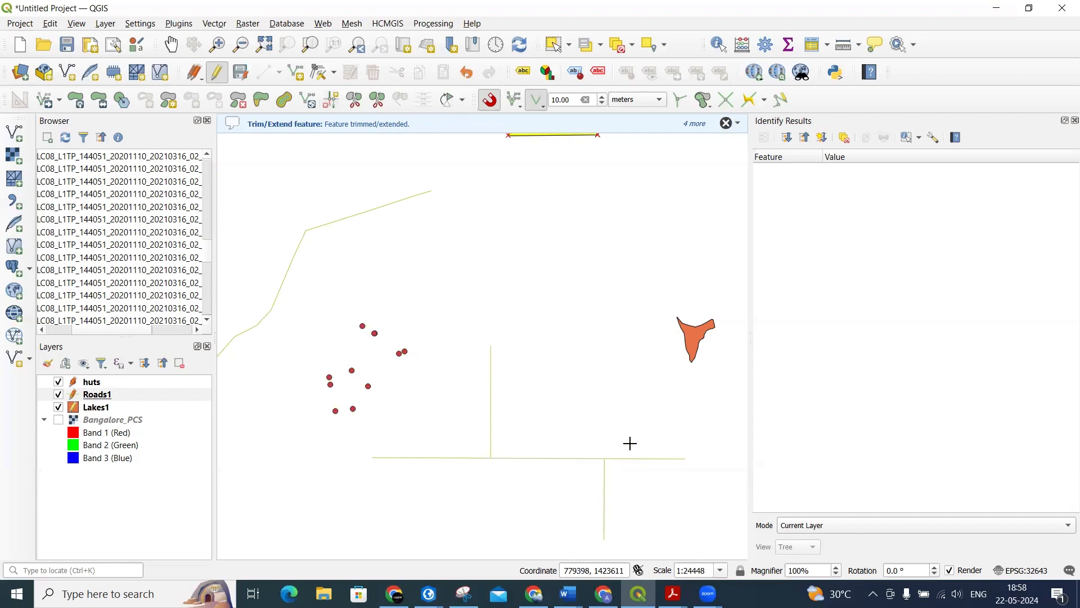